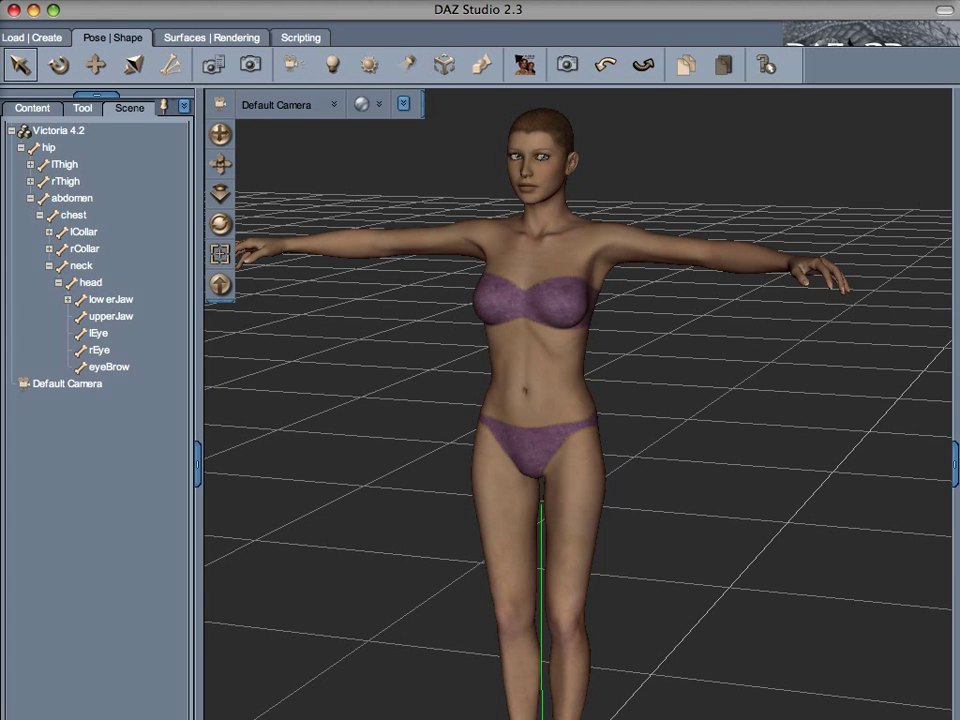
Highlight Victoria's lForeArm, rForeArm, head, chest and abdomen in turn from the Scene tab
left_click(750, 260)
left_click(345, 243)
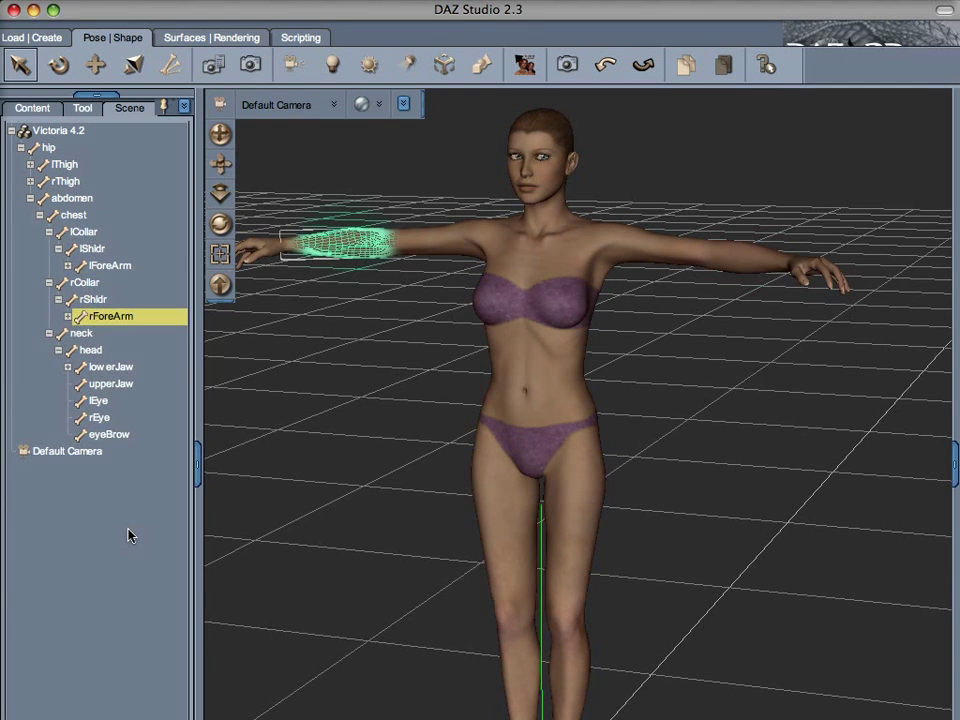
left_click(91, 350)
left_click(105, 214)
left_click(96, 203)
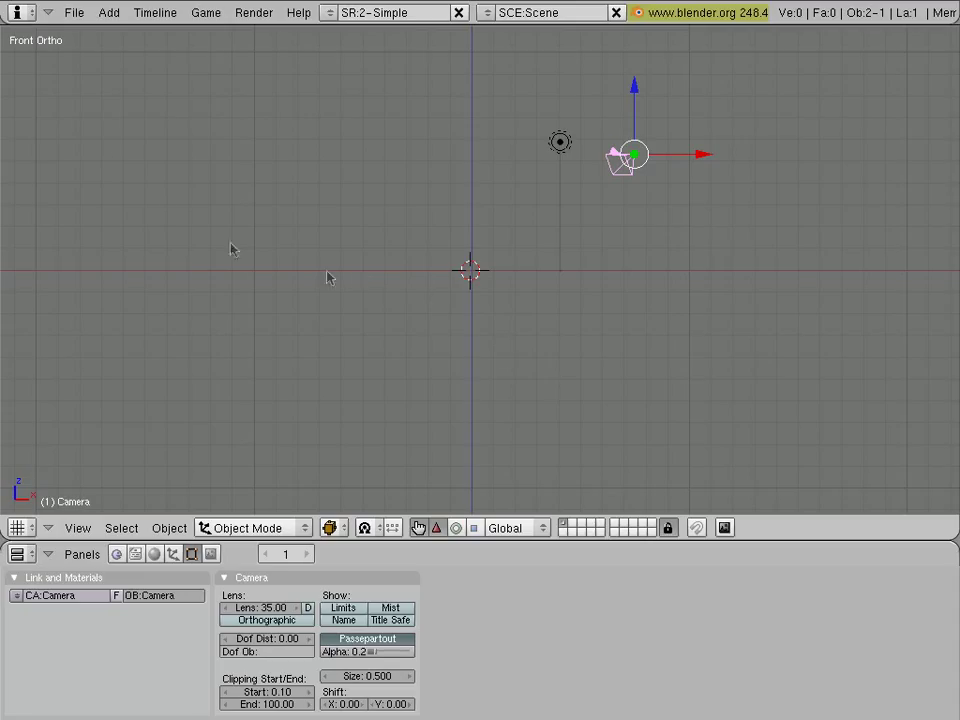
Start a Wavefront OBJ import and pick blMilWom_v4b.obj from Runtime/Geometries/DAZPeople
left_click(78, 13)
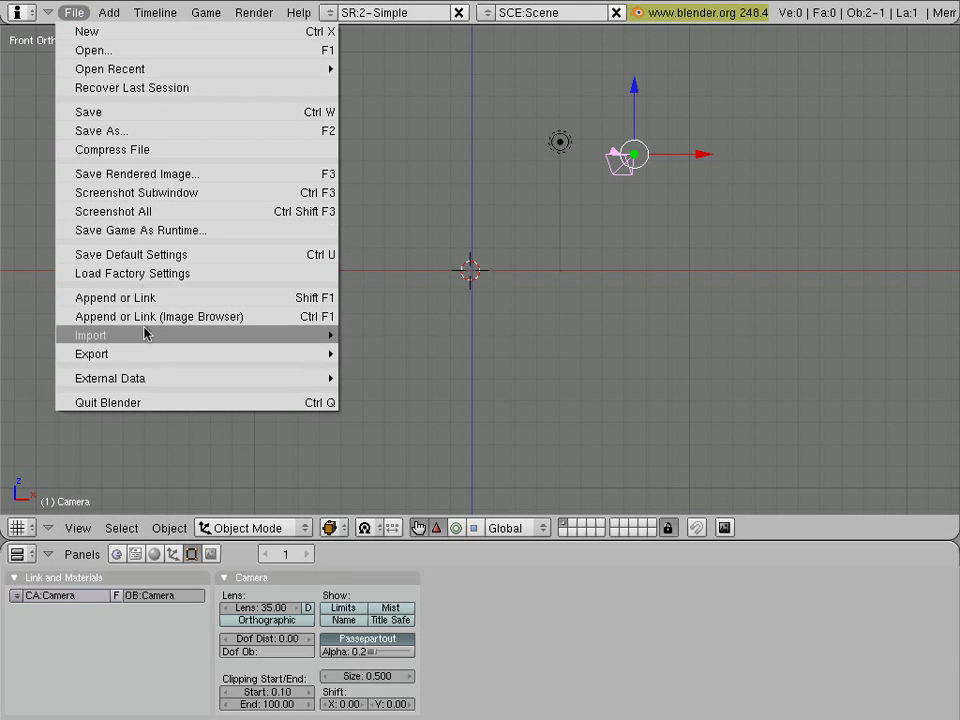
mouse_move(145, 333)
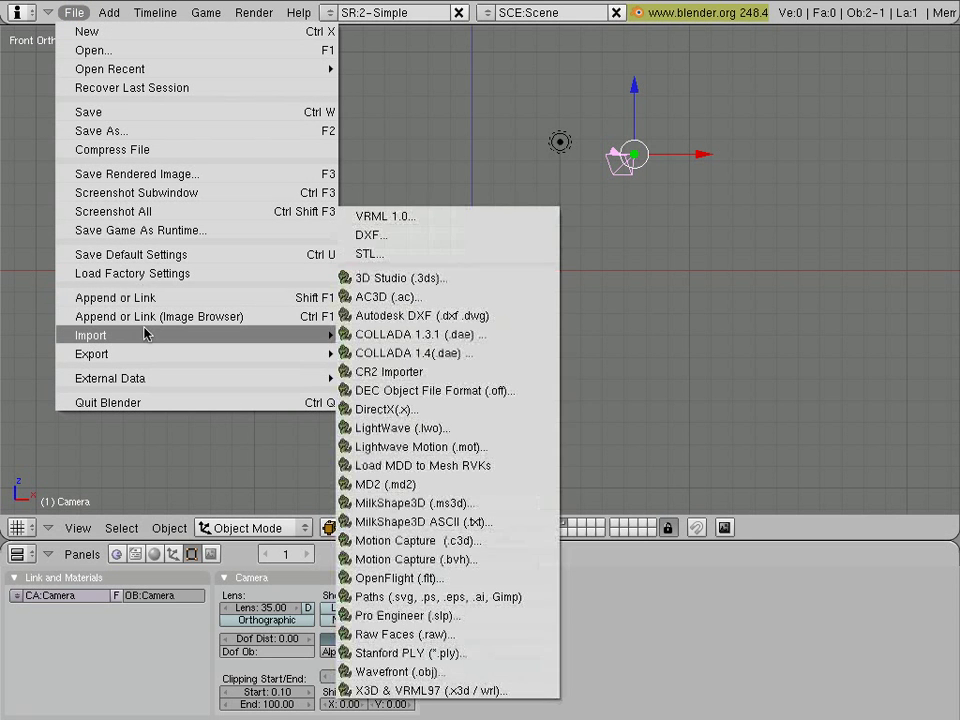
left_click(497, 671)
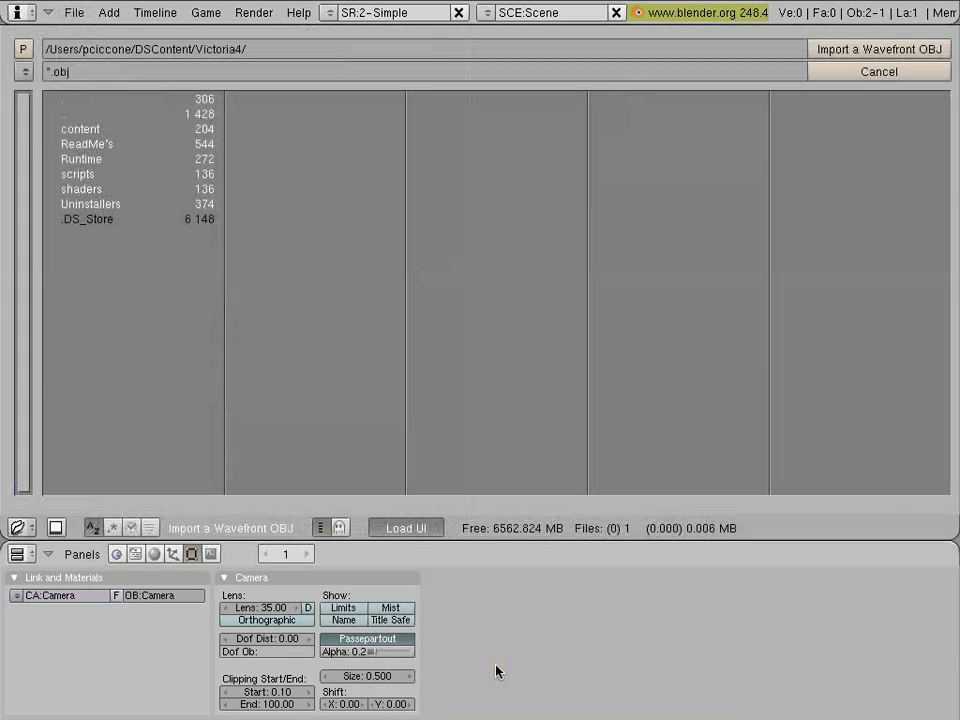
left_click(125, 163)
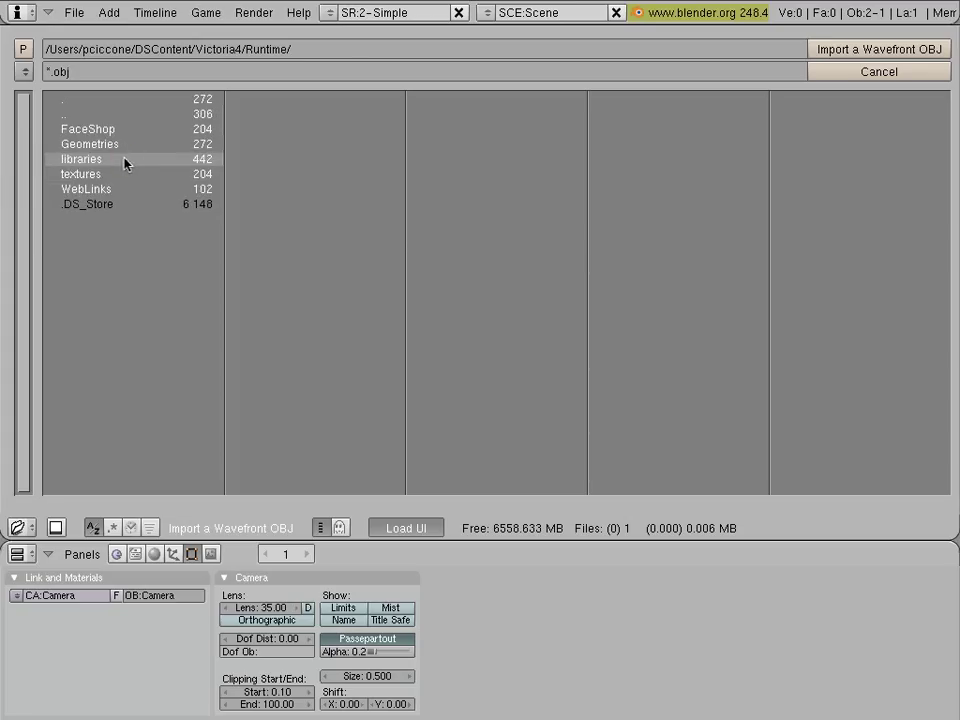
left_click(132, 146)
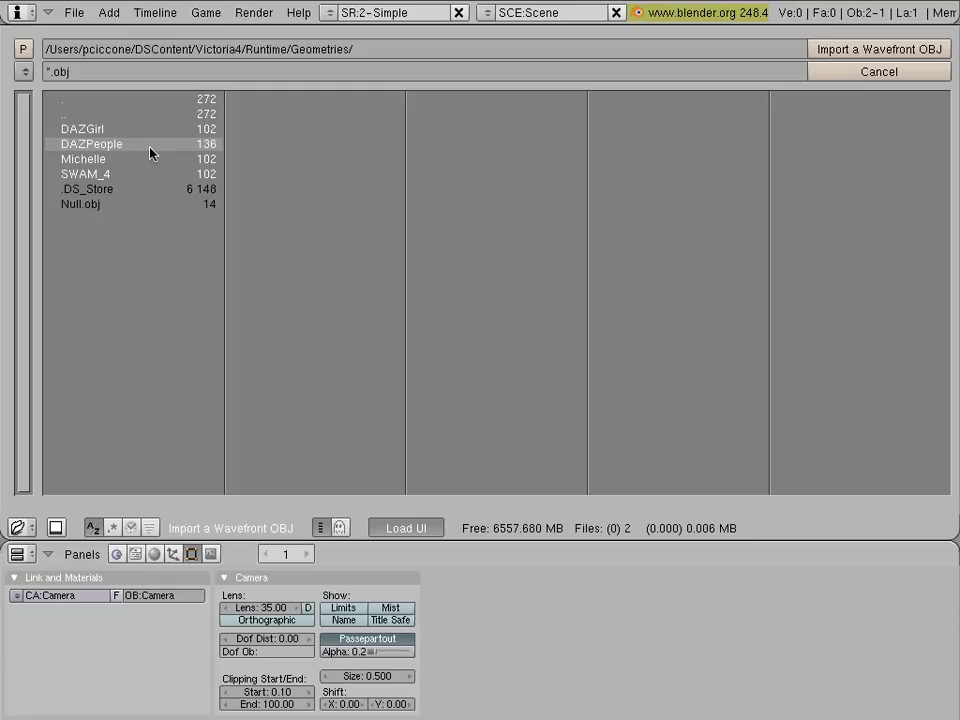
left_click(152, 148)
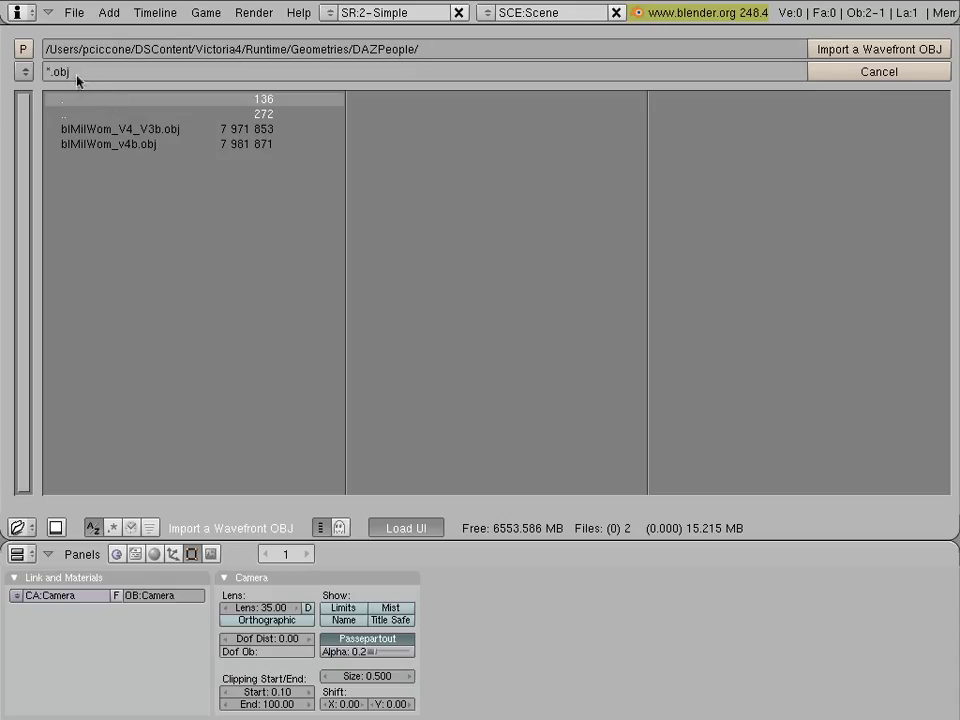
left_click(171, 153)
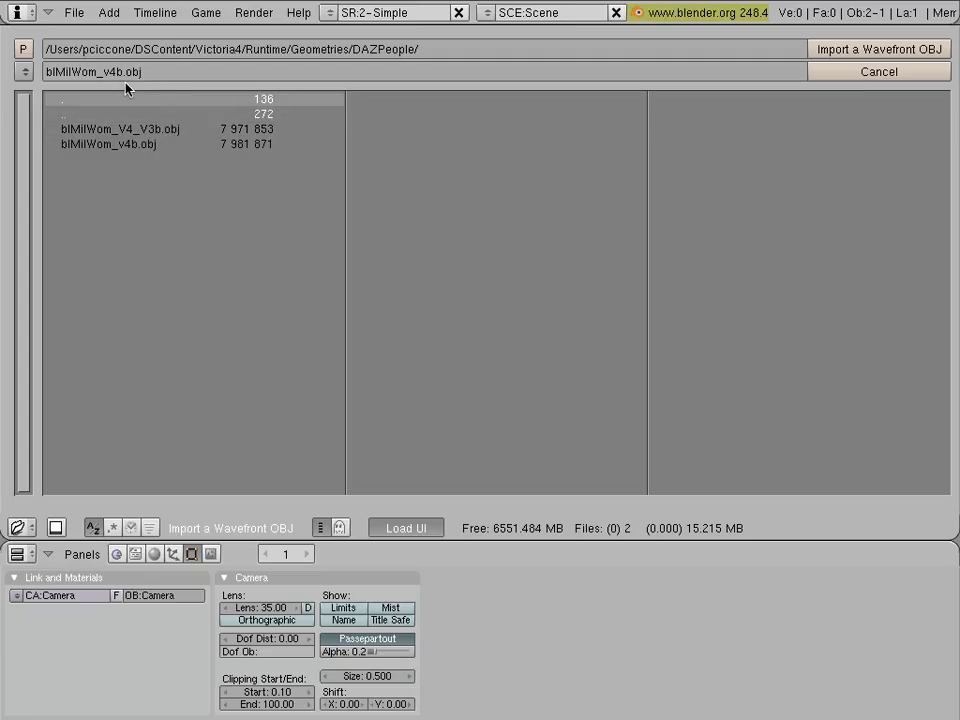
left_click(856, 52)
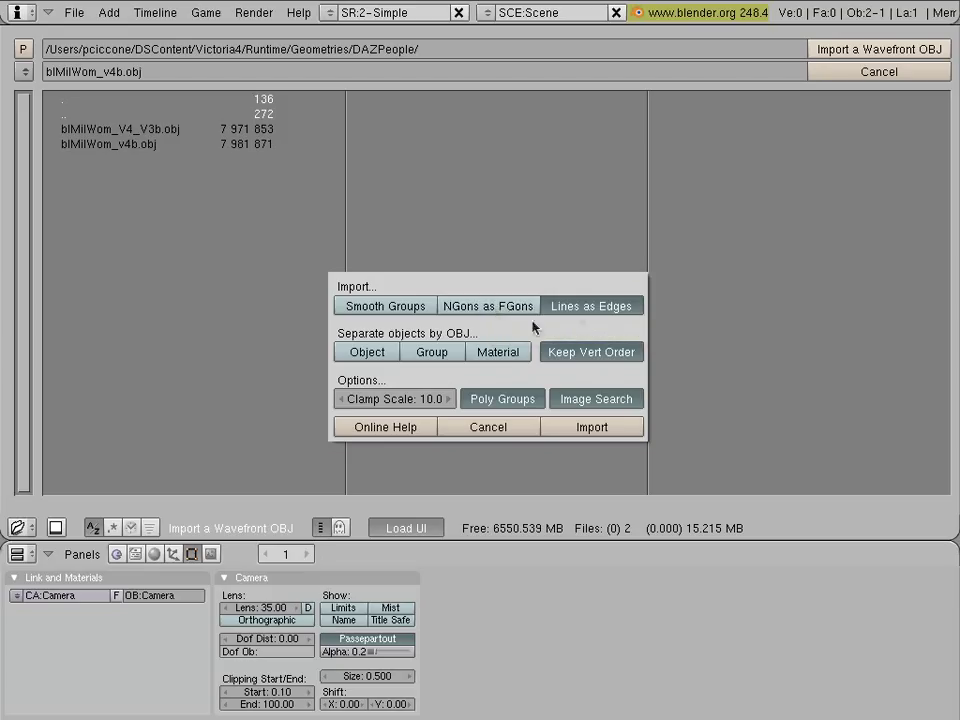
Enable Keep Vert Order and import the Victoria 4 mesh
left_click(600, 357)
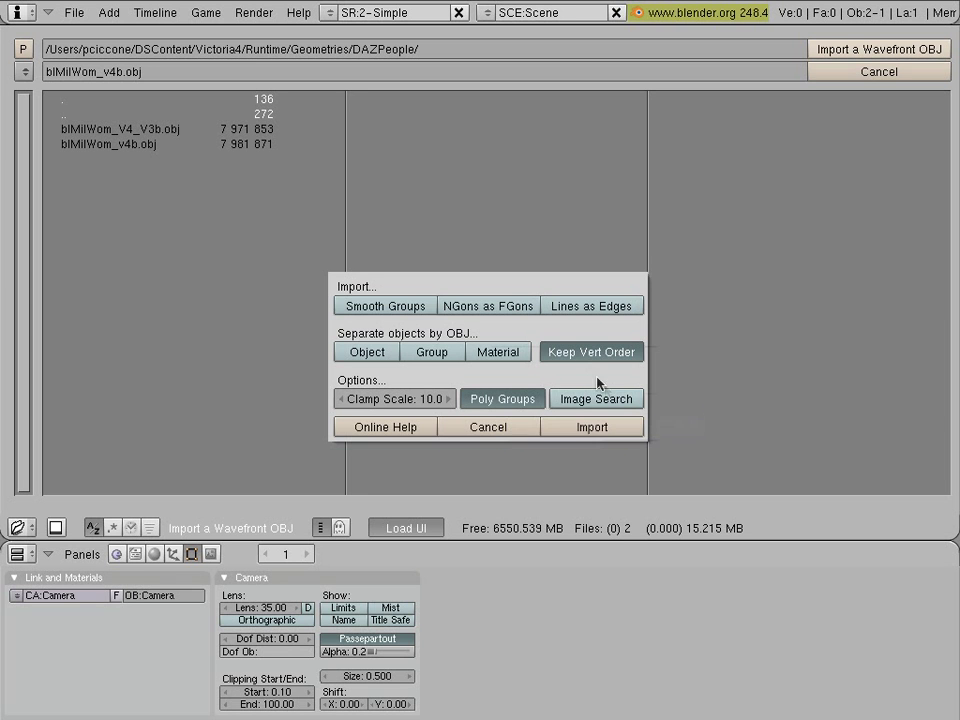
left_click(612, 427)
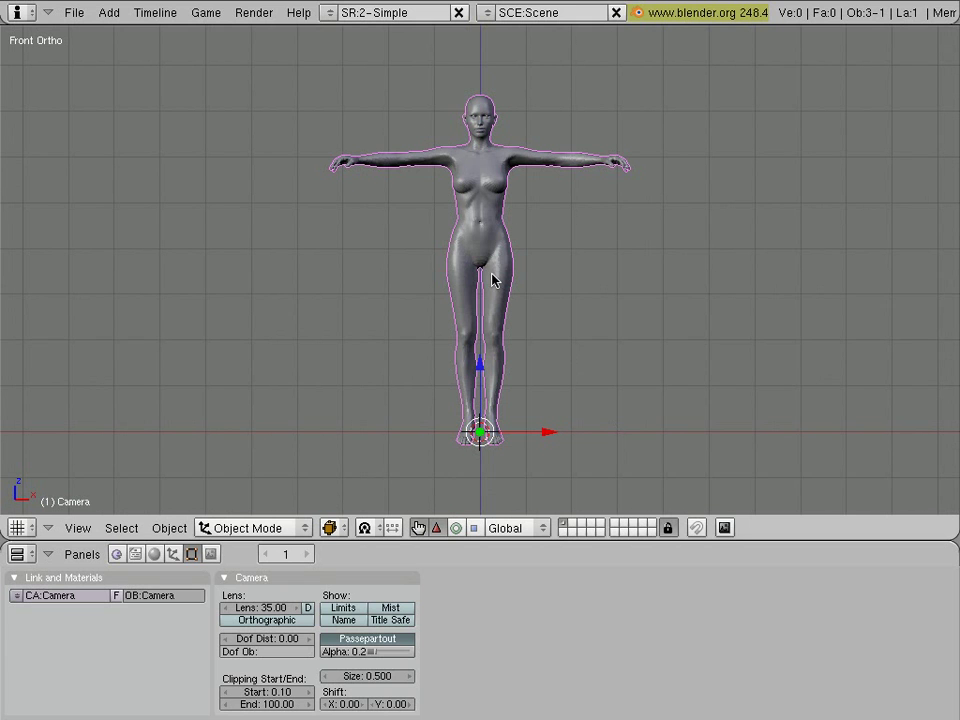
Select the imported figure, frame its torso, and list its vertex groups
right_click(497, 290)
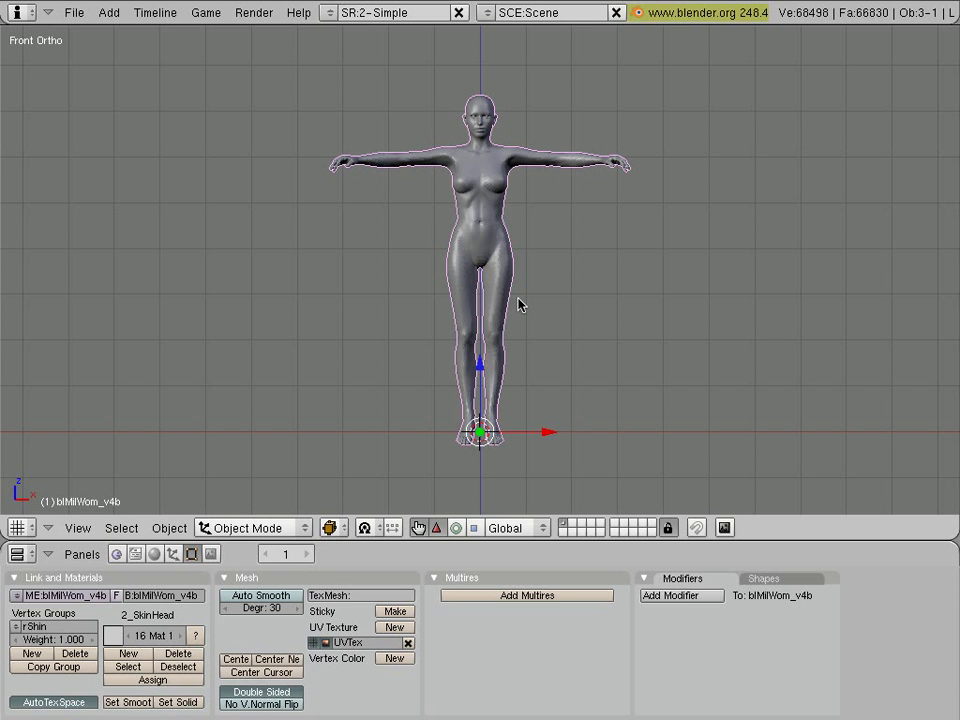
middle_click_drag(557, 296, 560, 410, "shift")
scroll(561, 411, "up", 1)
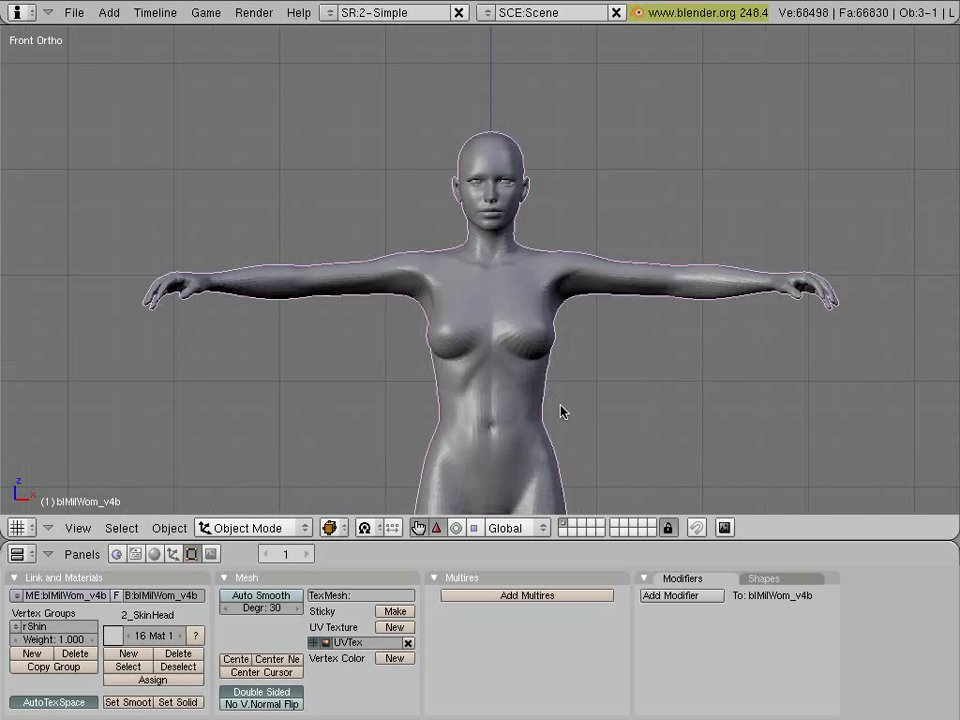
scroll(560, 411, "up", 3)
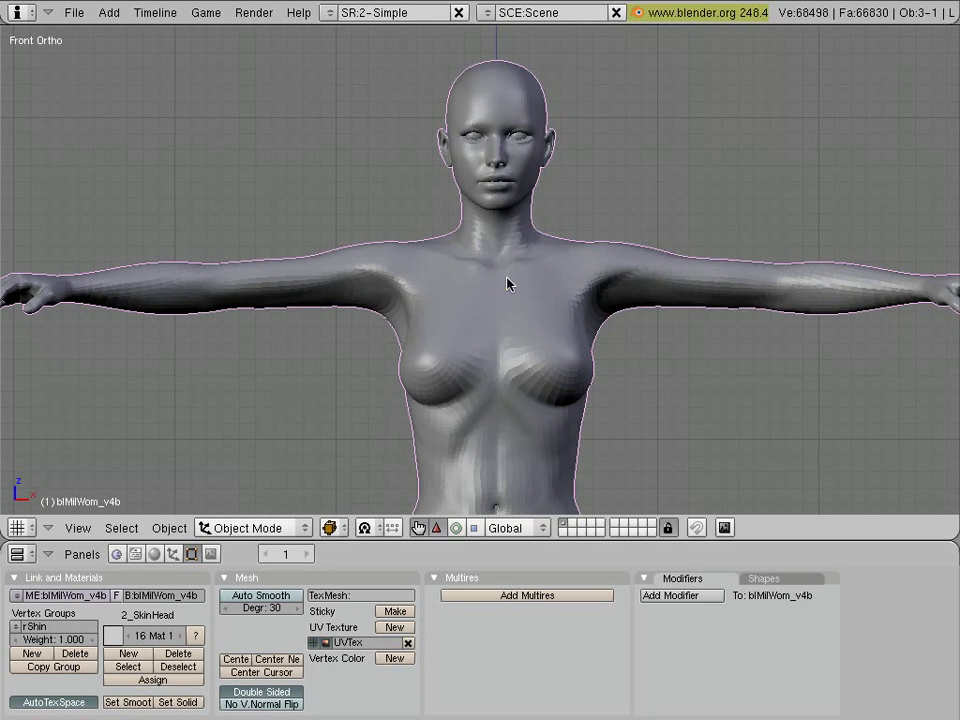
middle_click_drag(507, 284, 561, 272, "shift")
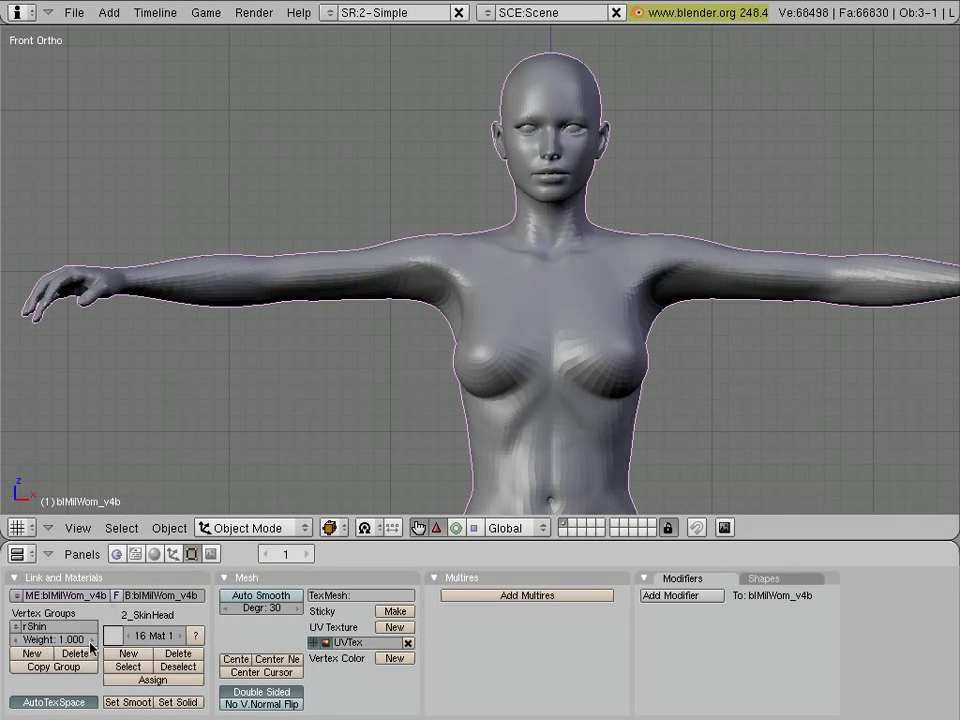
left_click(16, 626)
left_click(16, 626)
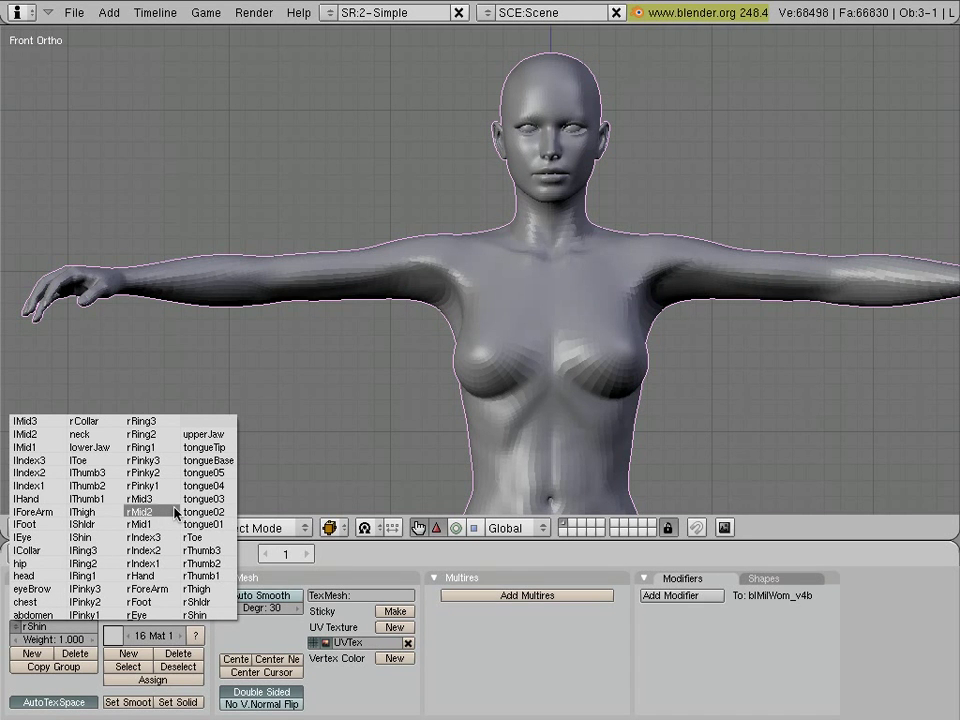
Enter Edit Mode, deselect everything, and select only the head vertex group's vertices
left_click(268, 529)
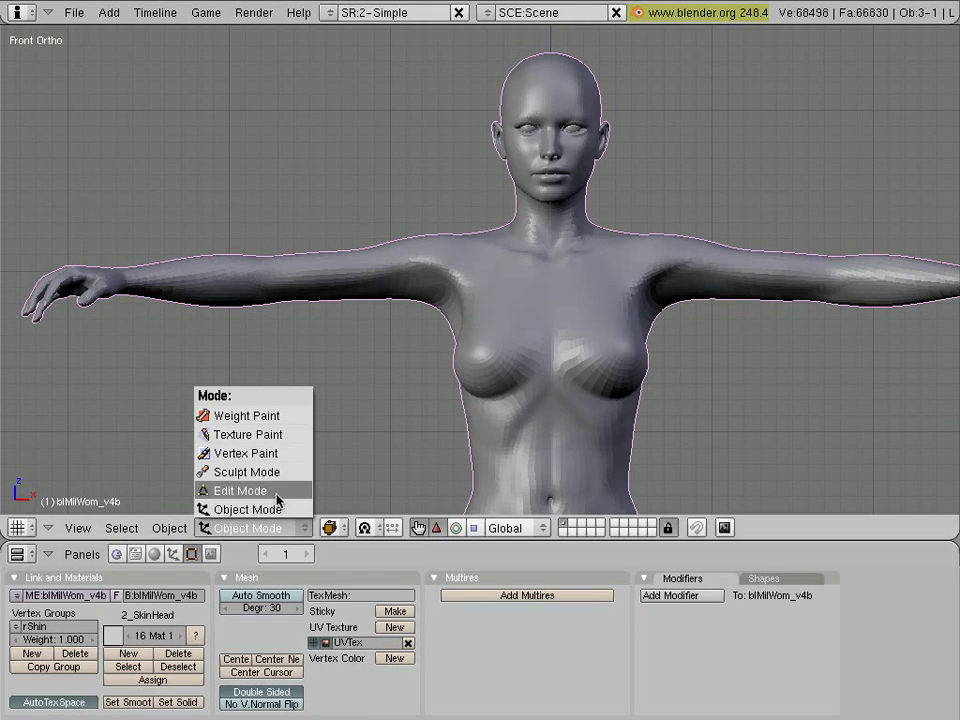
left_click(277, 496)
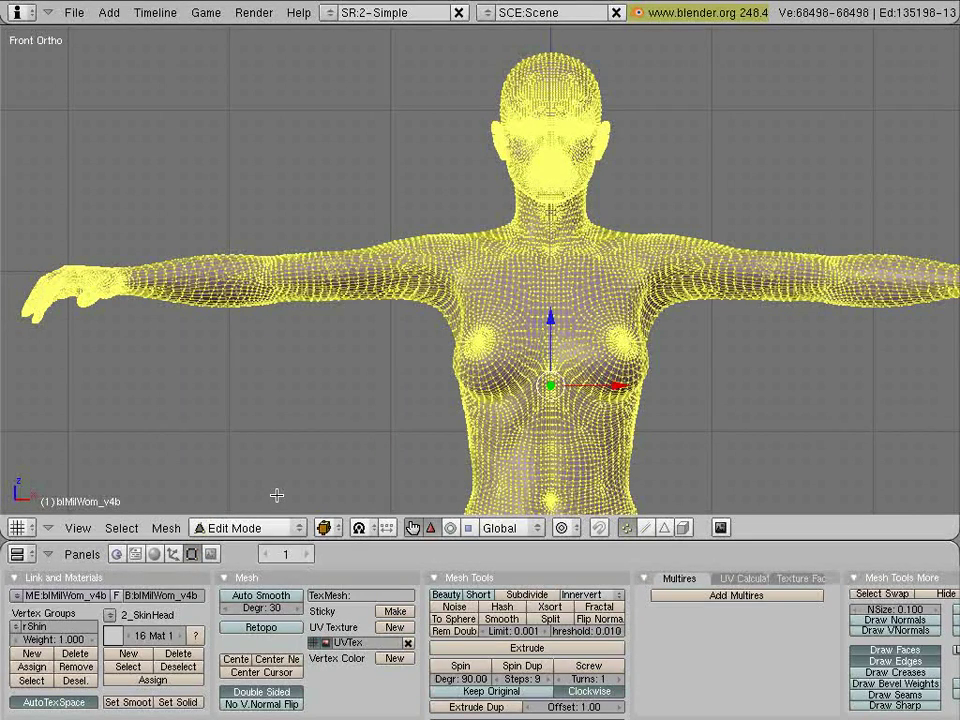
key("a")
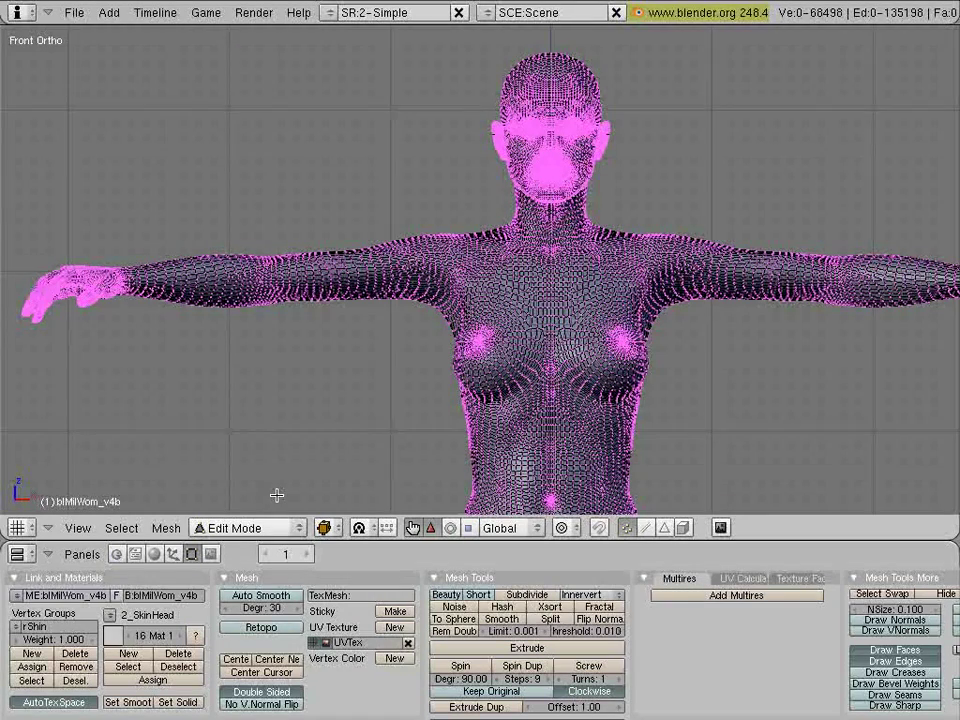
left_click(14, 627)
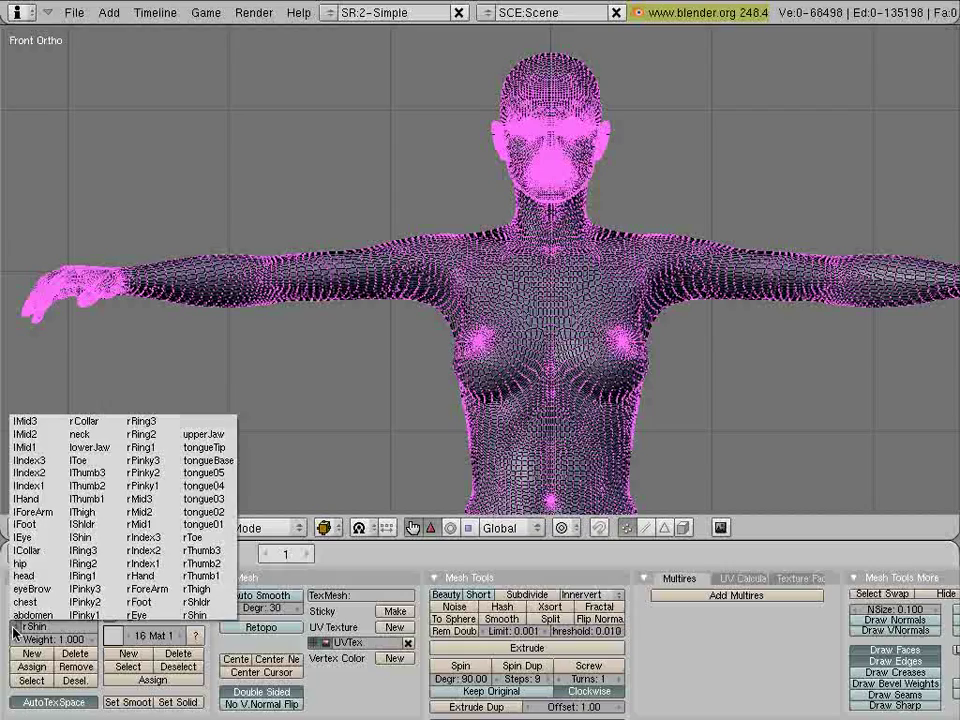
left_click(14, 627)
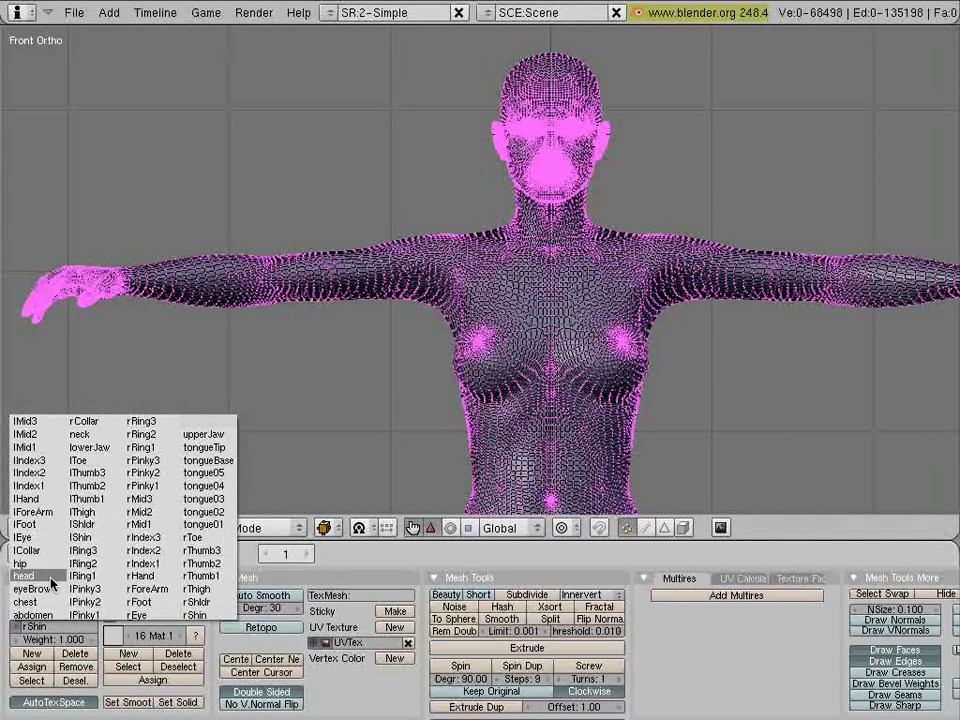
key("Escape")
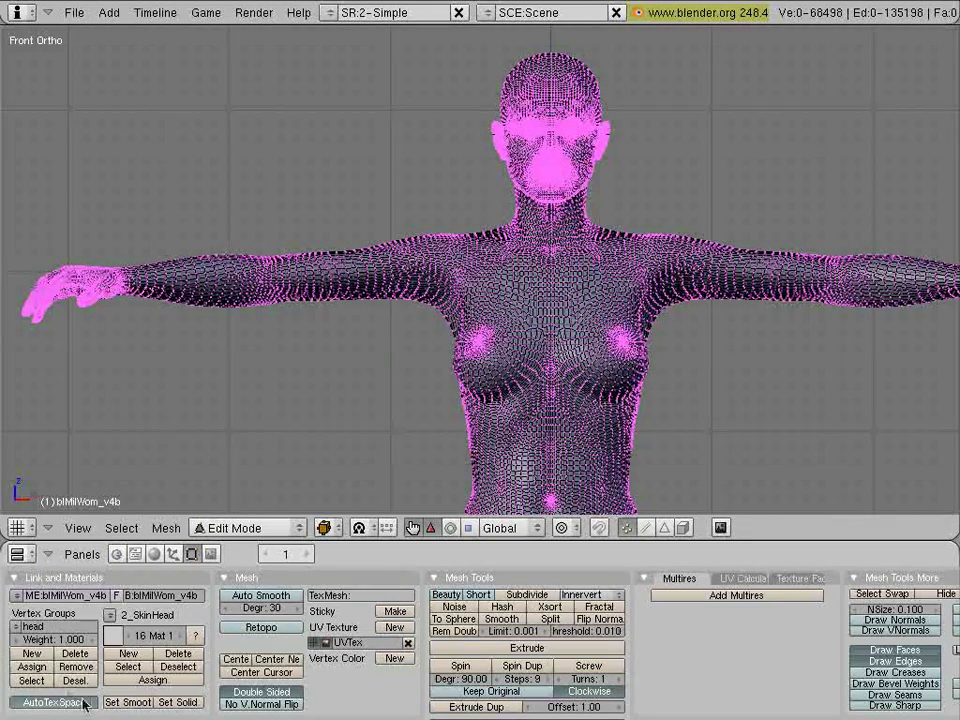
left_click(45, 684)
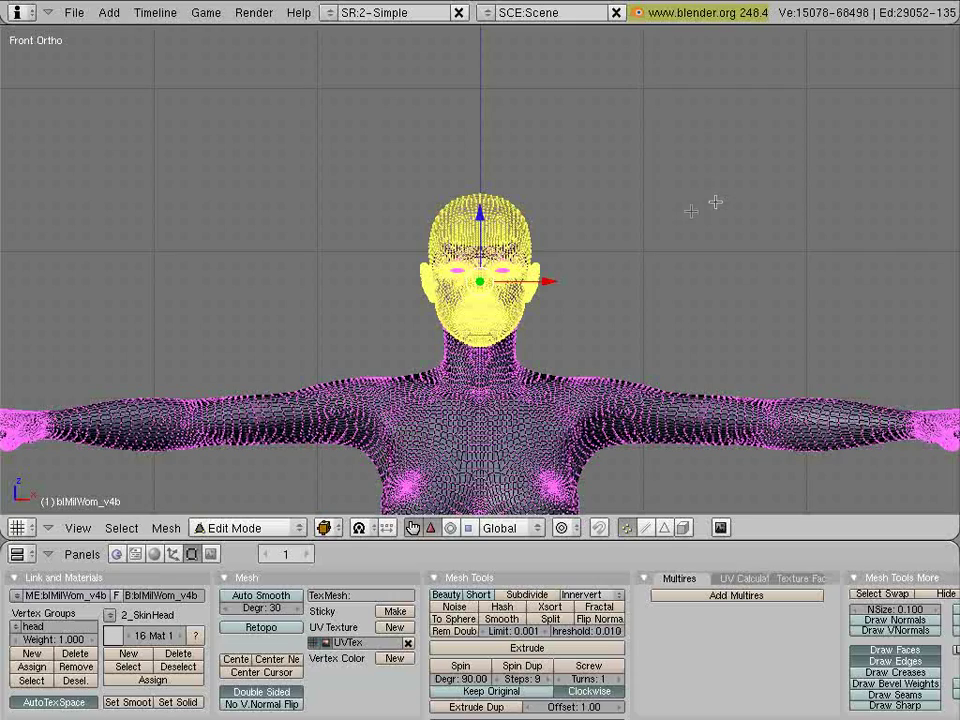
Zoom in until the selected head fills most of the viewport
scroll(618, 252, "up", 8)
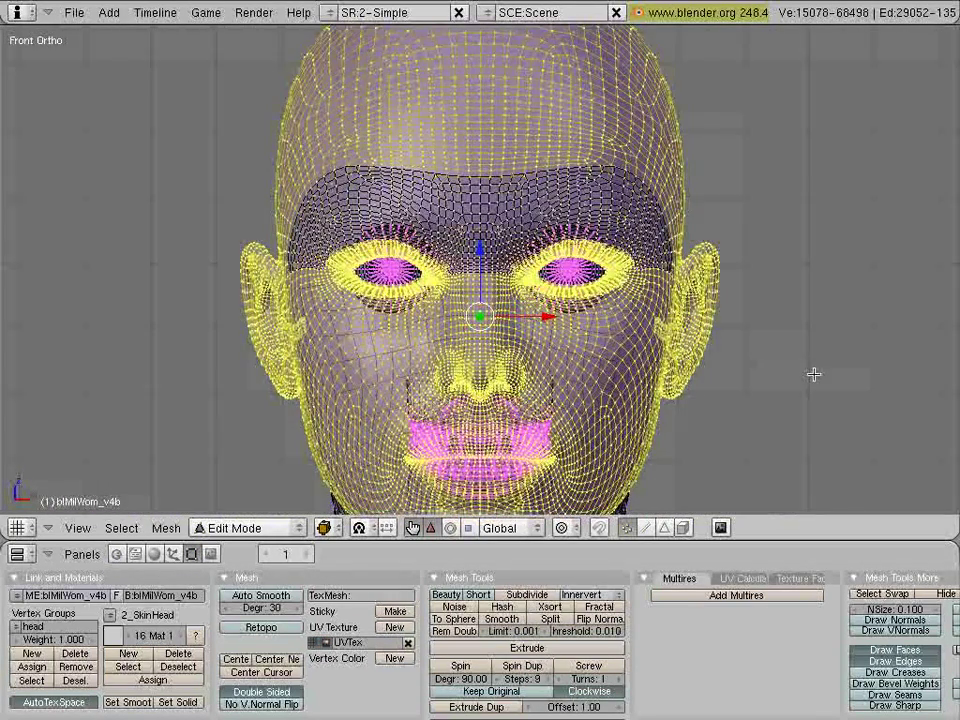
scroll(814, 374, "down", 2)
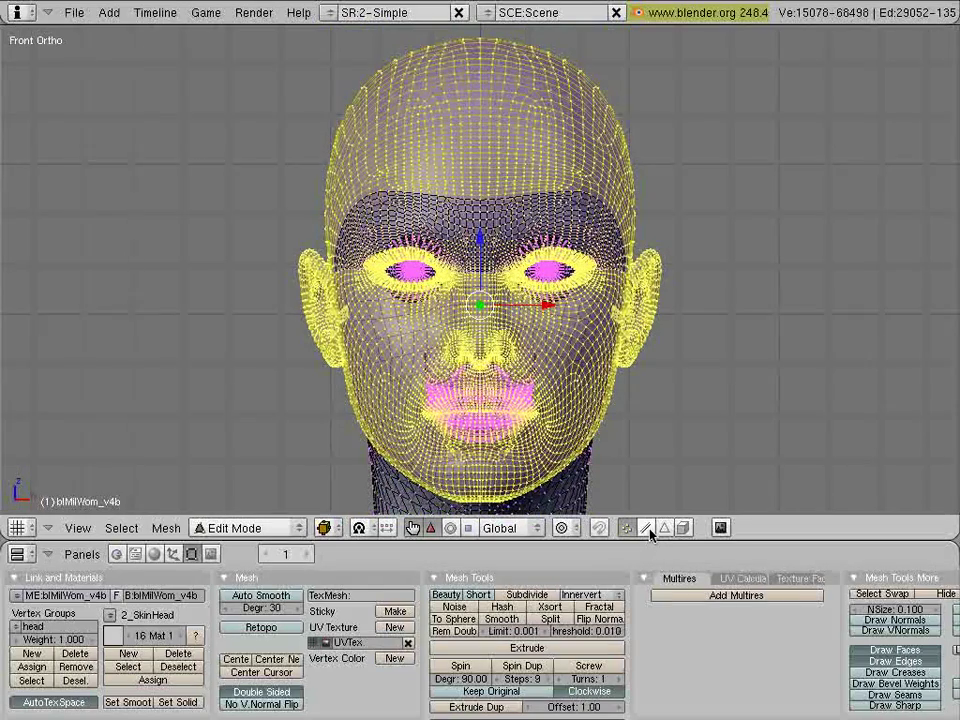
left_click(646, 530)
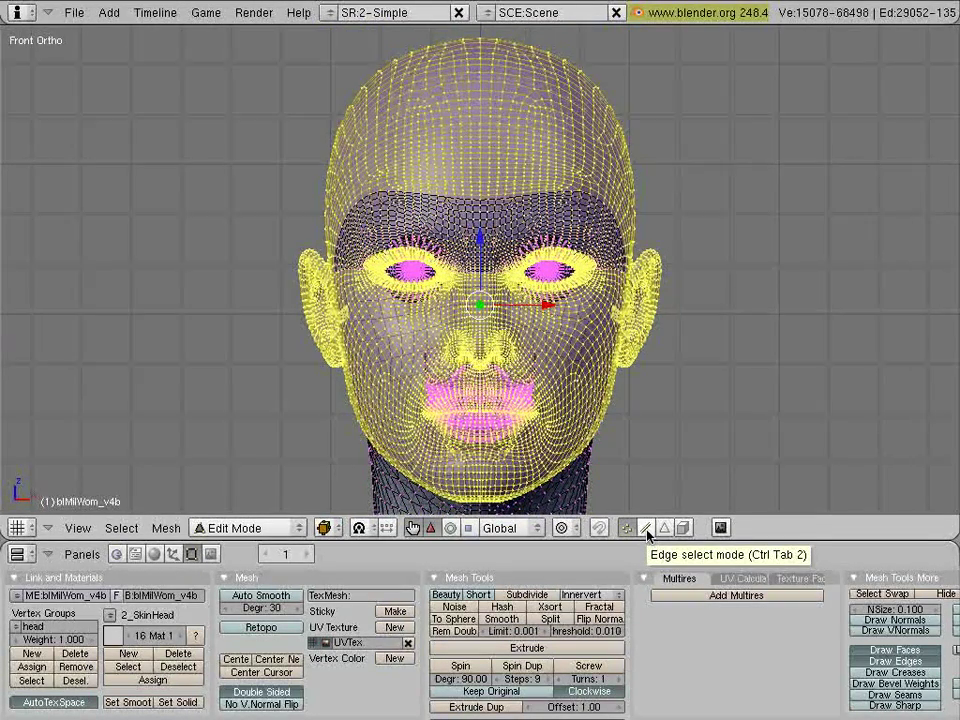
Turn on Occlude background geometry, check the head at an angle, then return to front view
left_click(647, 532)
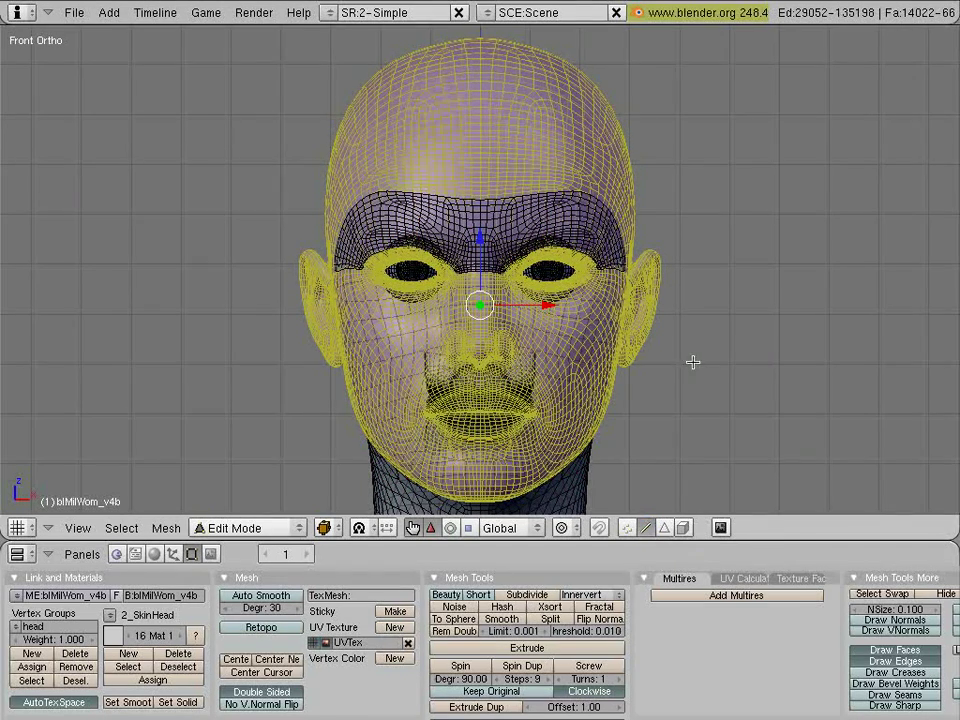
left_click(683, 528)
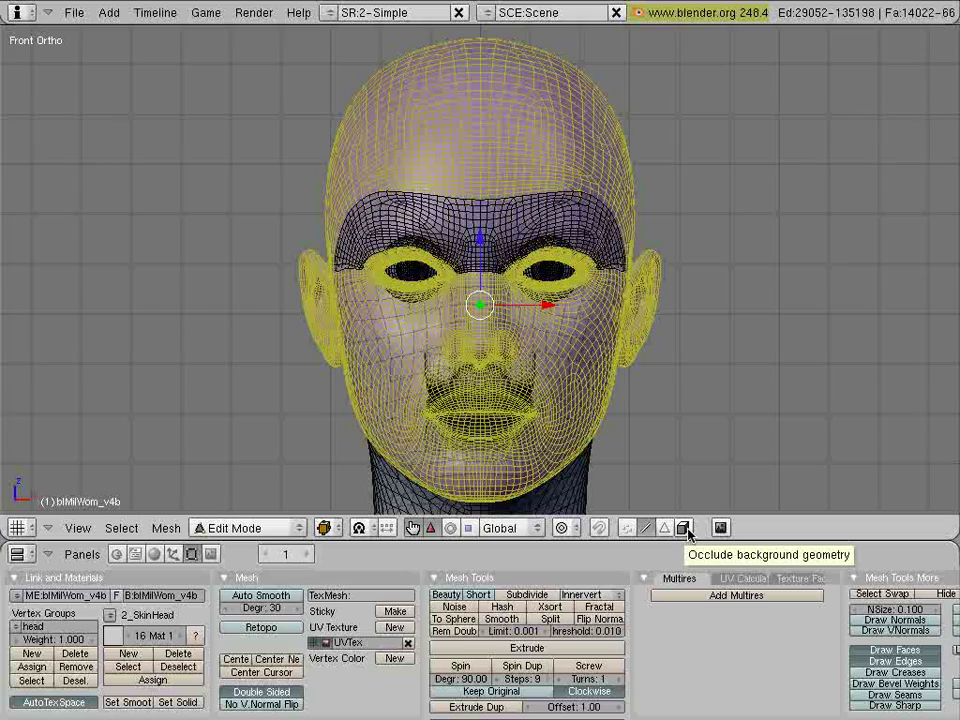
left_click(686, 530)
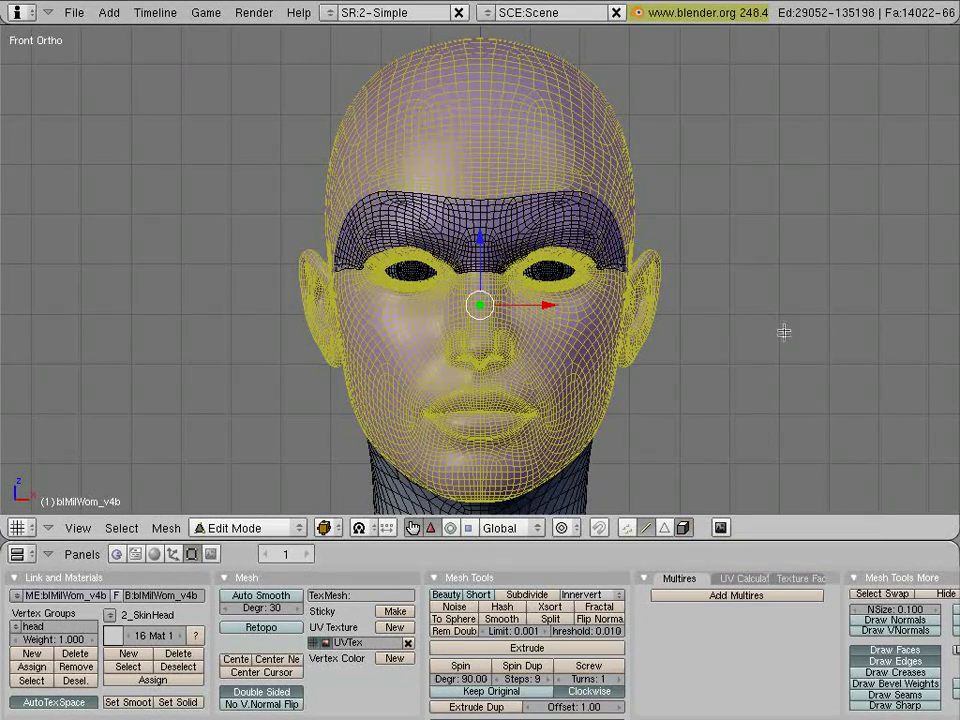
mouse_move(783, 333)
middle_mouse_down()
mouse_move(709, 349)
mouse_move(624, 342)
mouse_move(542, 313)
mouse_move(484, 319)
mouse_move(580, 346)
mouse_move(714, 336)
mouse_move(770, 319)
middle_mouse_up()
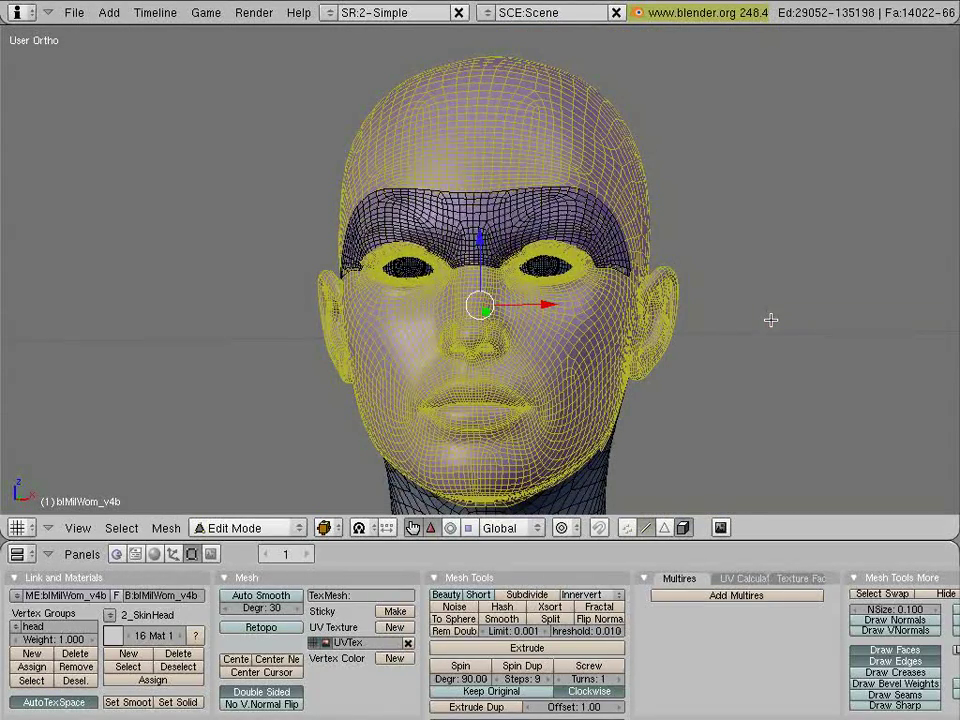
key("KP_1")
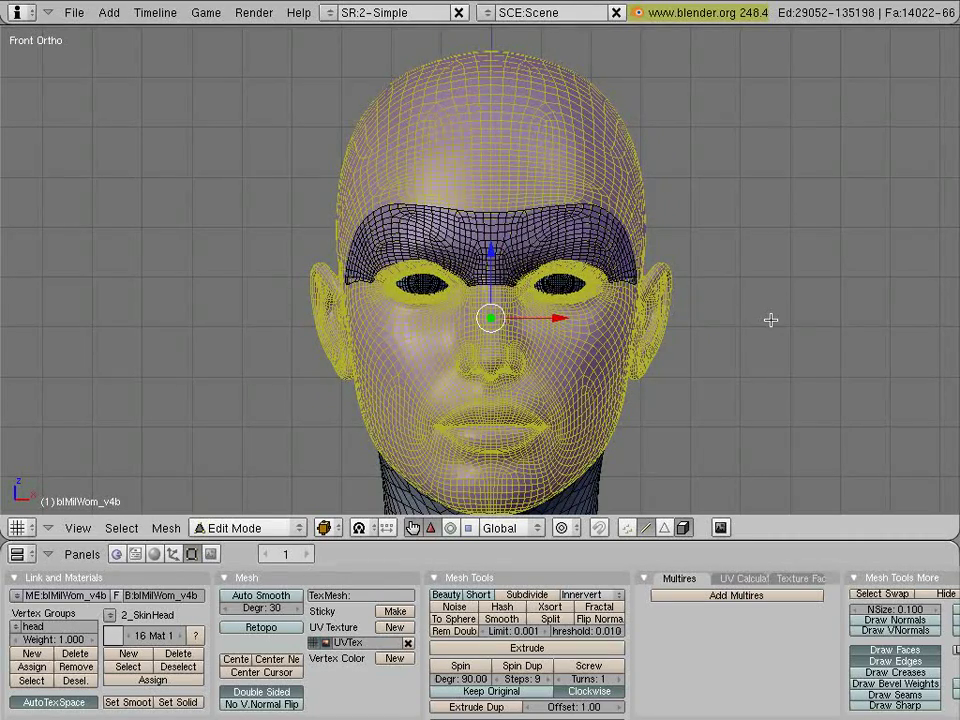
Zoom out, deselect the head vertices, and pan to frame the torso and arms
scroll(770, 319, "down", 6)
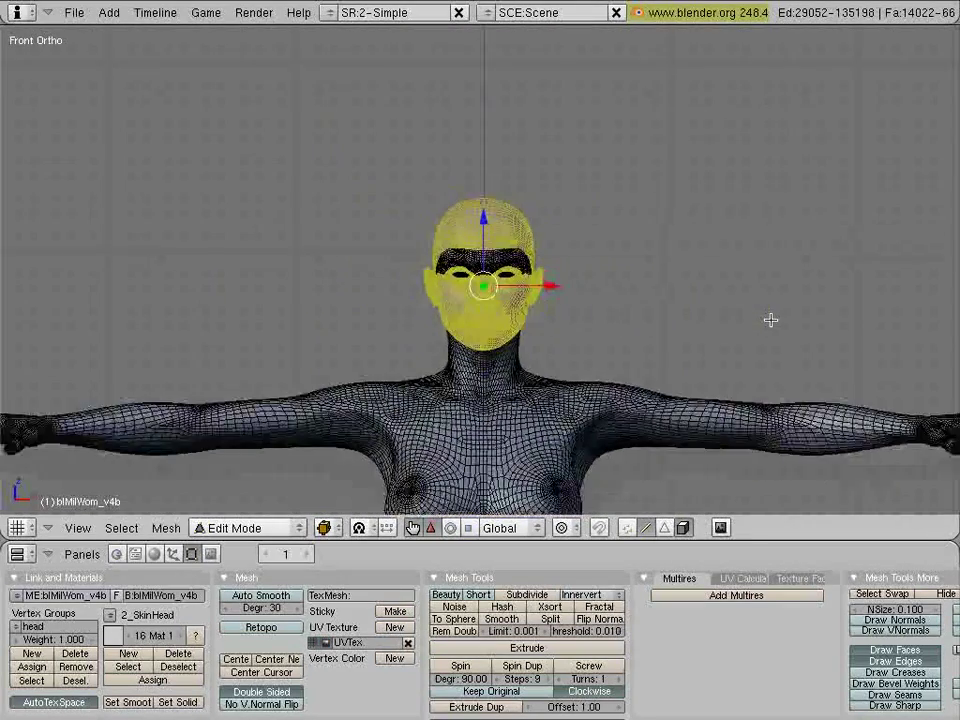
scroll(770, 319, "down", 2)
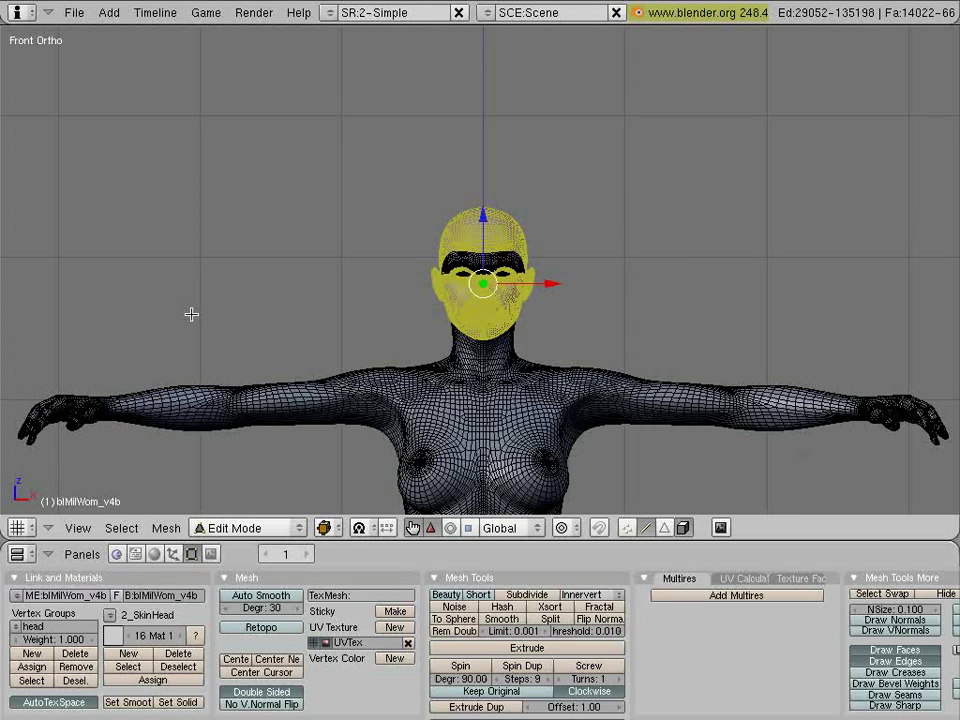
key("a")
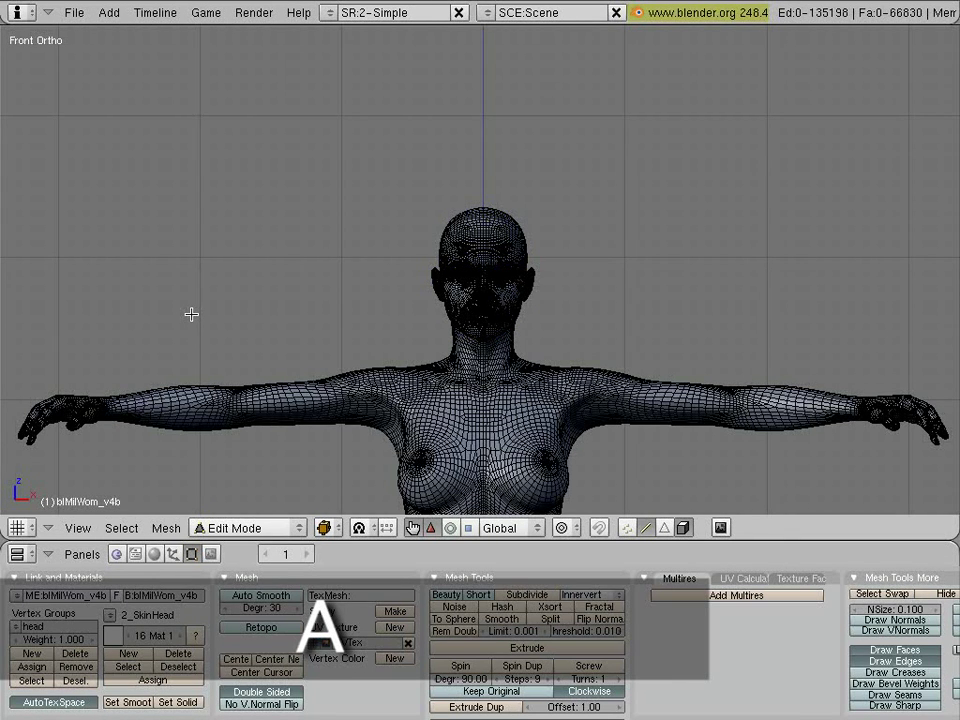
middle_click_drag(191, 314, 220, 199, "shift")
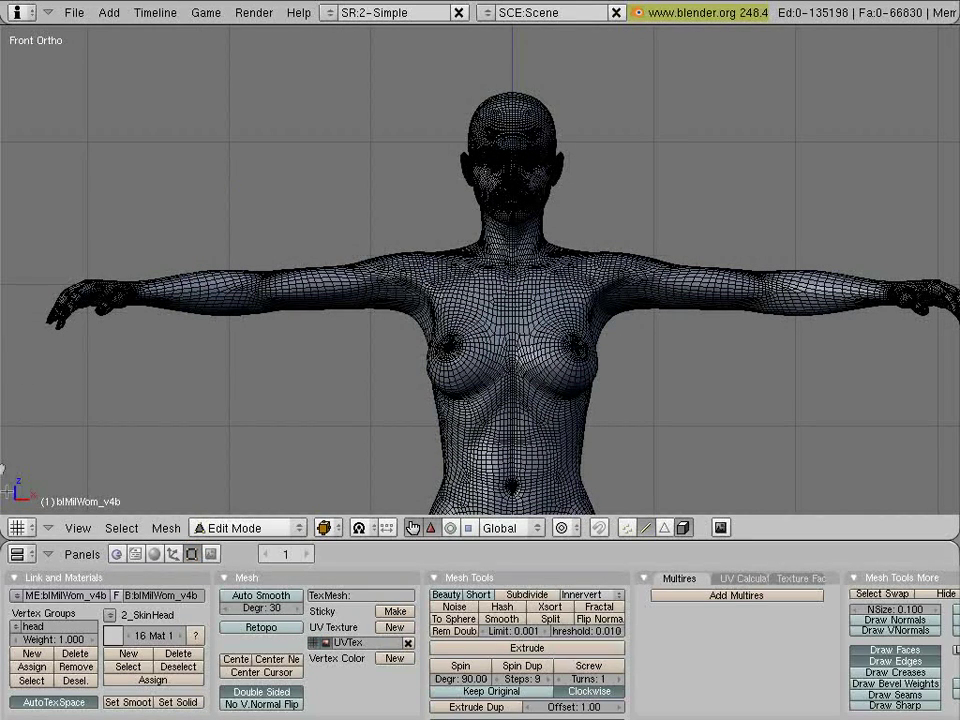
Select the vertices of the rForeArm vertex group
left_click(15, 626)
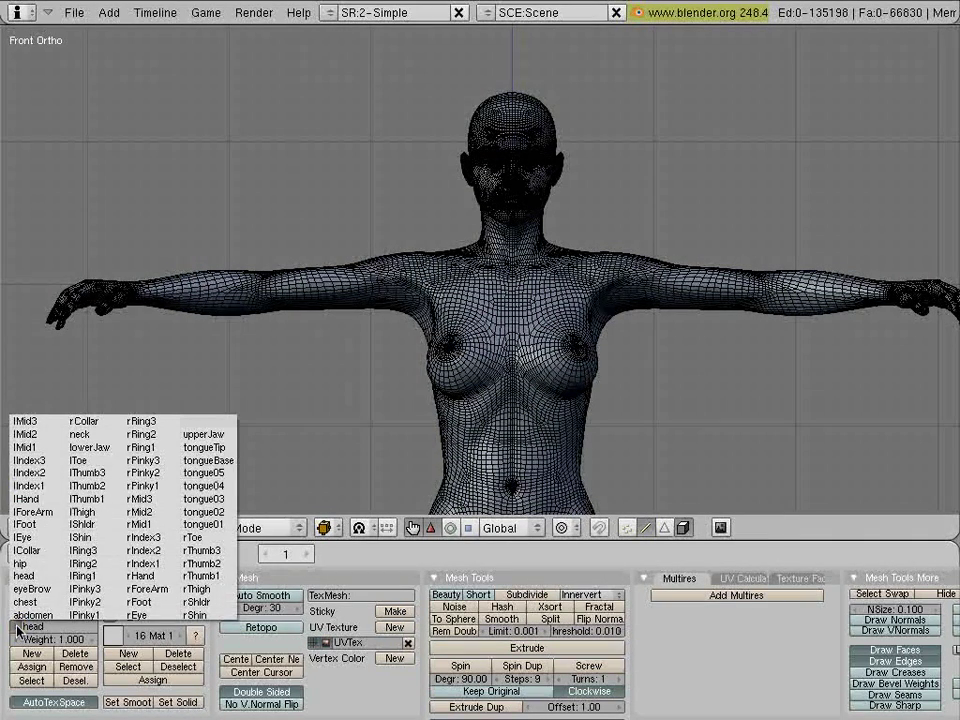
left_click(170, 590)
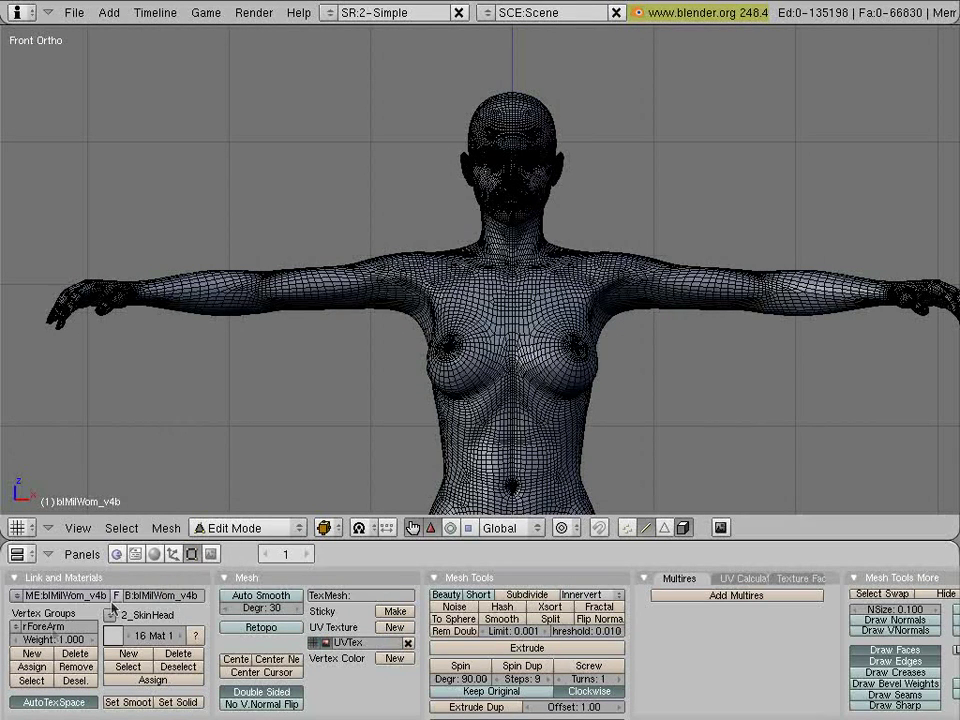
left_click(23, 681)
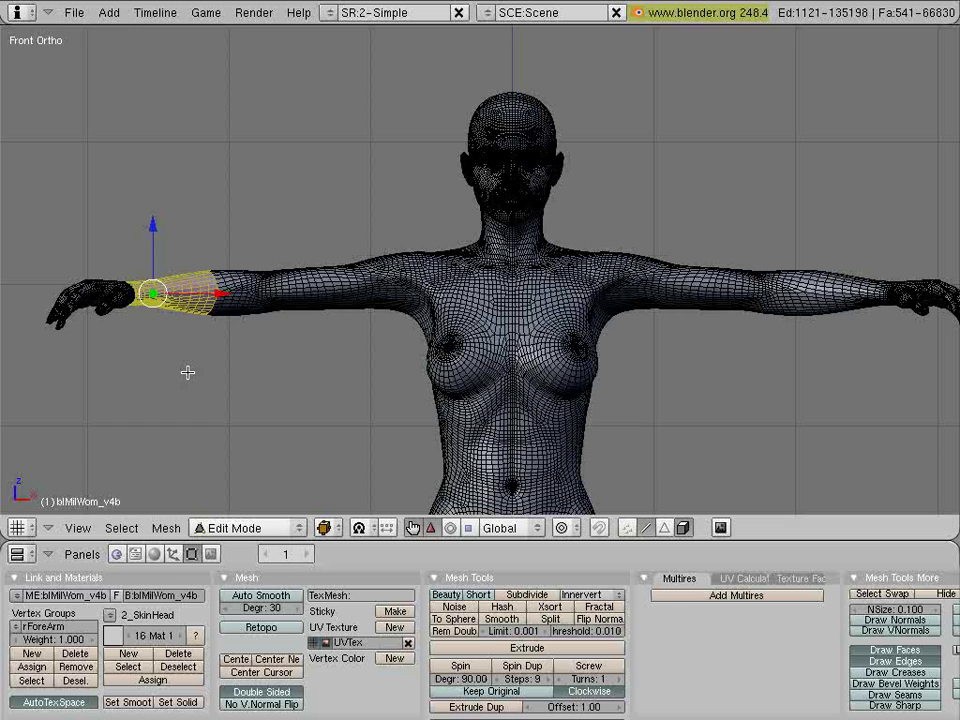
Trial-scale the forearm larger, undo it, and return to front view
key("s")
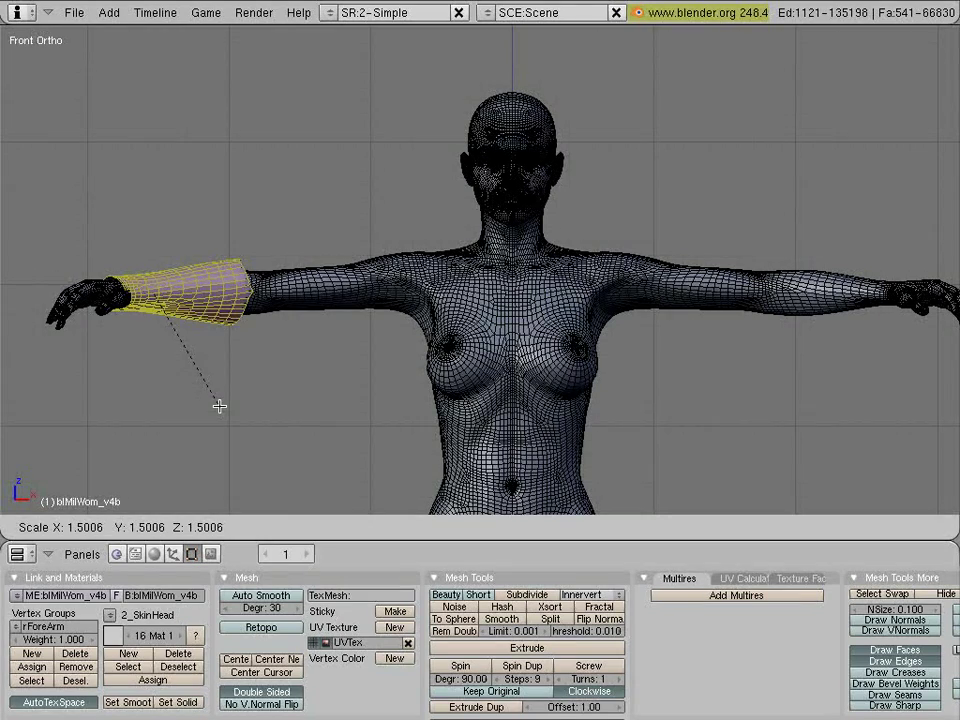
left_click(215, 397)
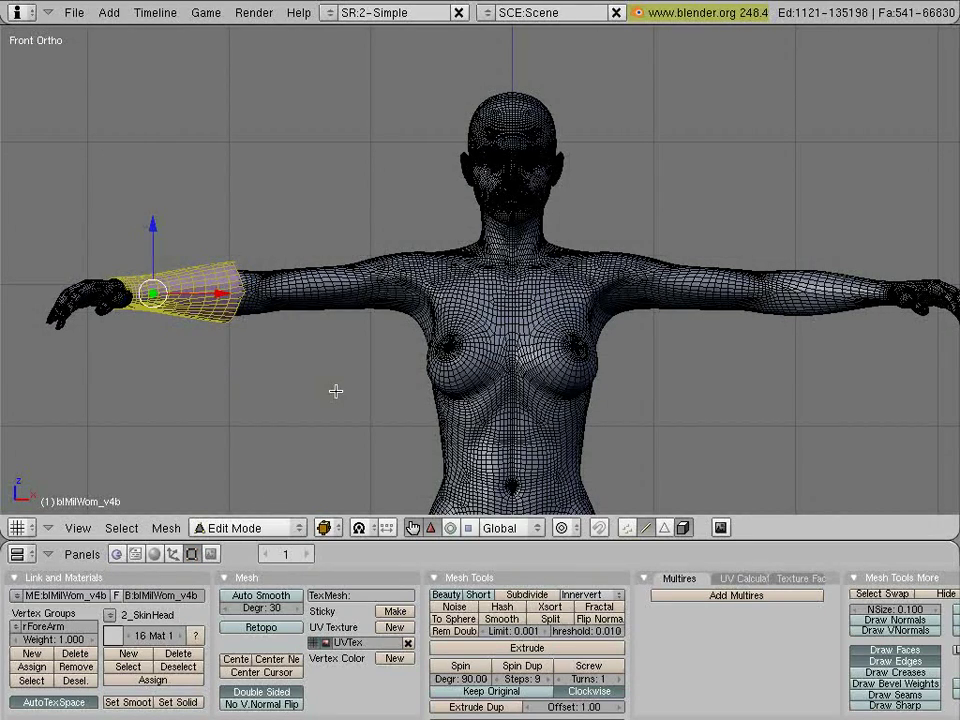
mouse_move(336, 392)
middle_mouse_down()
mouse_move(261, 424)
mouse_move(167, 418)
mouse_move(242, 407)
mouse_move(340, 372)
middle_mouse_up()
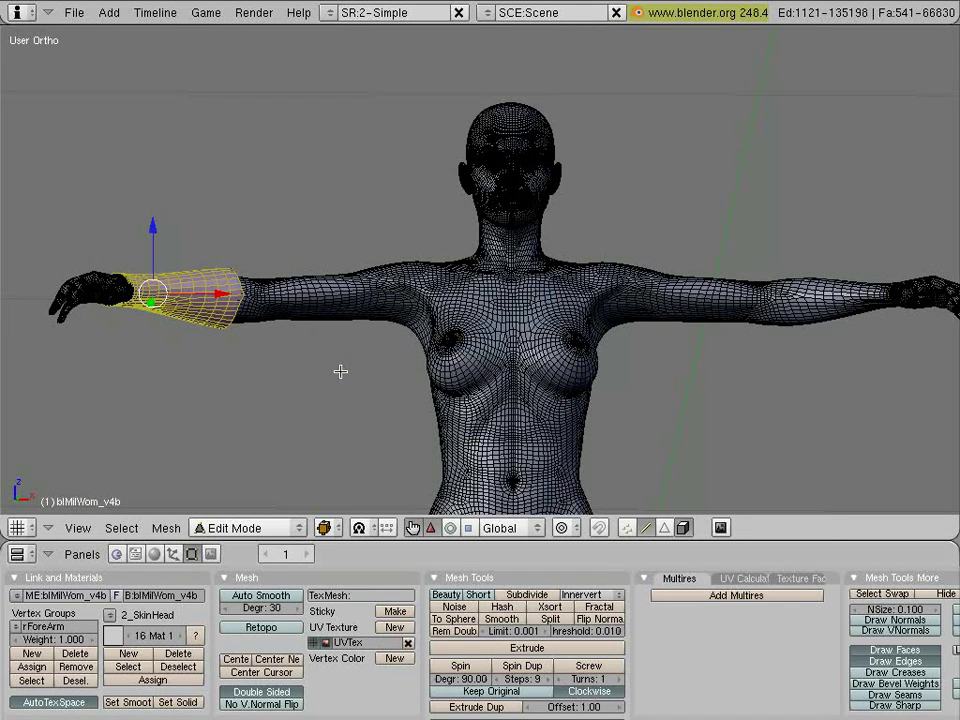
key("ctrl+z")
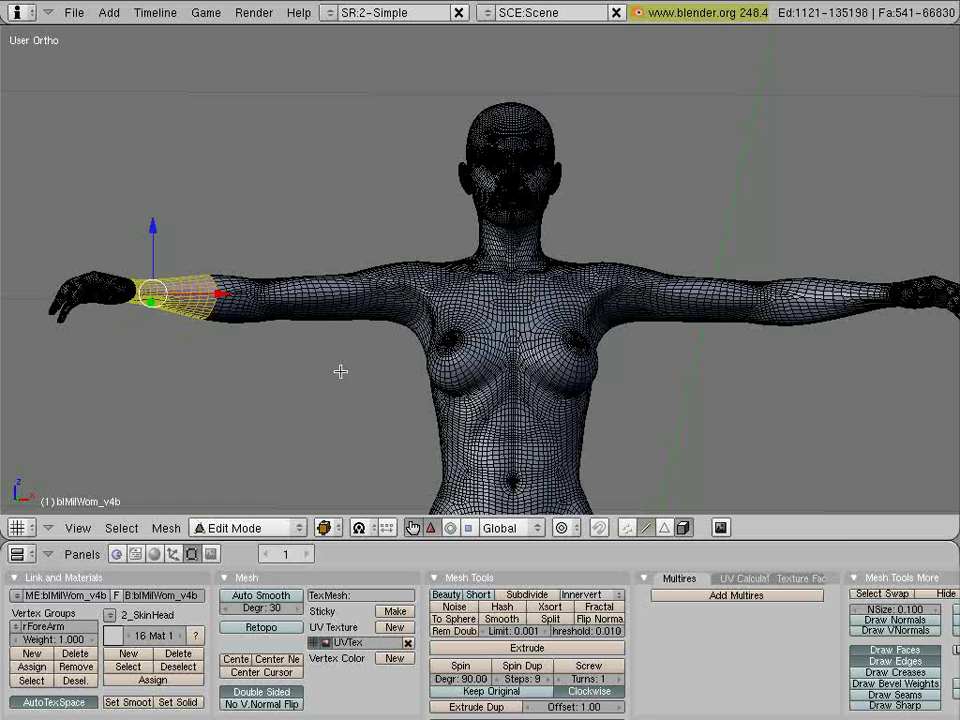
key("KP_1")
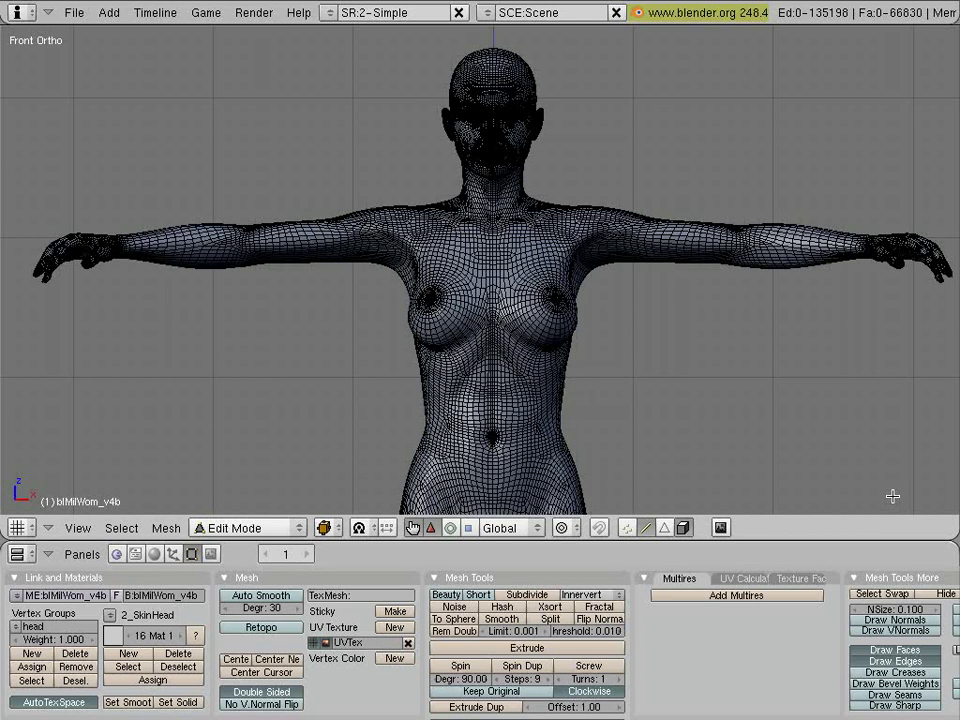
In side view, disable background occlusion and box-select a band of waist vertices
key("KP_3")
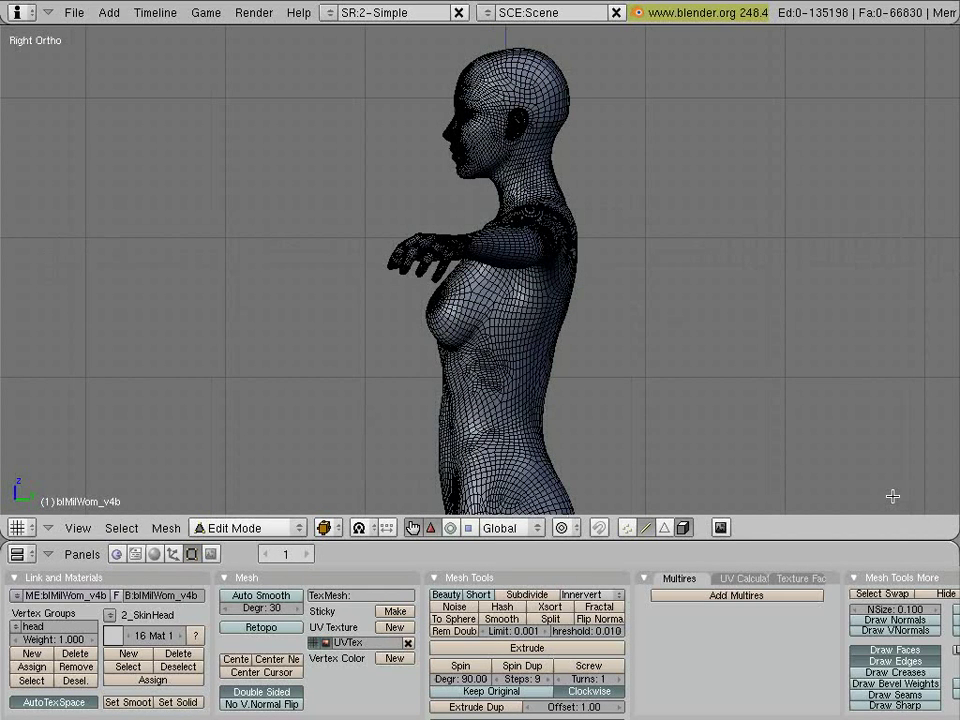
left_click(684, 528)
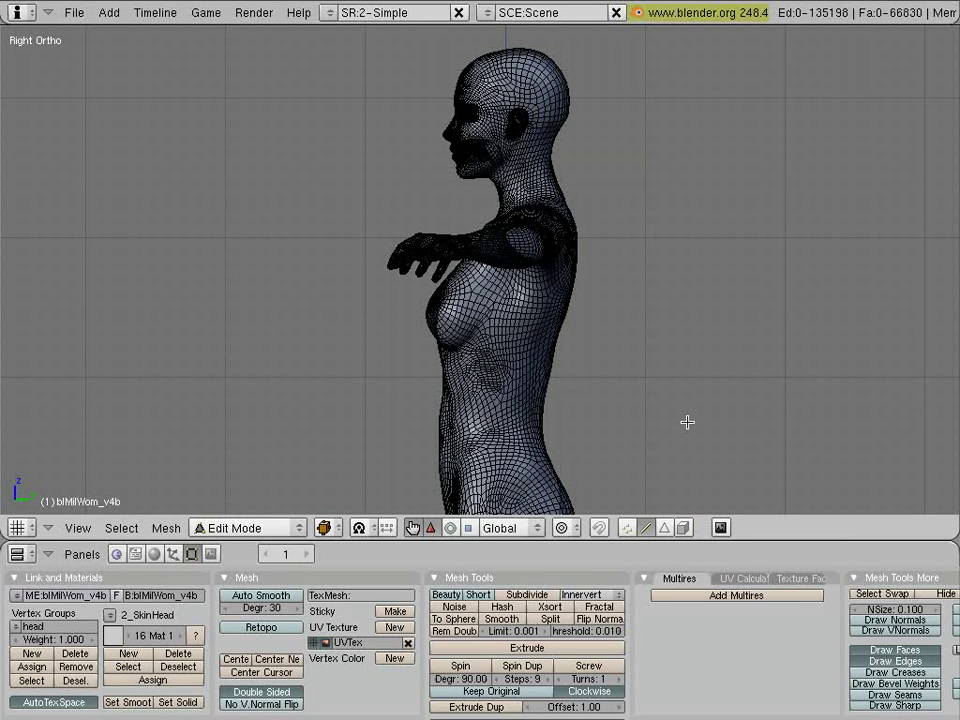
key("b")
left_click_drag(410, 370, 589, 450)
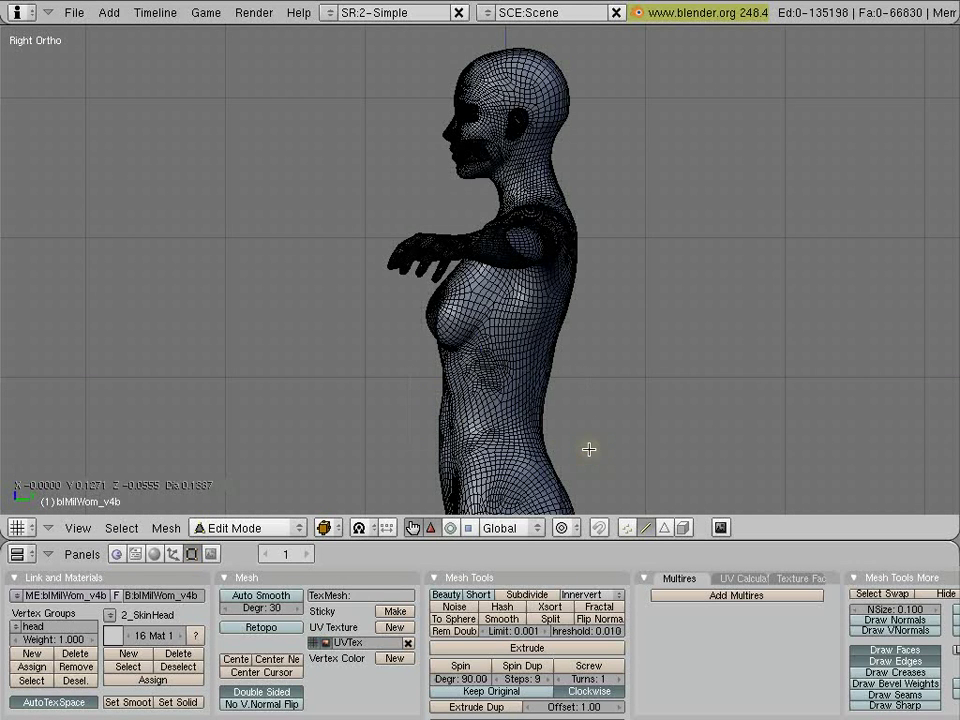
In front view, scale the waist band to about 0.68 with smooth proportional falloff, then deselect
key("KP_1")
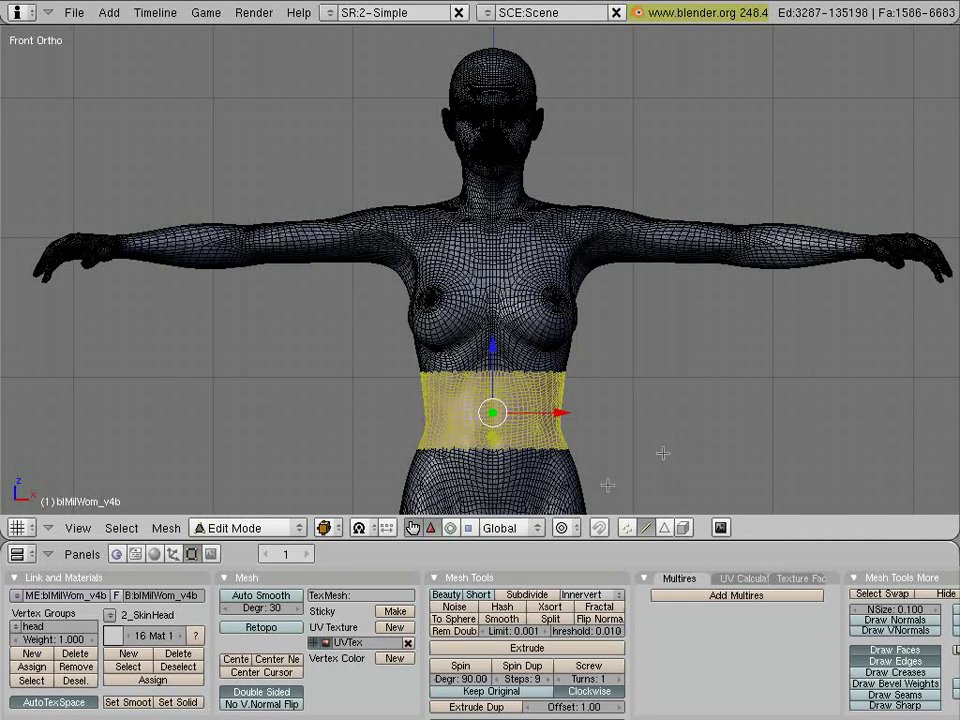
left_click(562, 528)
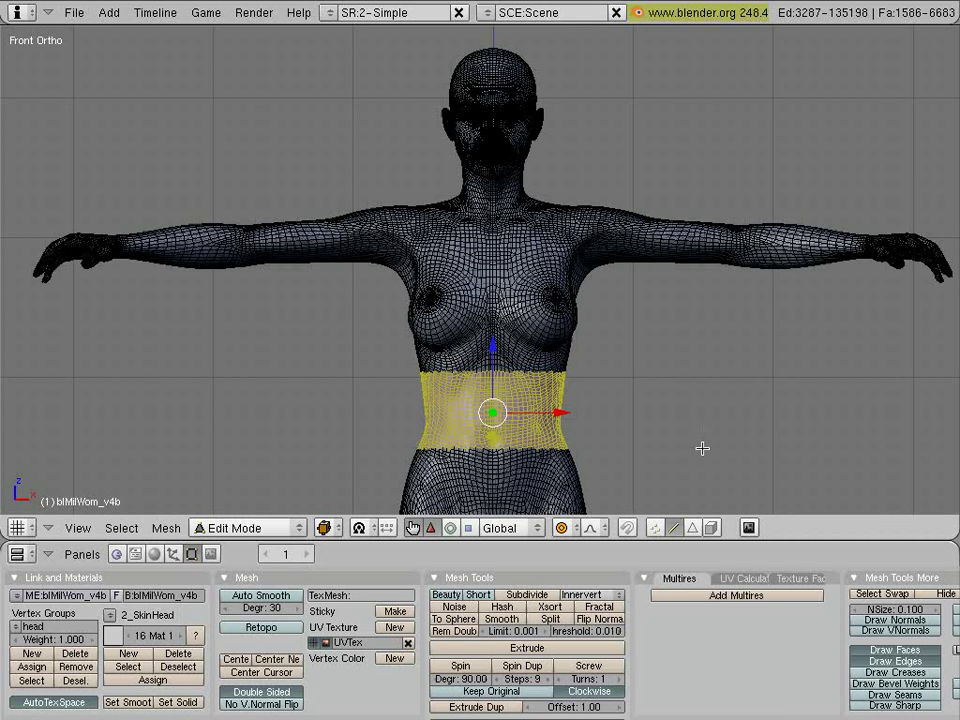
key("s")
key("s")
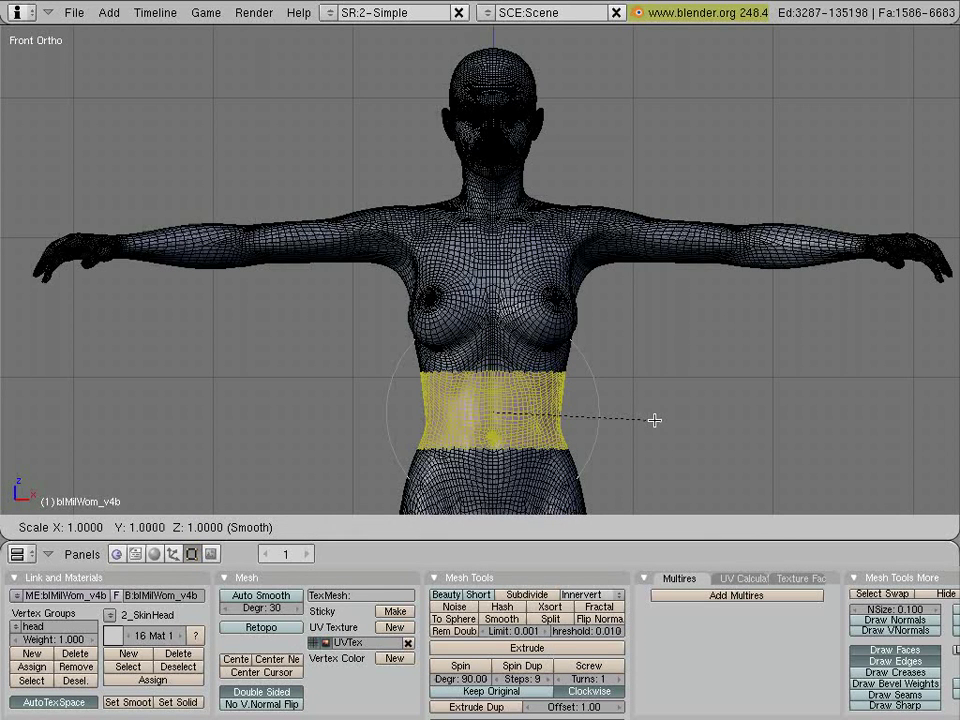
scroll(654, 420, "down", 2)
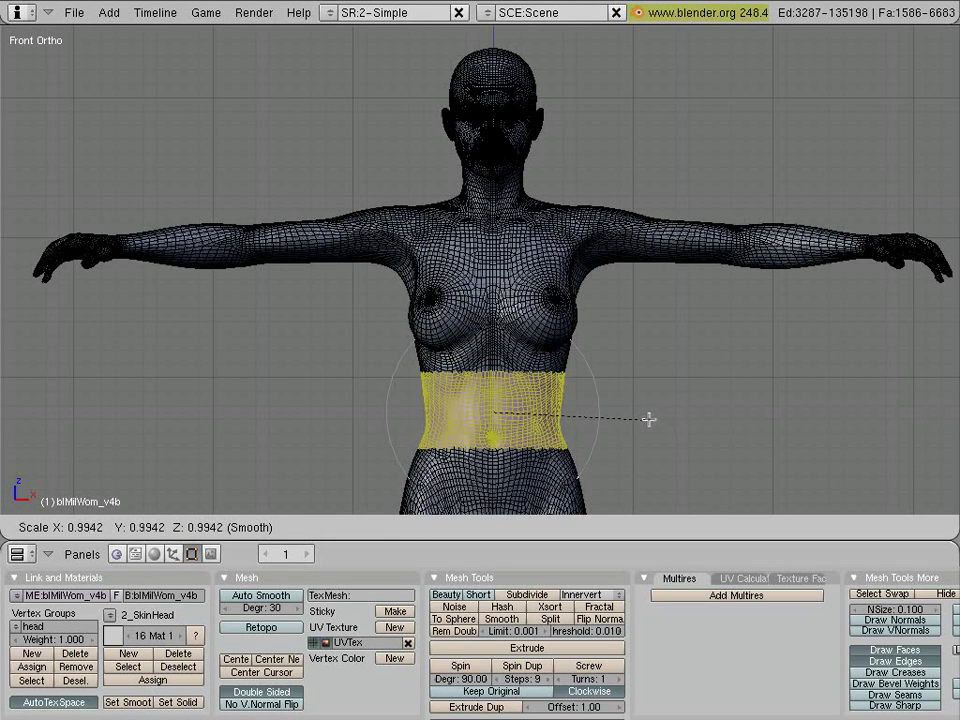
mouse_move(597, 412)
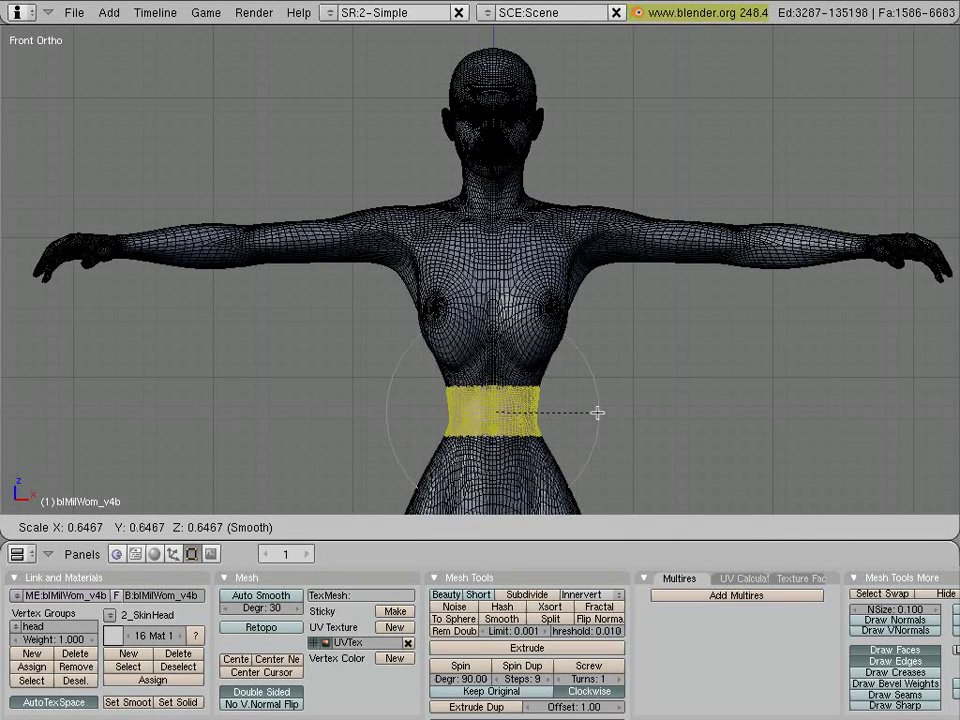
left_click(599, 412)
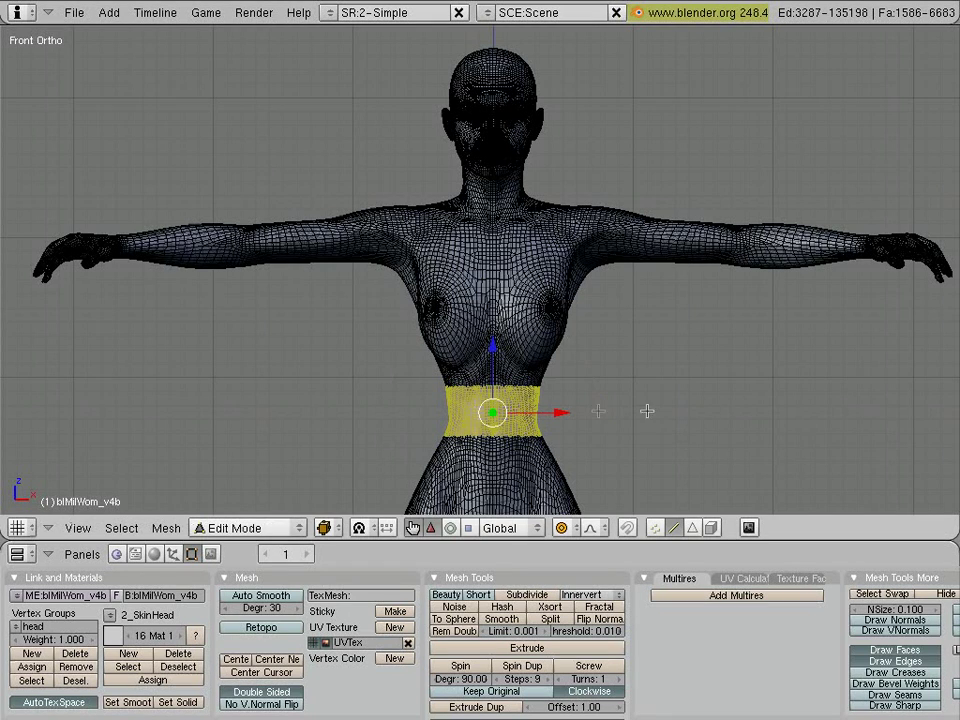
key("a")
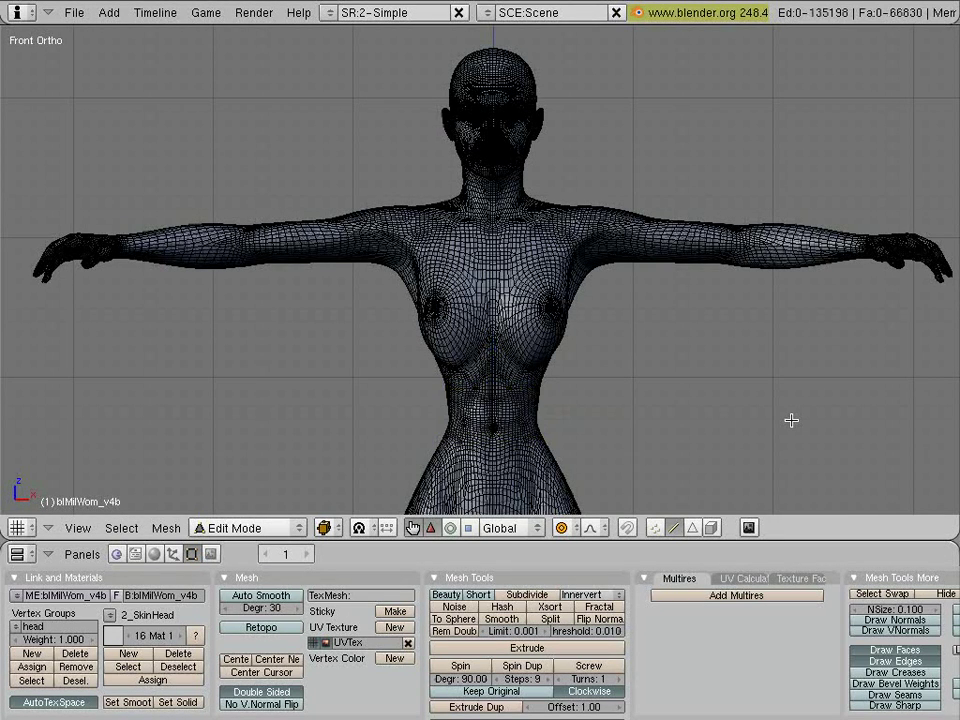
scroll(791, 420, "down", 5)
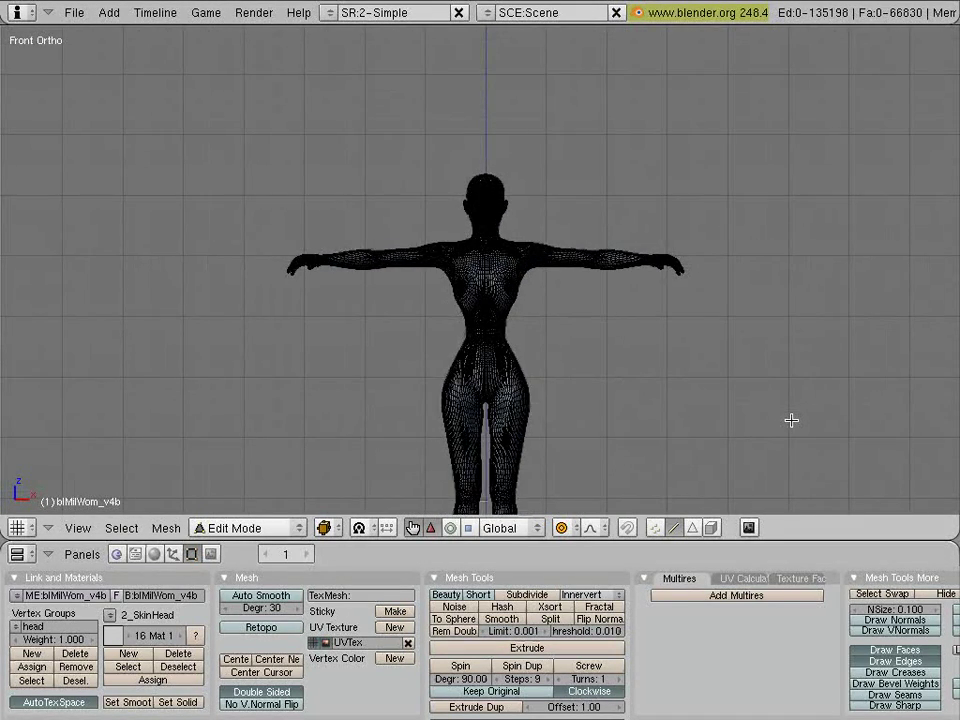
Reselect the head vertex group and hide the rest of the body with Shift+H
scroll(791, 420, "up", 2)
scroll(791, 420, "up", 3)
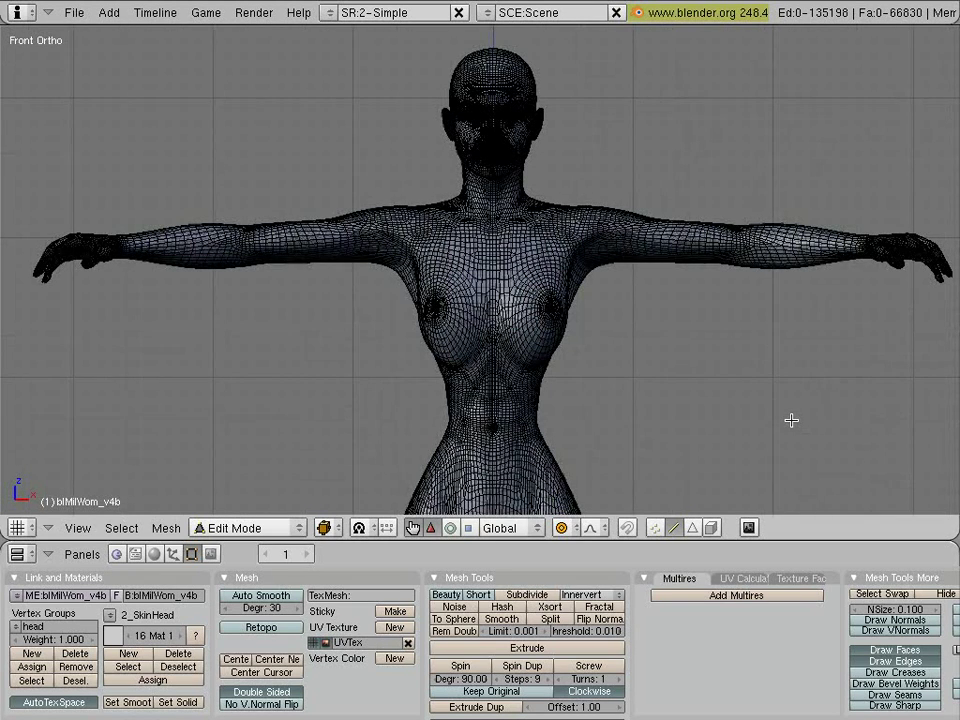
left_click(29, 681)
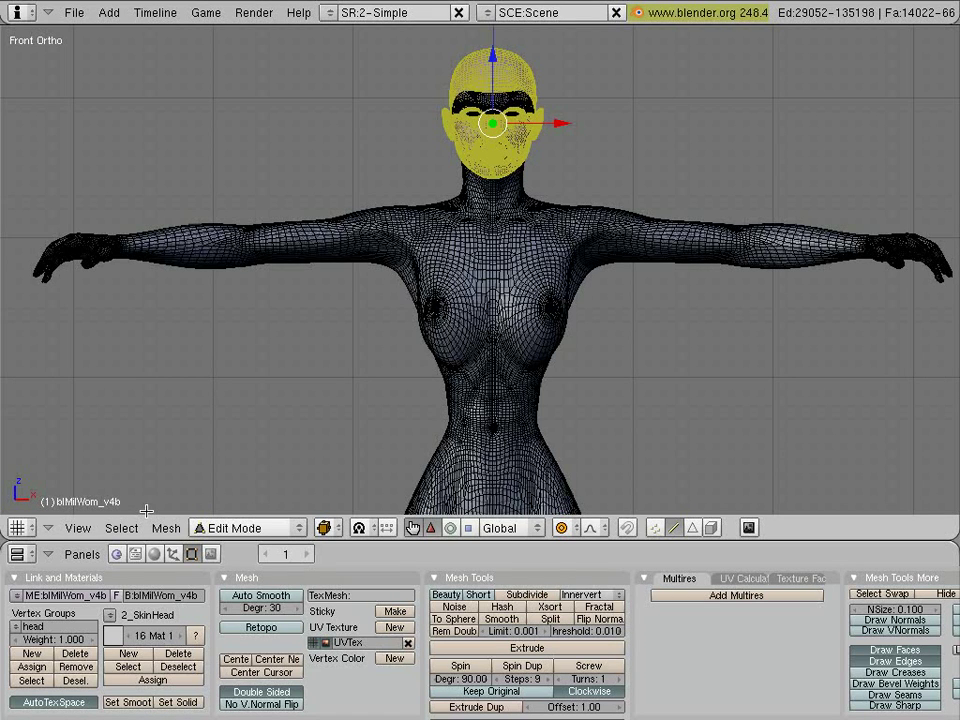
key("shift+h")
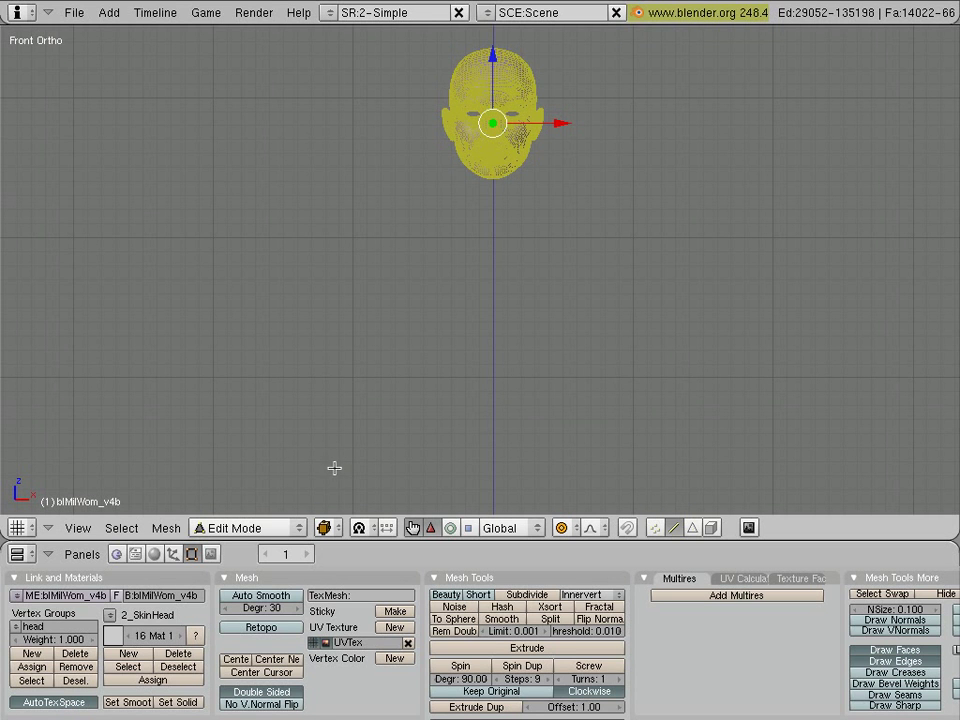
Frame the head in front view, Shrink/Fatten it outward by 0.0015, then deselect it
middle_click_drag(516, 309, 521, 448, "shift")
scroll(523, 447, "down", 4)
scroll(523, 447, "up", 8)
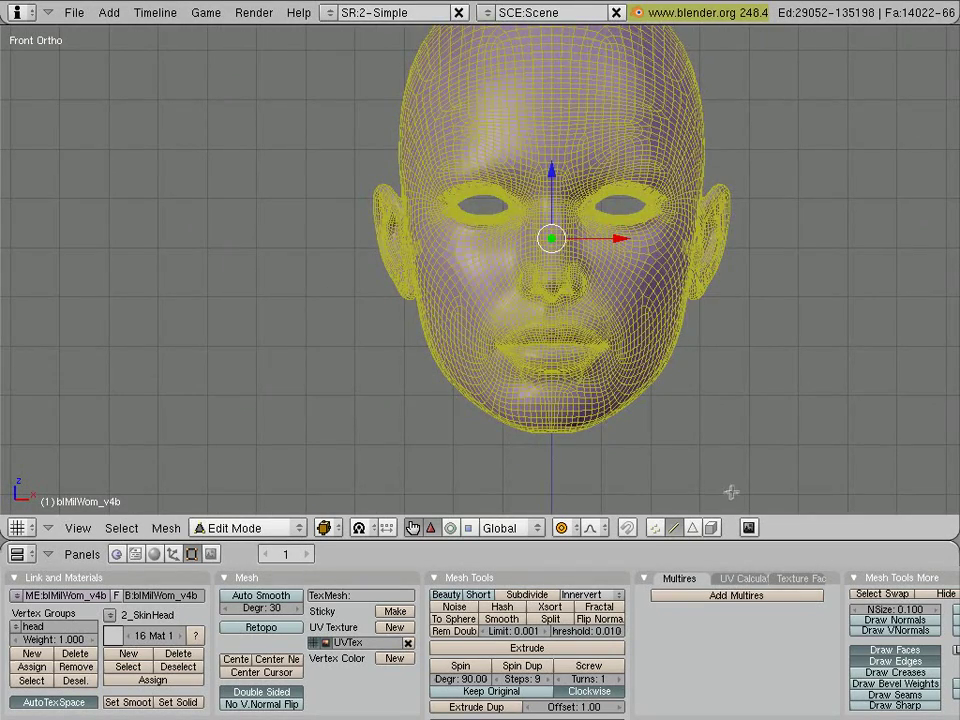
middle_click_drag(729, 493, 665, 505, "shift")
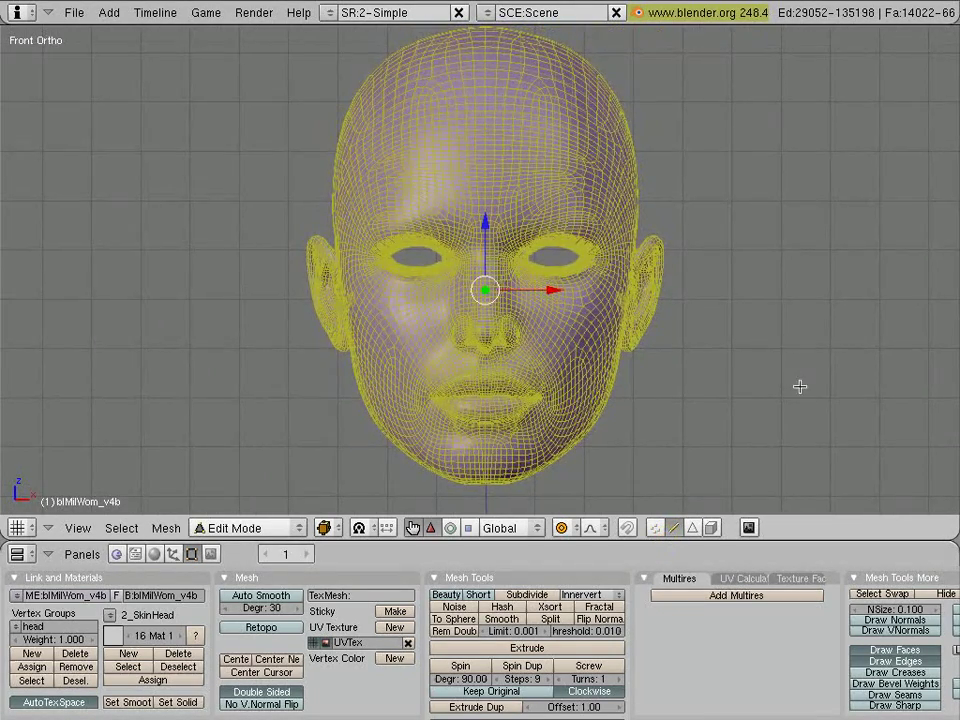
middle_click_drag(739, 386, 769, 418)
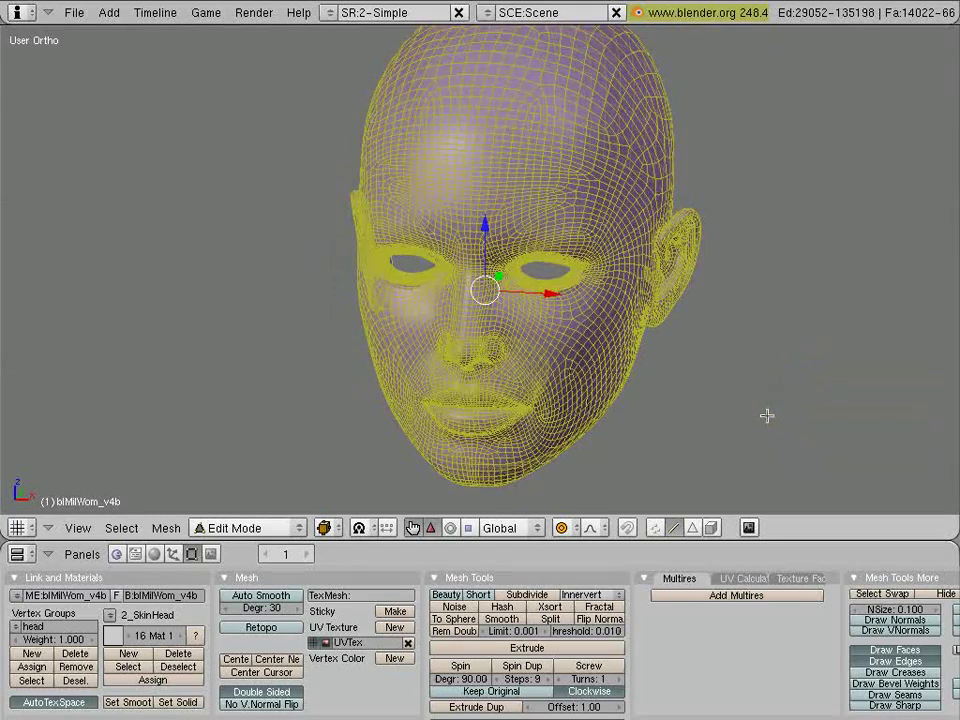
key("KP_1")
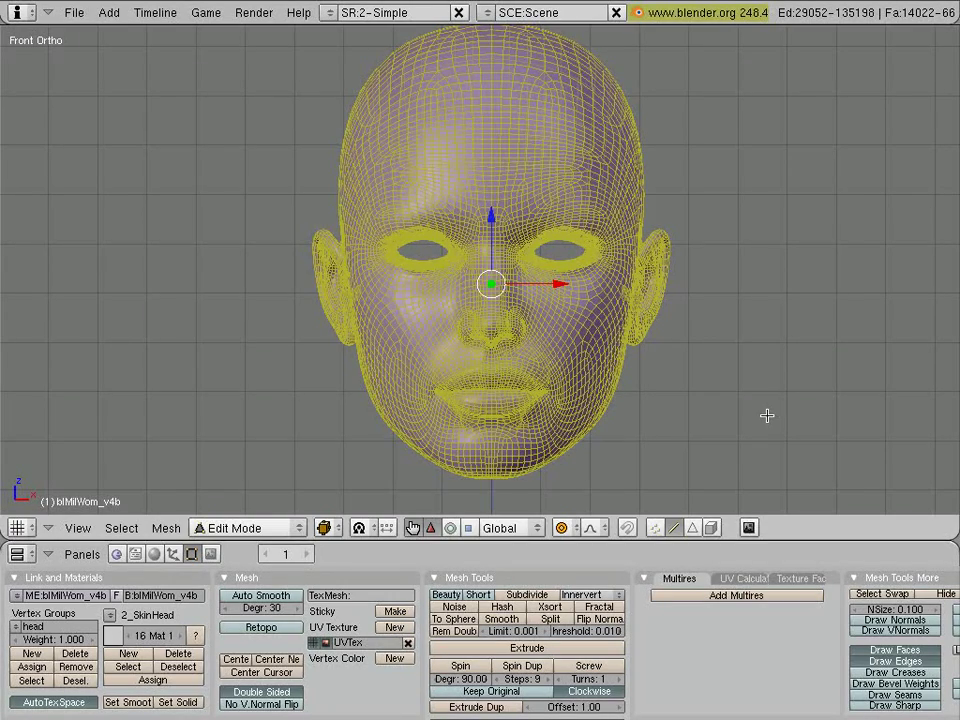
key("alt+s")
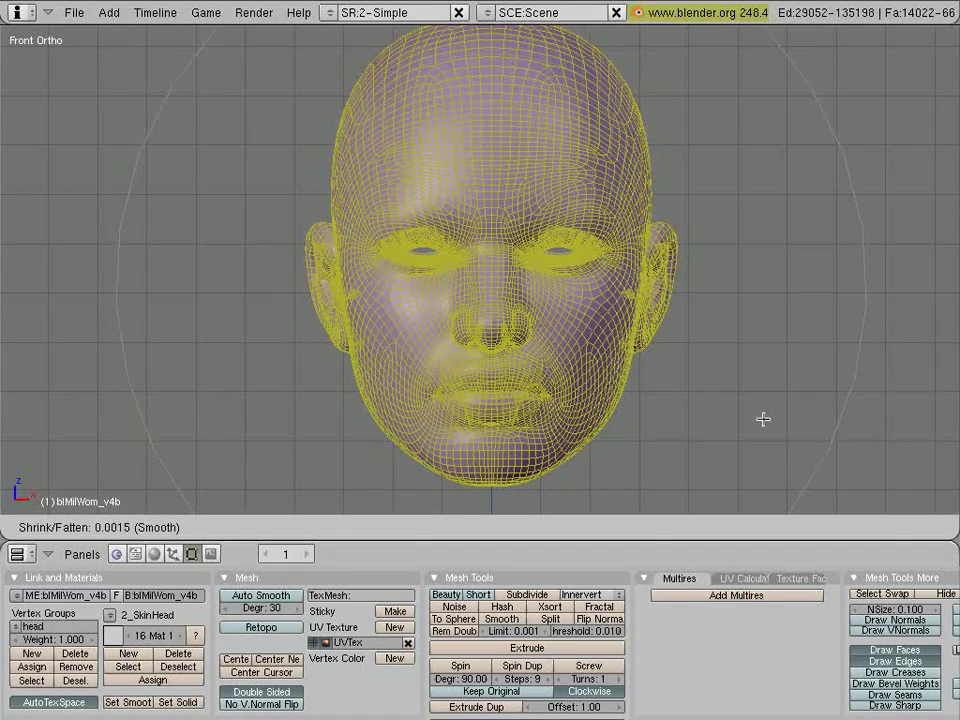
left_click(763, 419)
key("a")
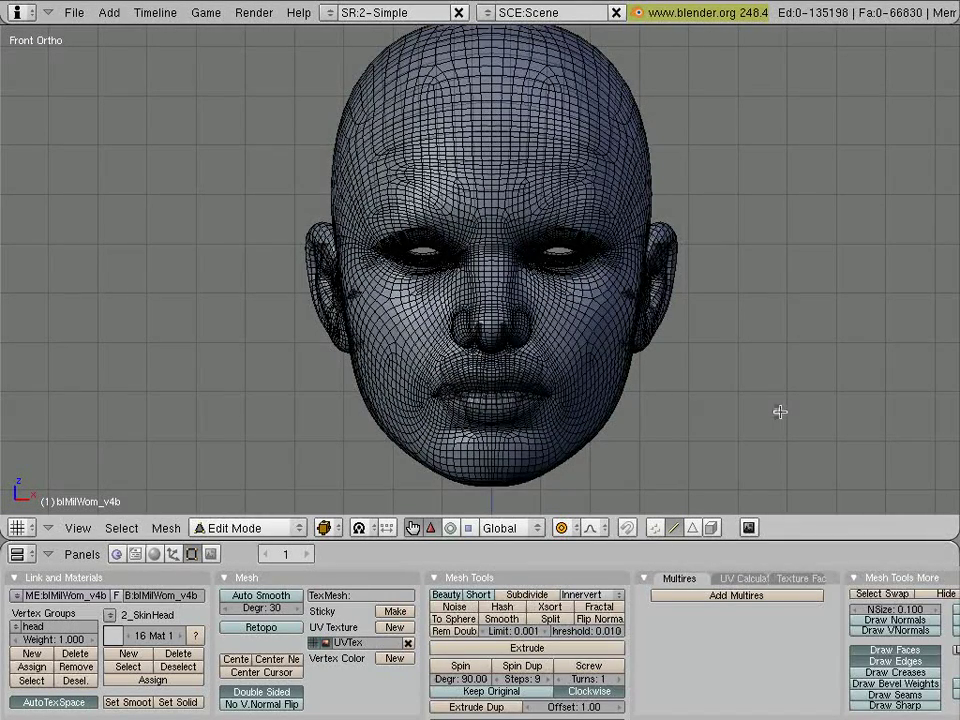
key("Tab")
scroll(784, 418, "down", 3)
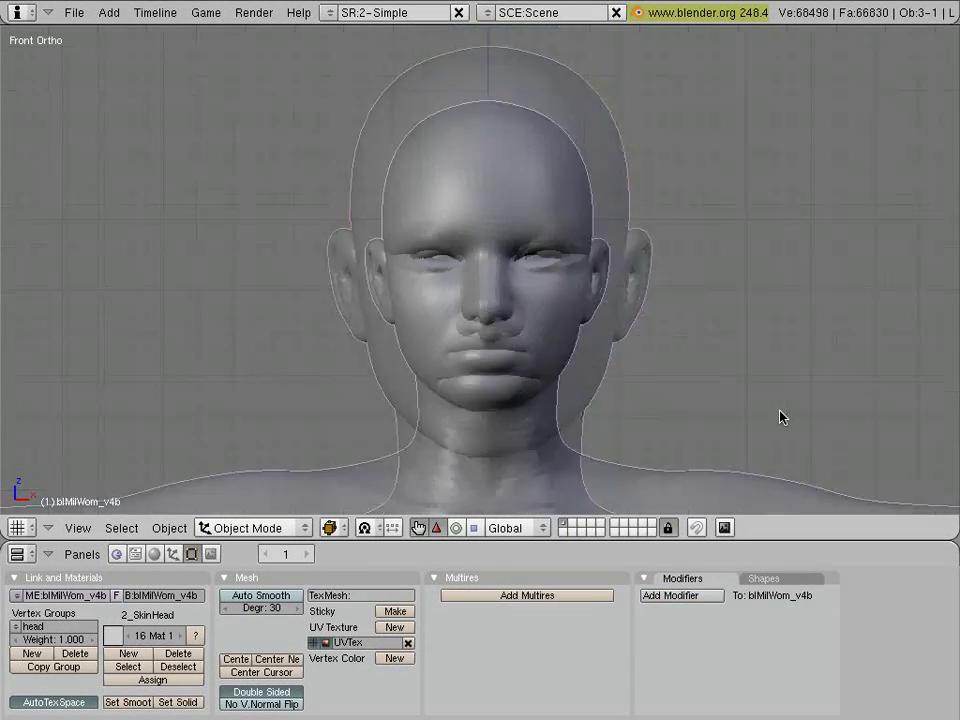
middle_click_drag(782, 414, 510, 407)
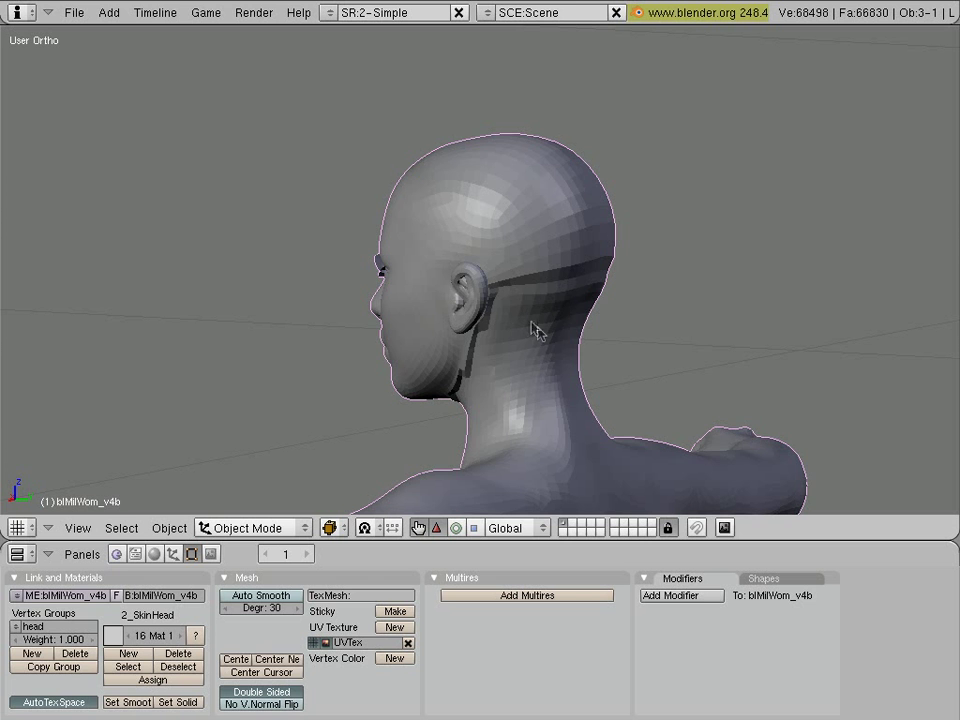
key("KP_1")
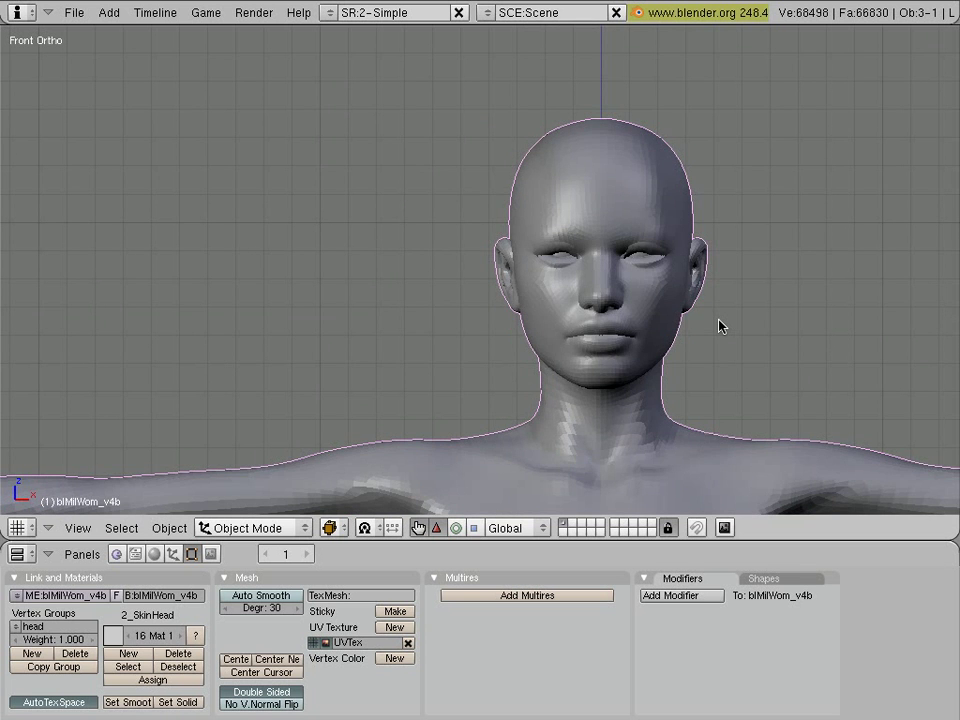
scroll(718, 325, "down", 6)
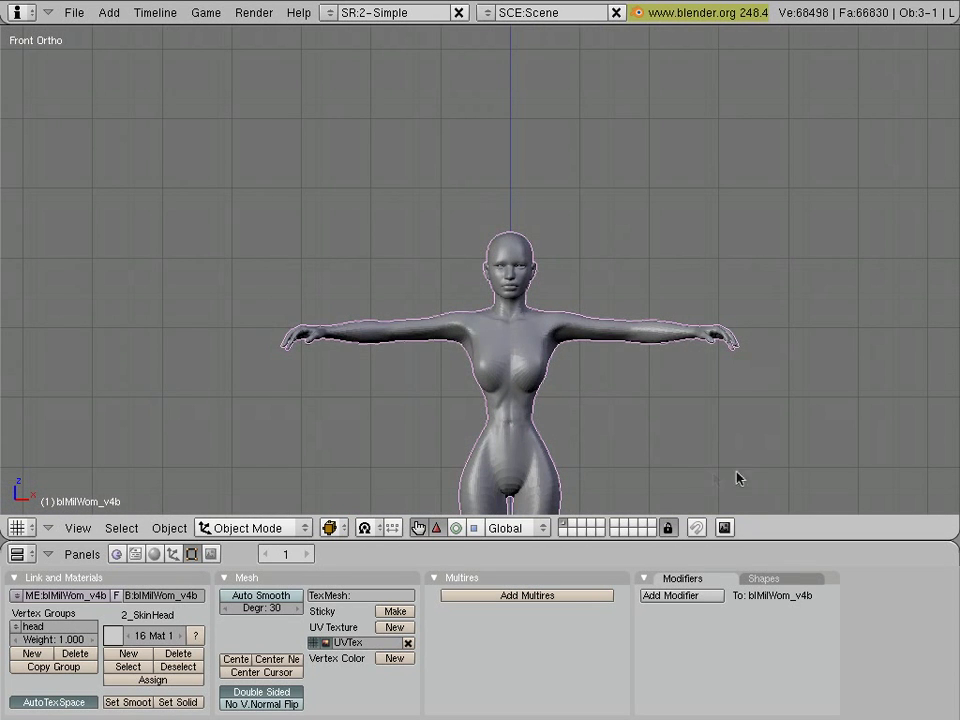
middle_click_drag(688, 467, 688, 364, "shift")
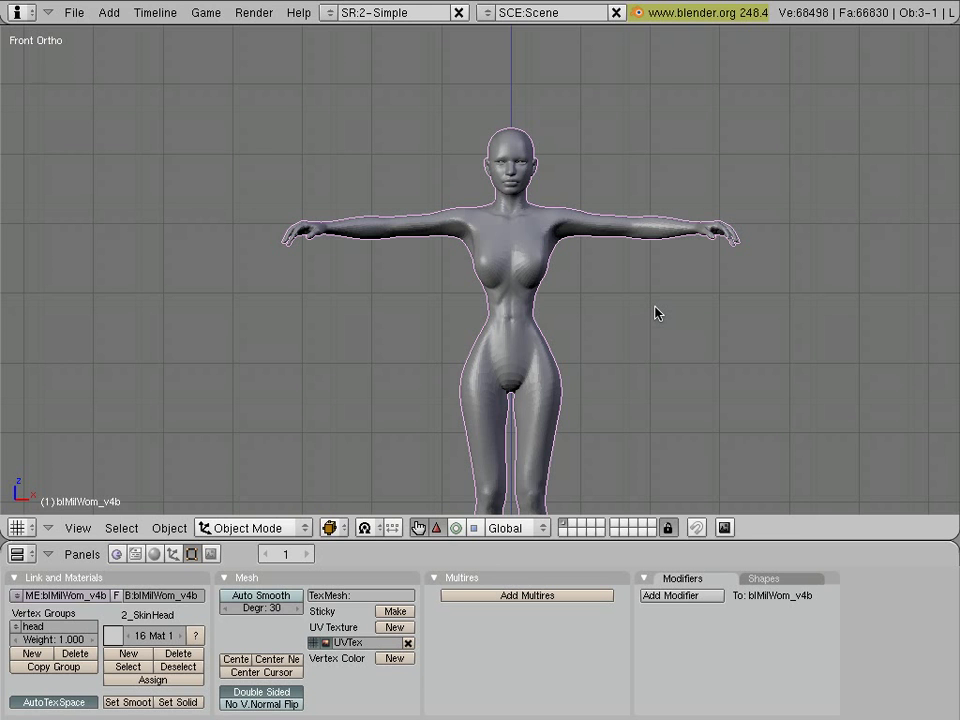
key("Tab")
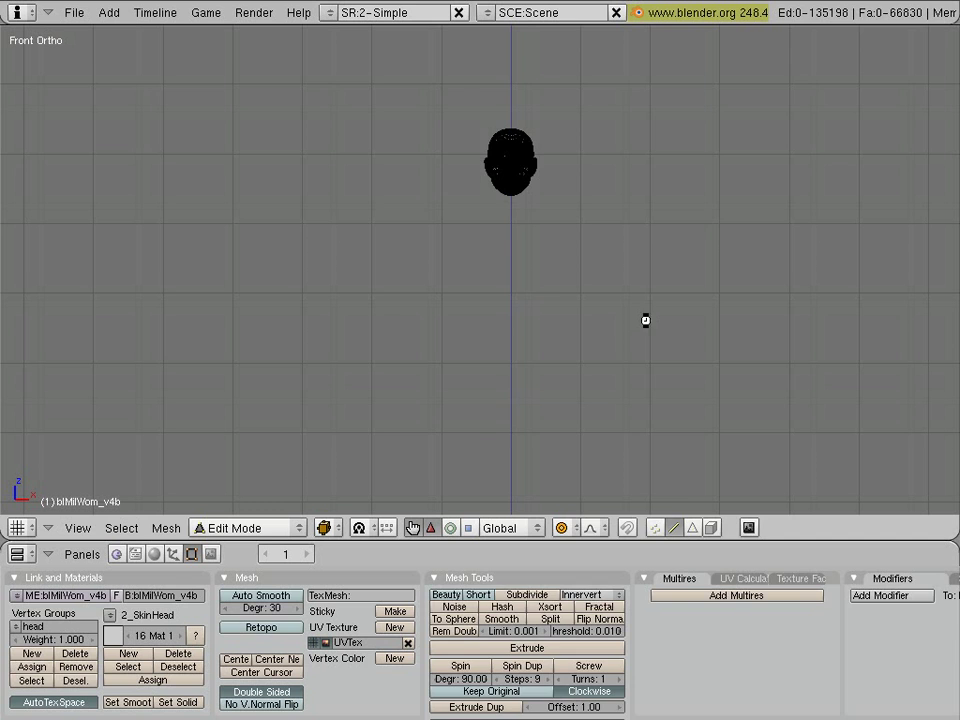
Unhide the full body mesh, deselect everything and frame the upper body
key("Tab")
key("Tab")
key("alt+h")
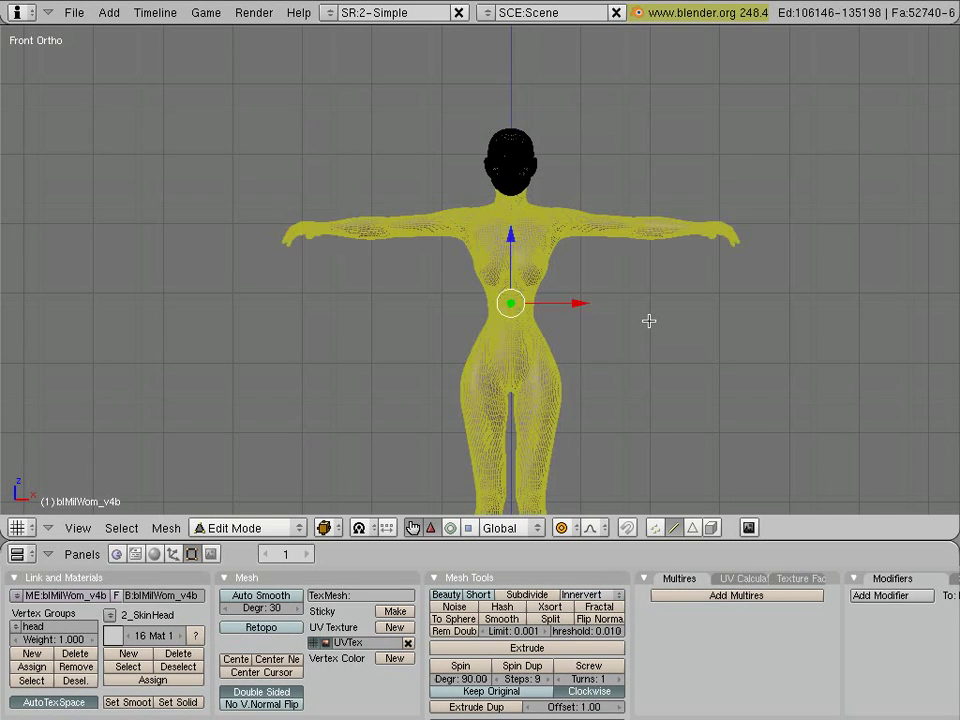
key("a")
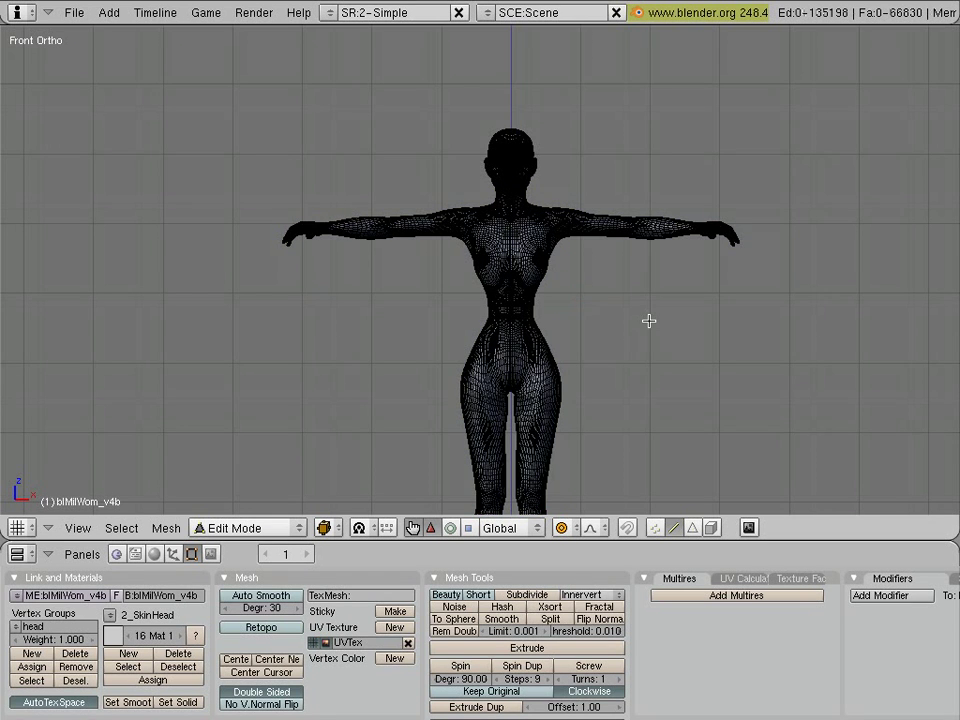
scroll(648, 320, "up", 2)
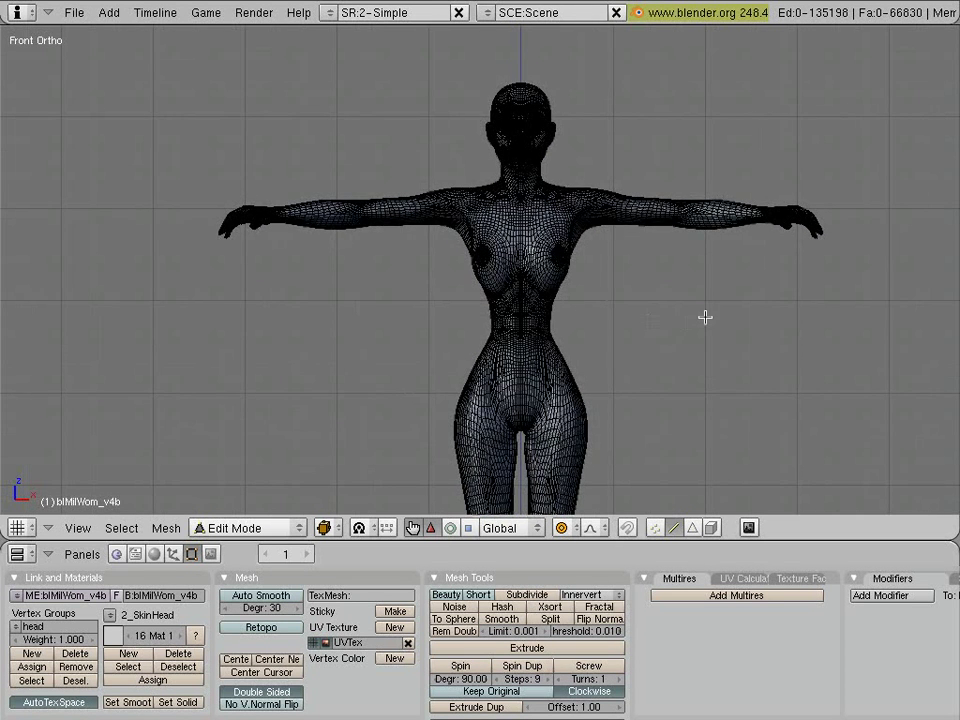
middle_click_drag(669, 371, 628, 452, "shift")
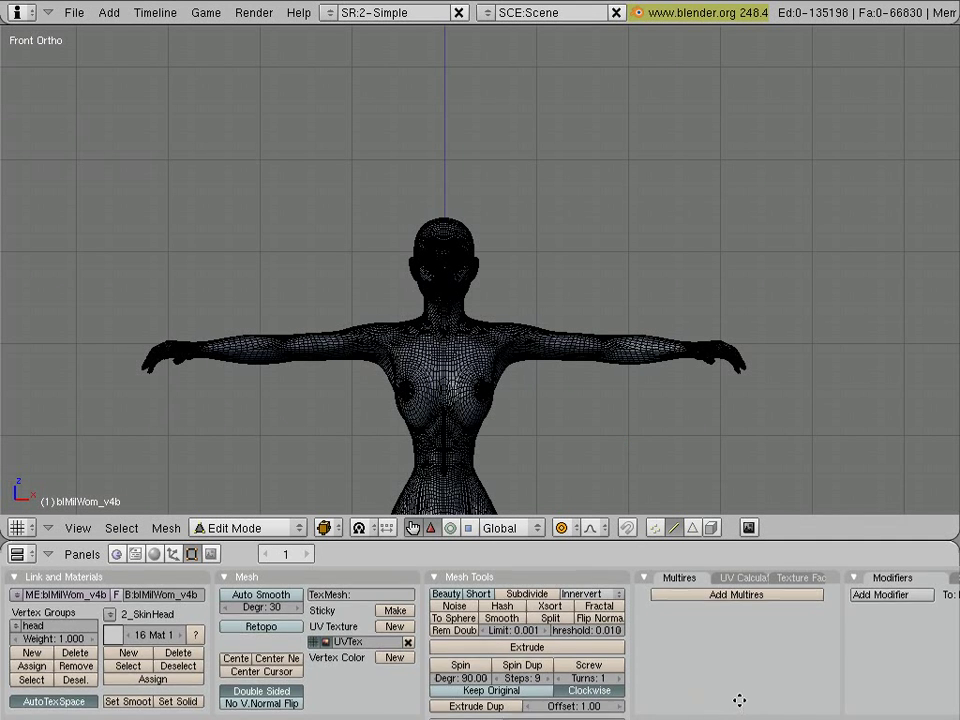
middle_click_drag(737, 699, 463, 703)
middle_click_drag(560, 674, 514, 677)
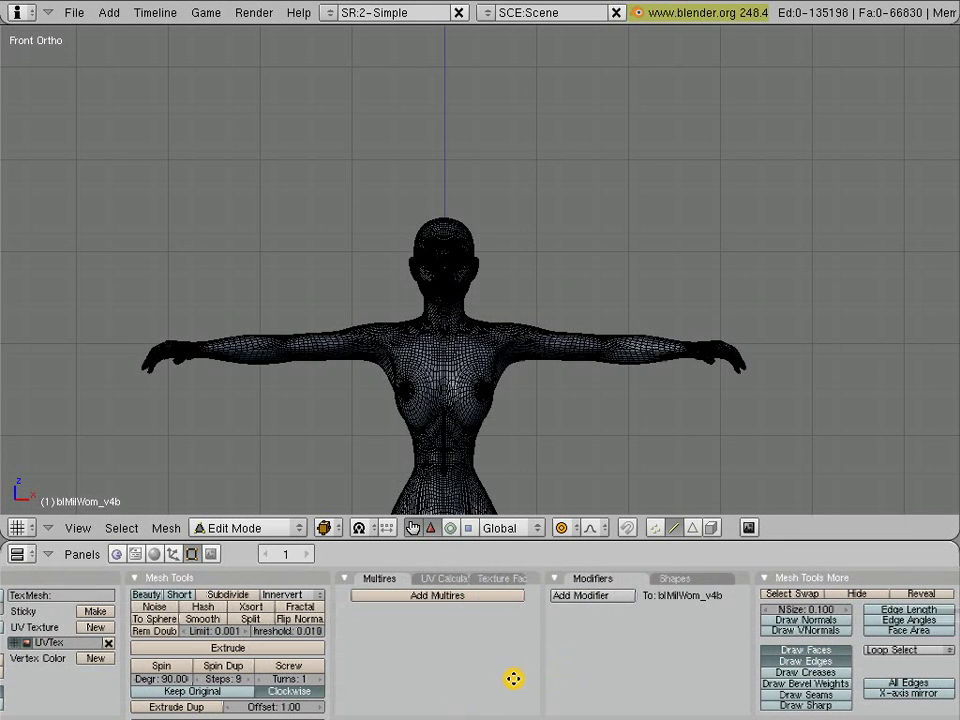
With X-axis mirror on, box-select a band across the arm and scale it to 0.7678
left_click(889, 692)
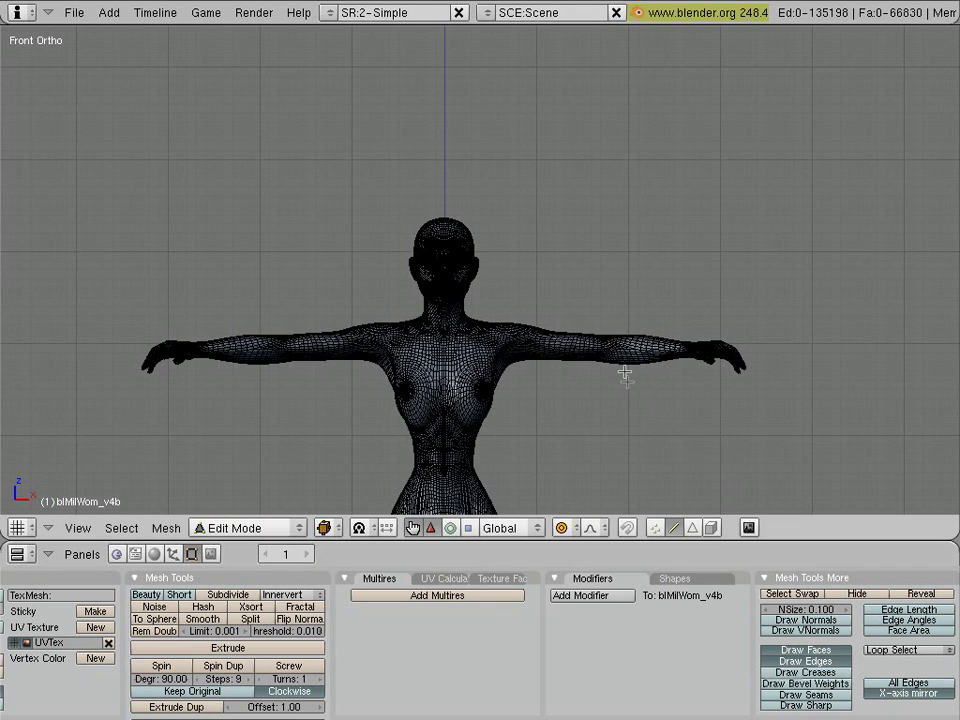
key("ctrl+r")
left_click_drag(540, 310, 667, 385)
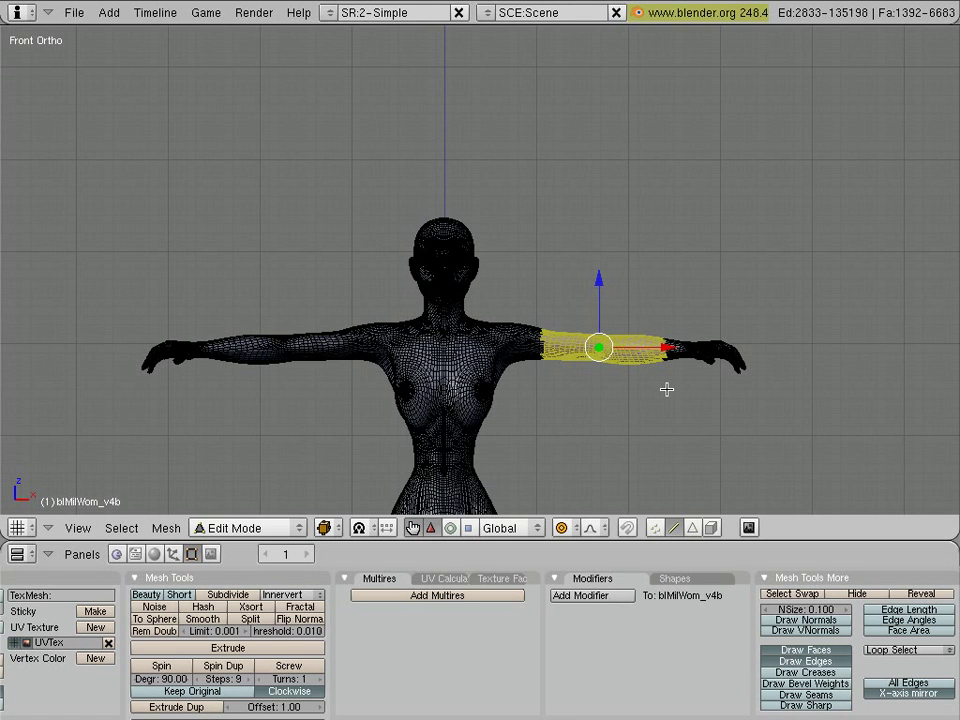
key("s")
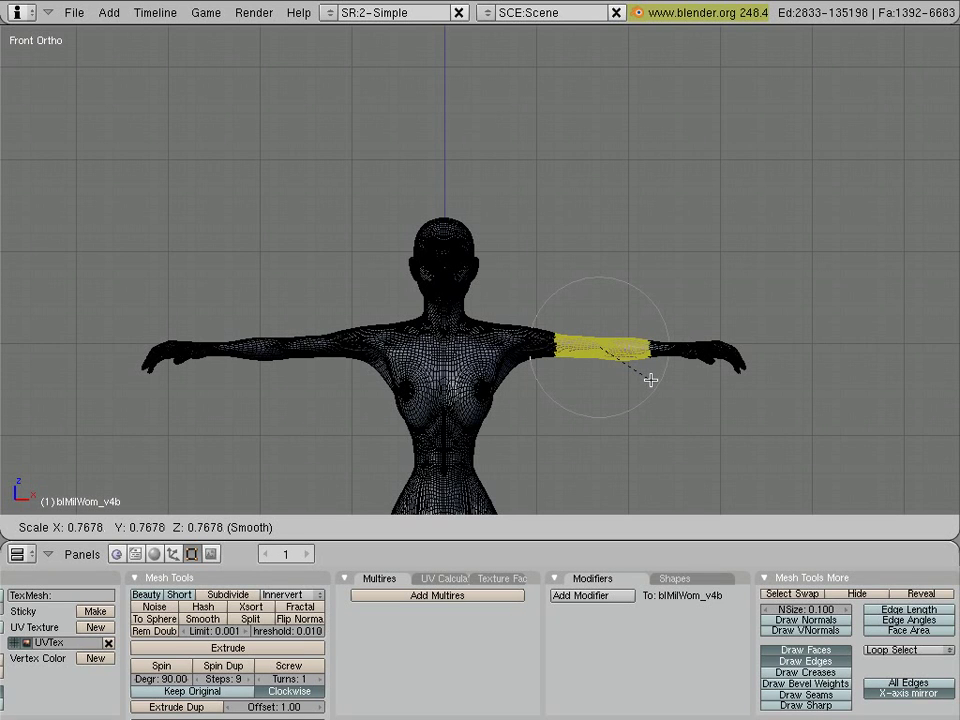
left_click(650, 380)
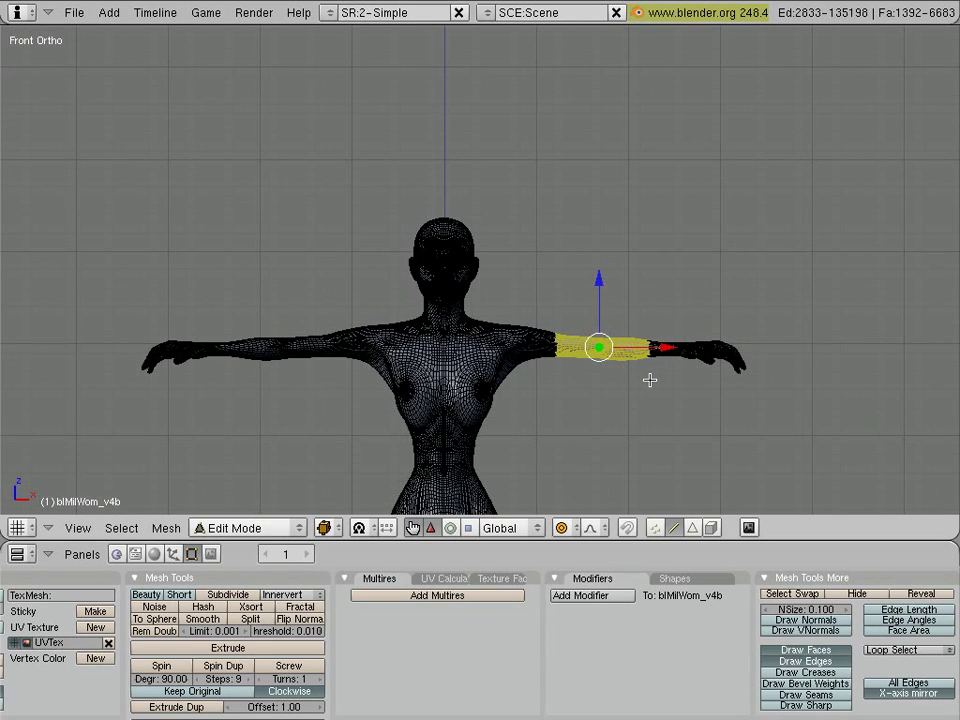
Leave Edit Mode, view the whole figure from the front, and choose File > Export > Wavefront (.obj)
key("Tab")
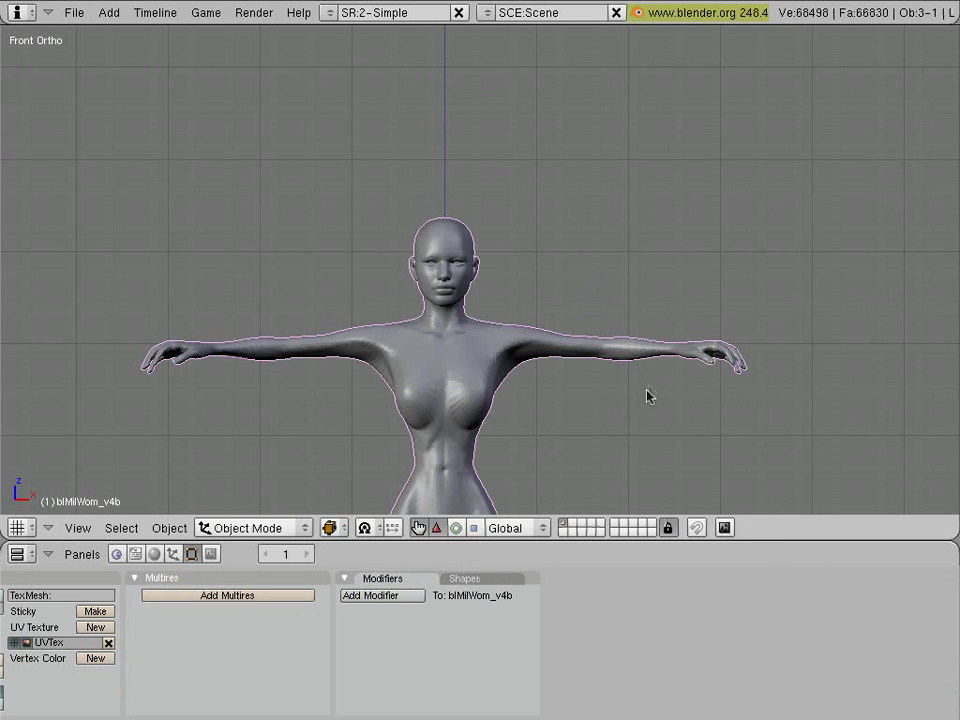
scroll(677, 430, "down", 3)
middle_click_drag(595, 394, 703, 296, "shift")
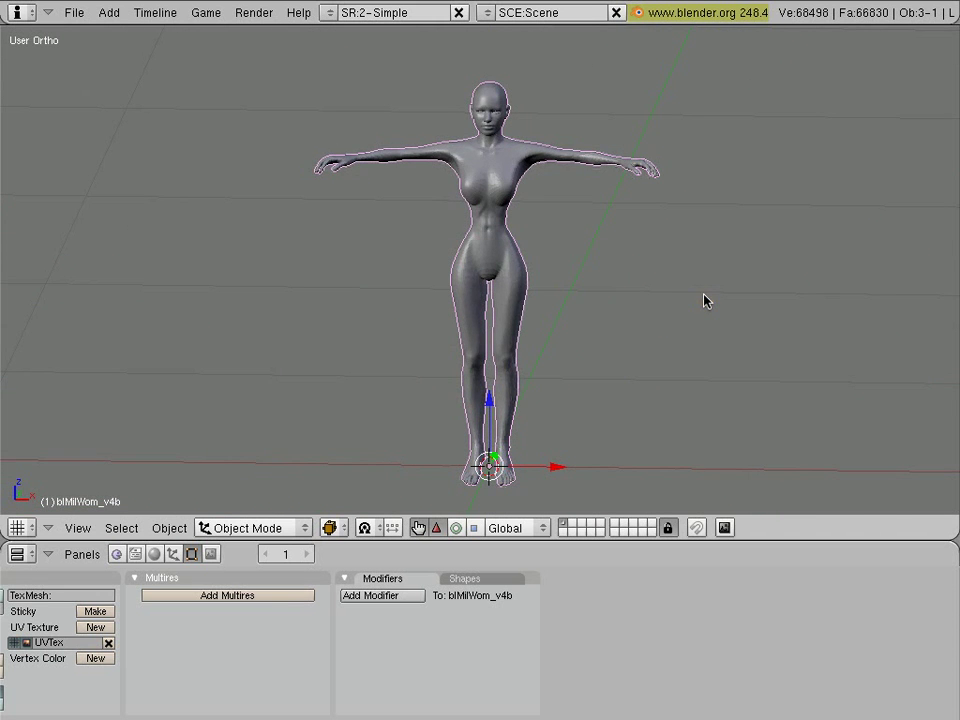
key("KP_1")
scroll(704, 300, "up", 1)
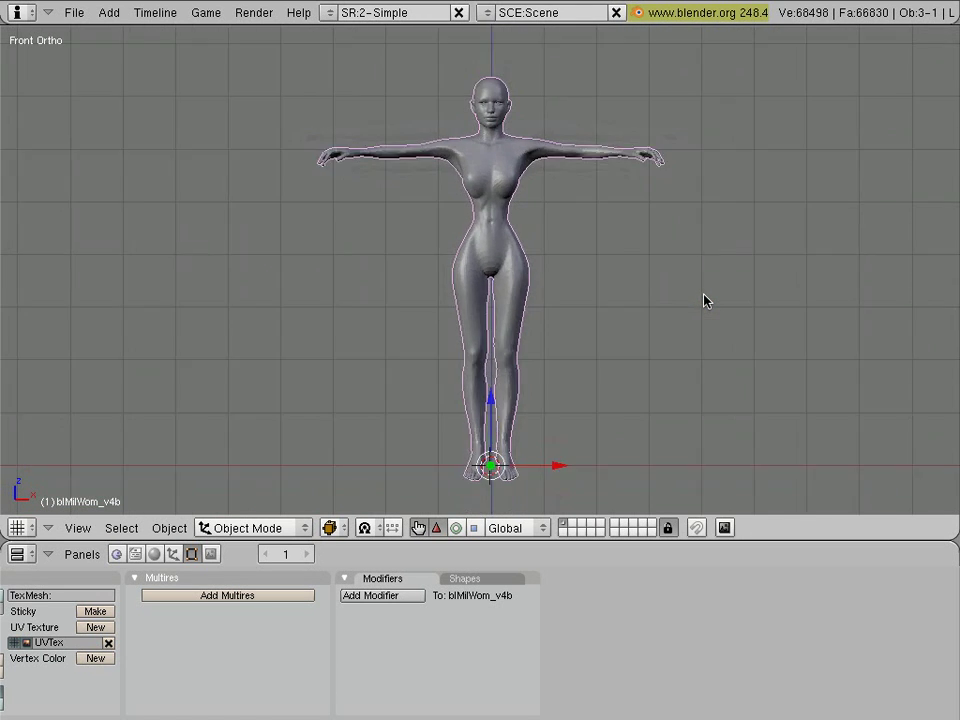
left_click(74, 12)
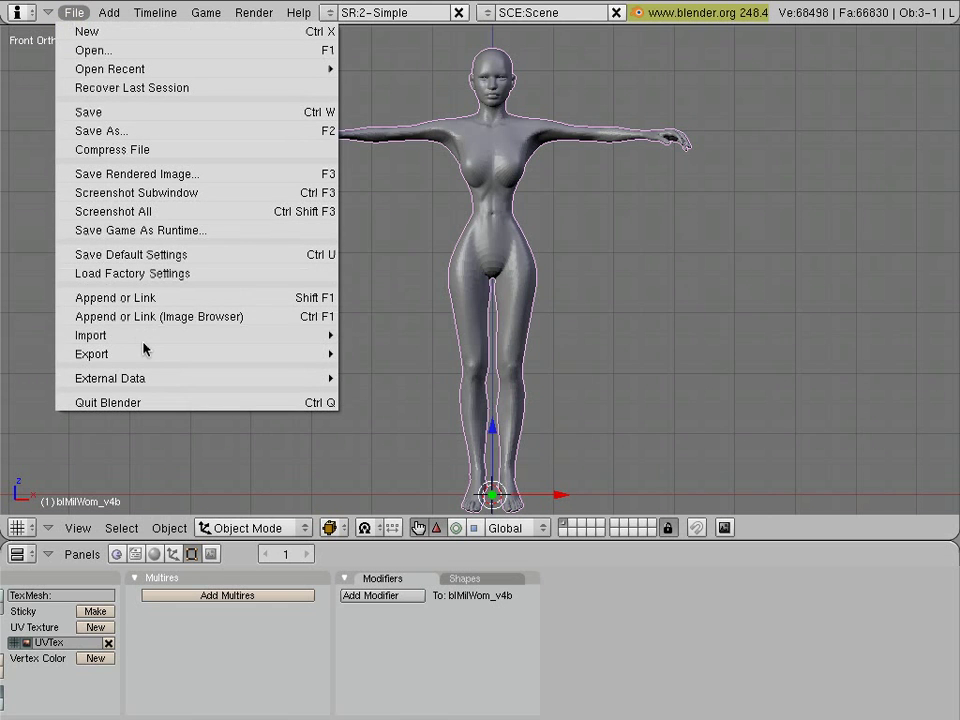
mouse_move(156, 355)
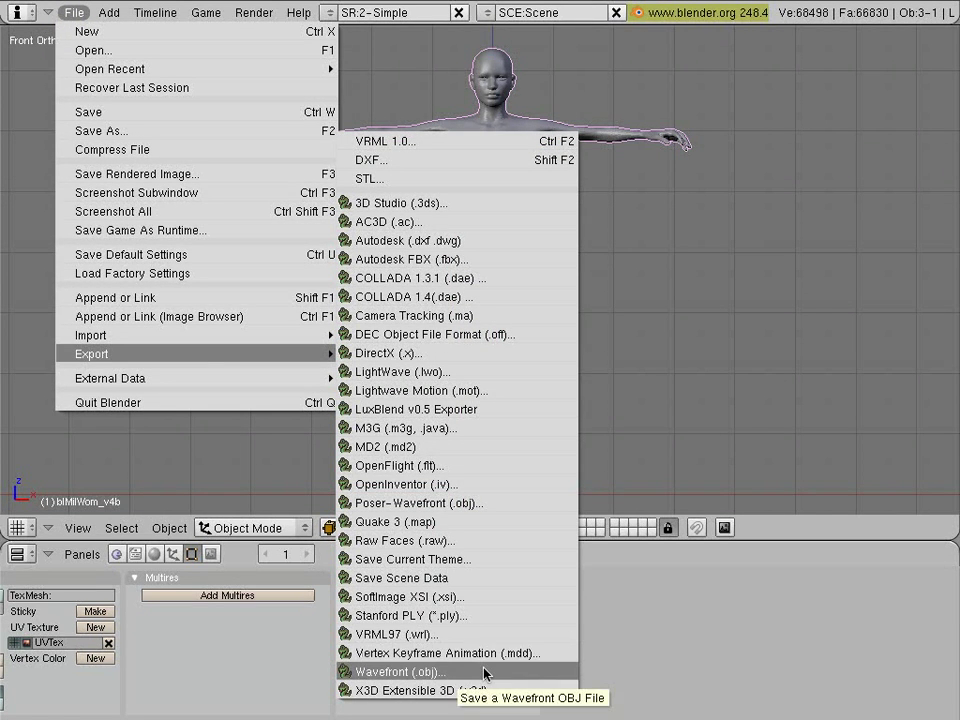
left_click(540, 672)
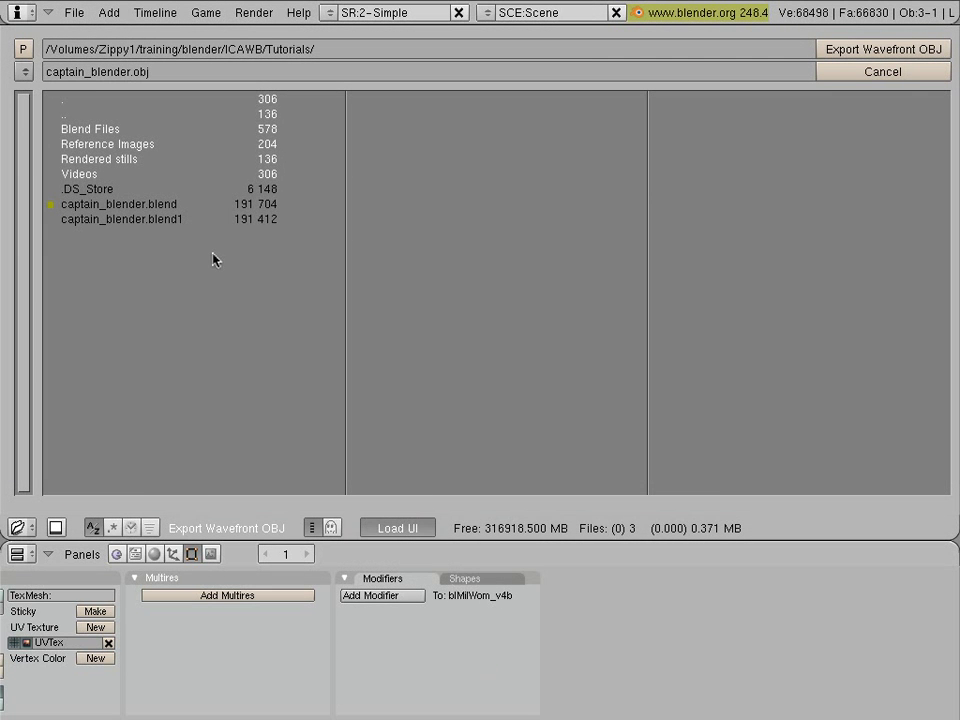
Point the export to the Morphs folder and rename the file from captain_blender.obj to v4_morph.obj
left_click(25, 71)
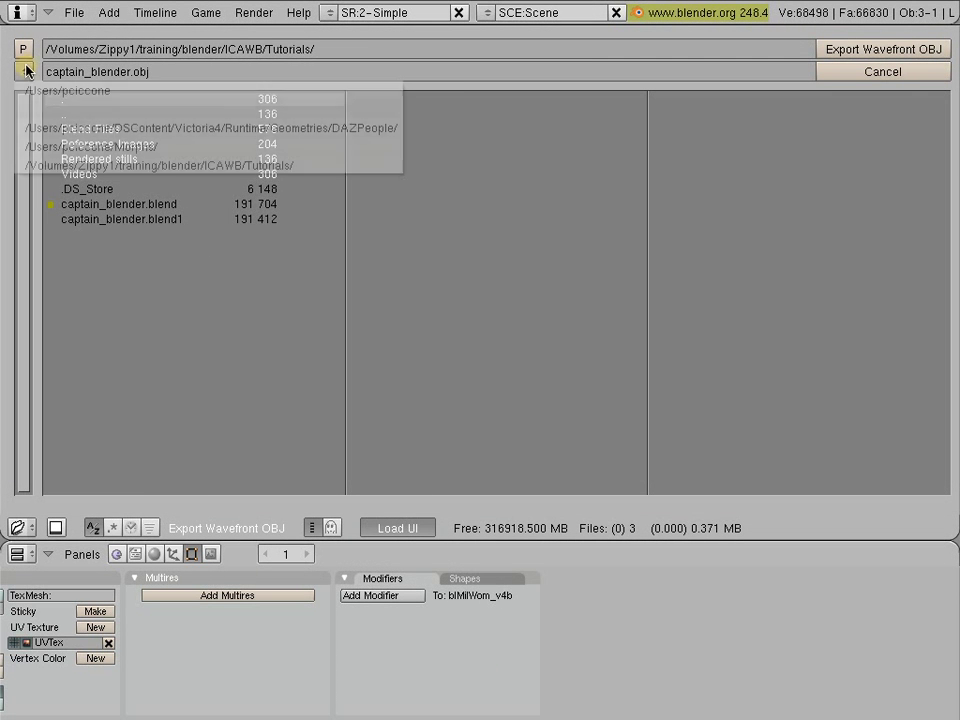
left_click(171, 147)
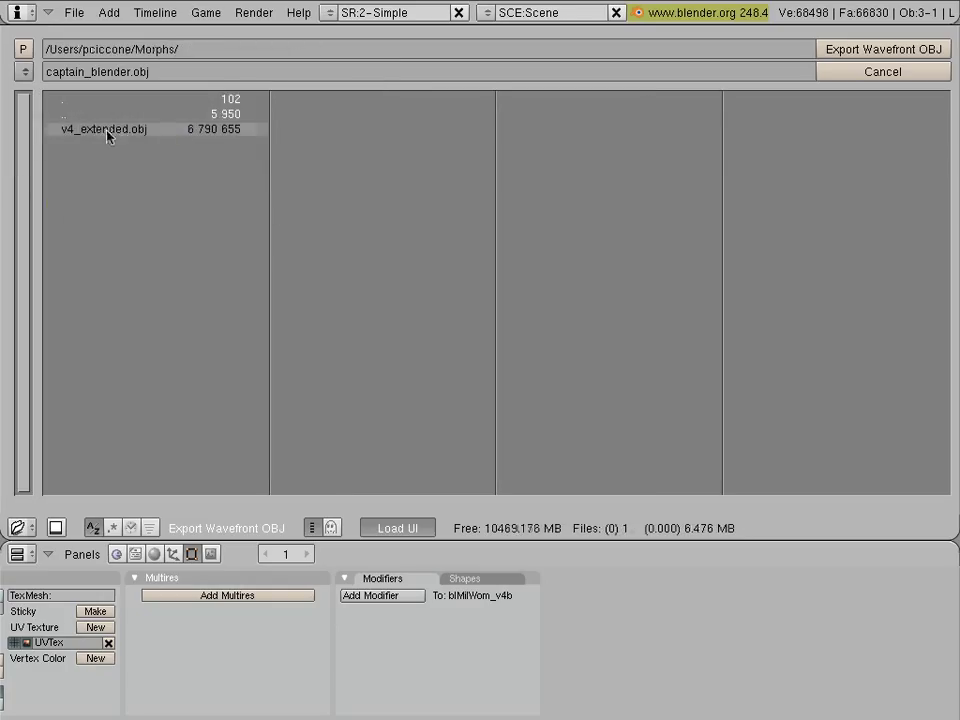
left_click(130, 74)
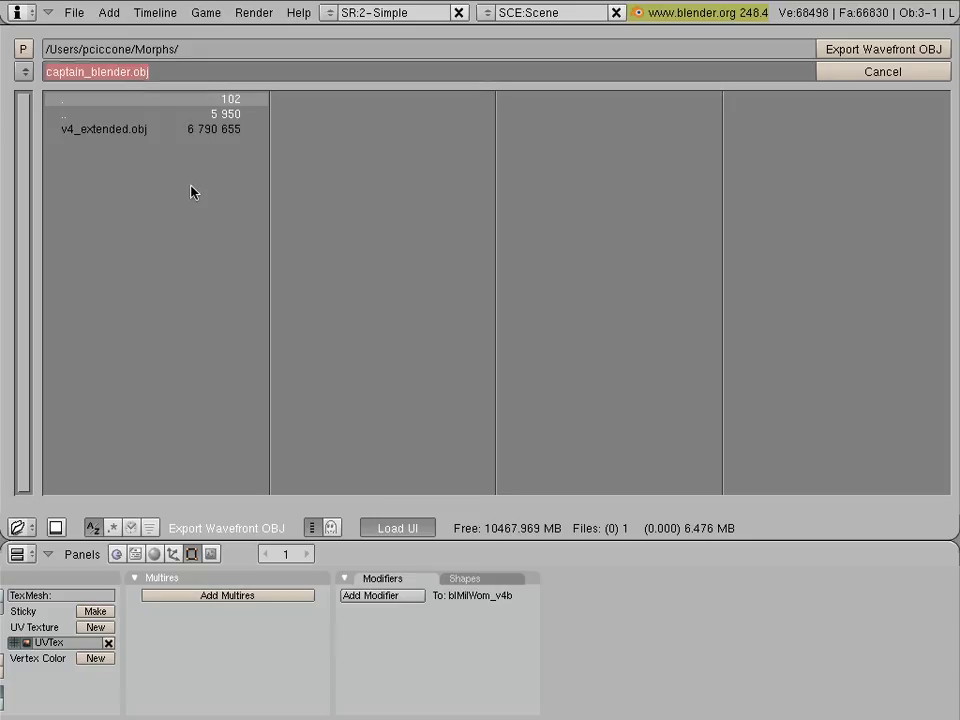
key("Home")
key("shift+Right")
key("shift+Right")
key("shift+Right")
key("shift+Right")
key("shift+Right")
key("shift+Right")
key("shift+Right")
key("shift+Right")
key("shift+Right")
key("shift+Right")
key("shift+Right")
key("shift+Right")
key("shift+Right")
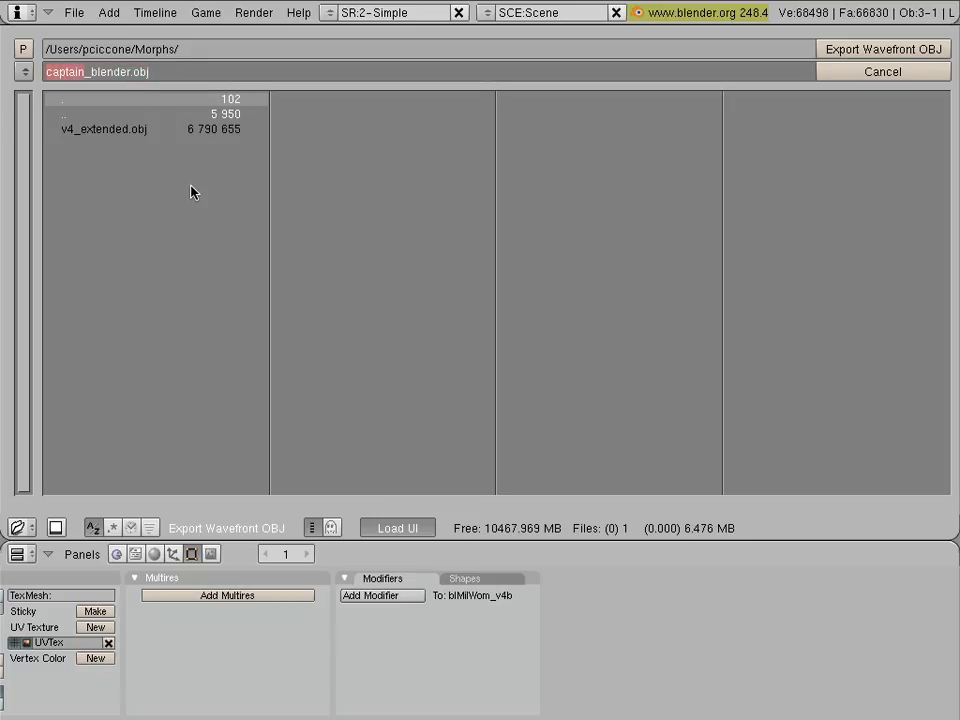
key("BackSpace")
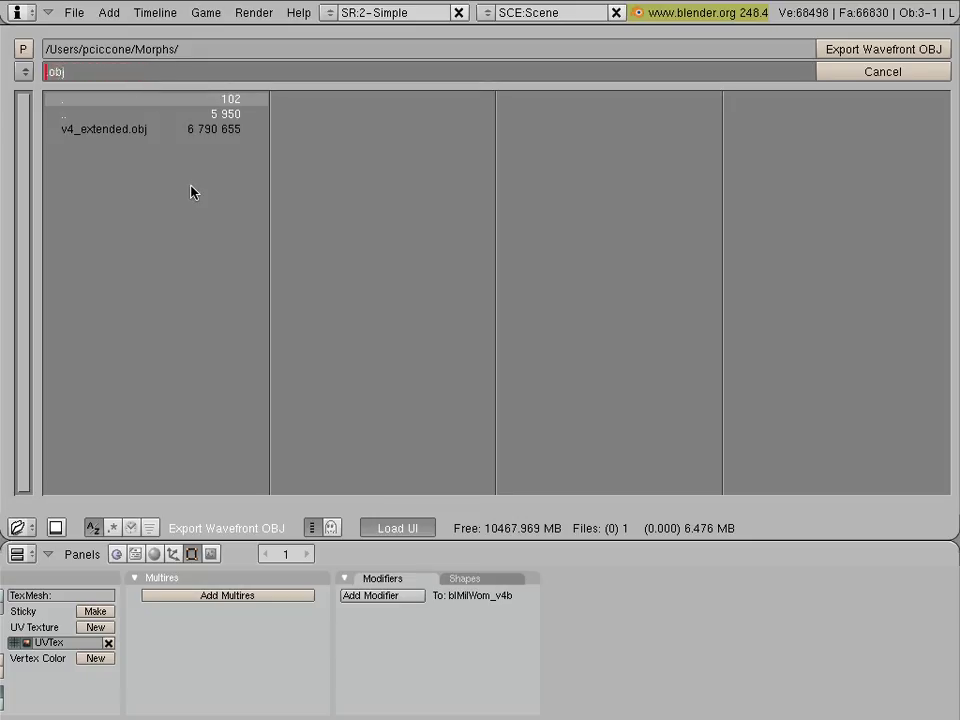
type("v4_morph")
key("Return")
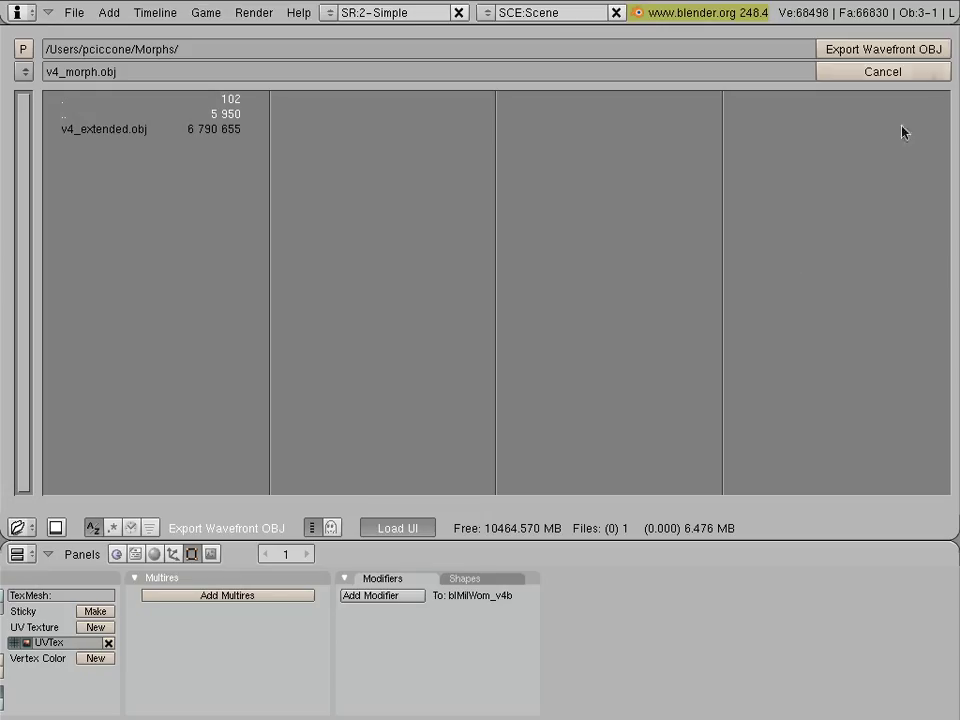
Keep Rotate X90 on, turn off Edges and Materials, and enable Keep Vert Order and Polygroups
left_click(921, 60)
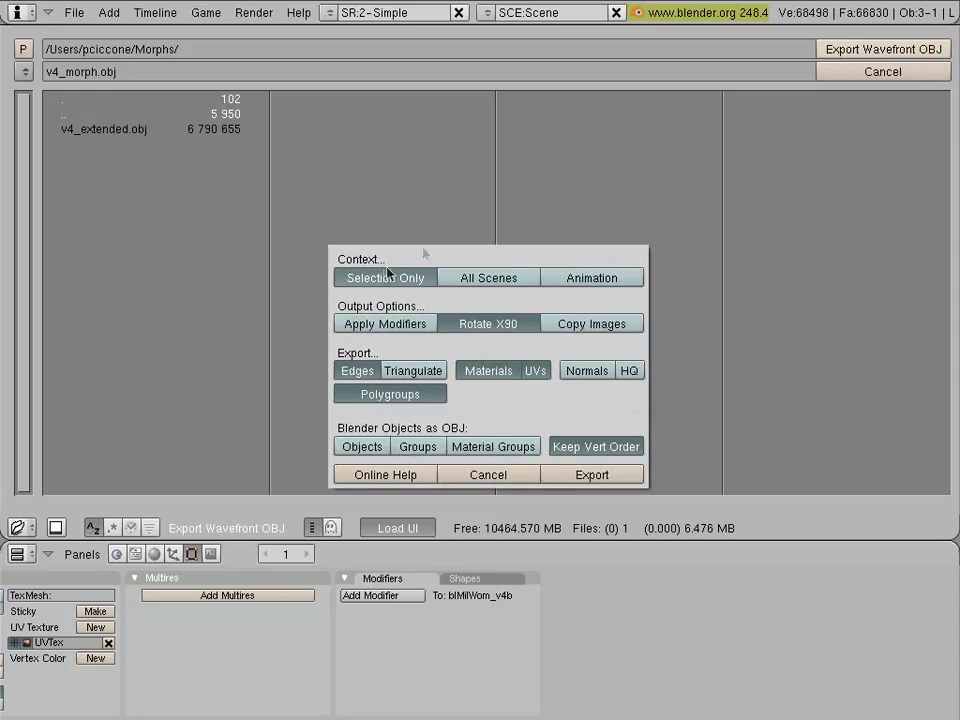
left_click(485, 325)
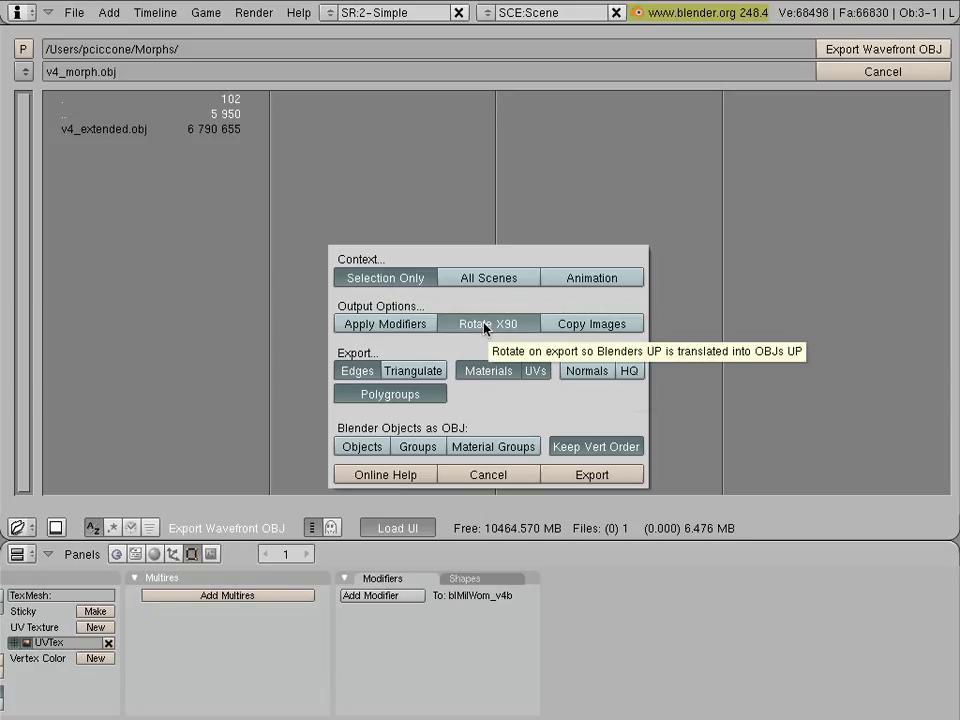
left_click(485, 327)
left_click(352, 372)
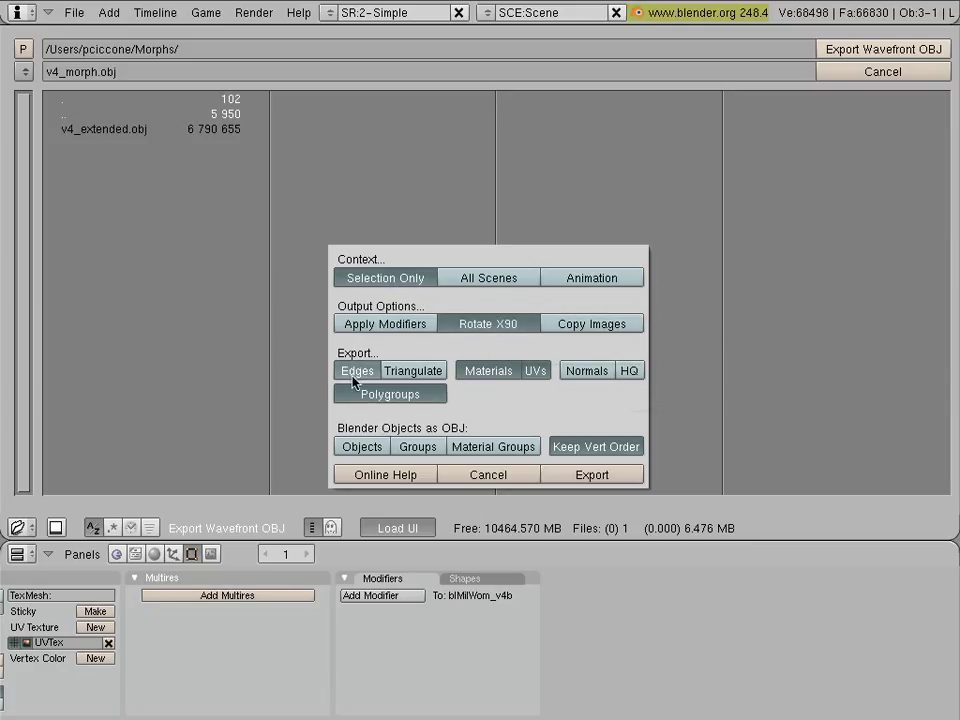
left_click(498, 370)
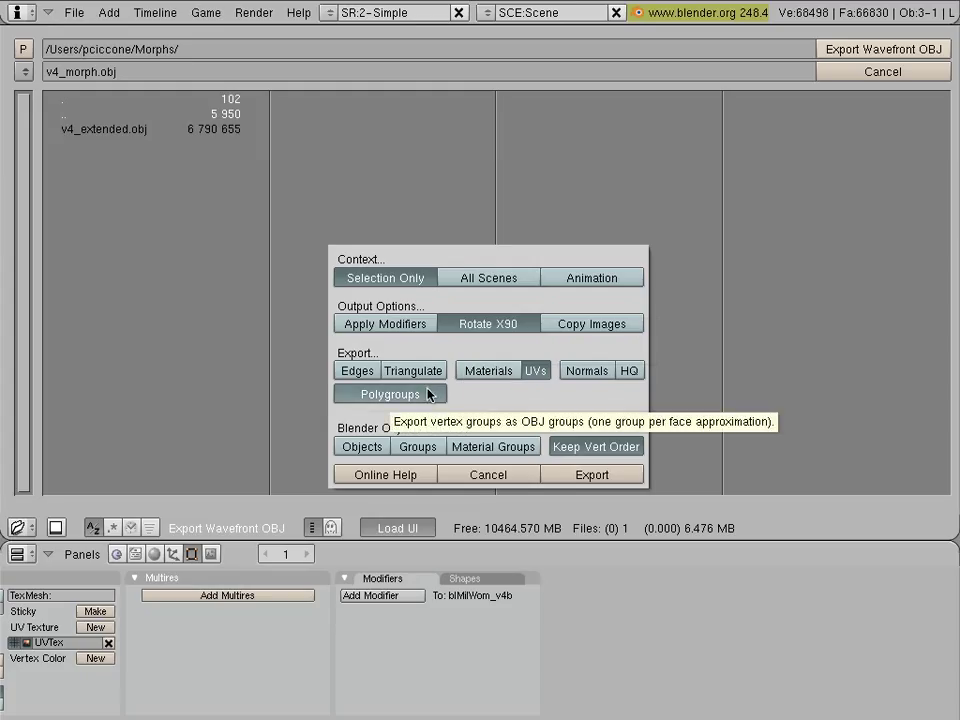
left_click(630, 446)
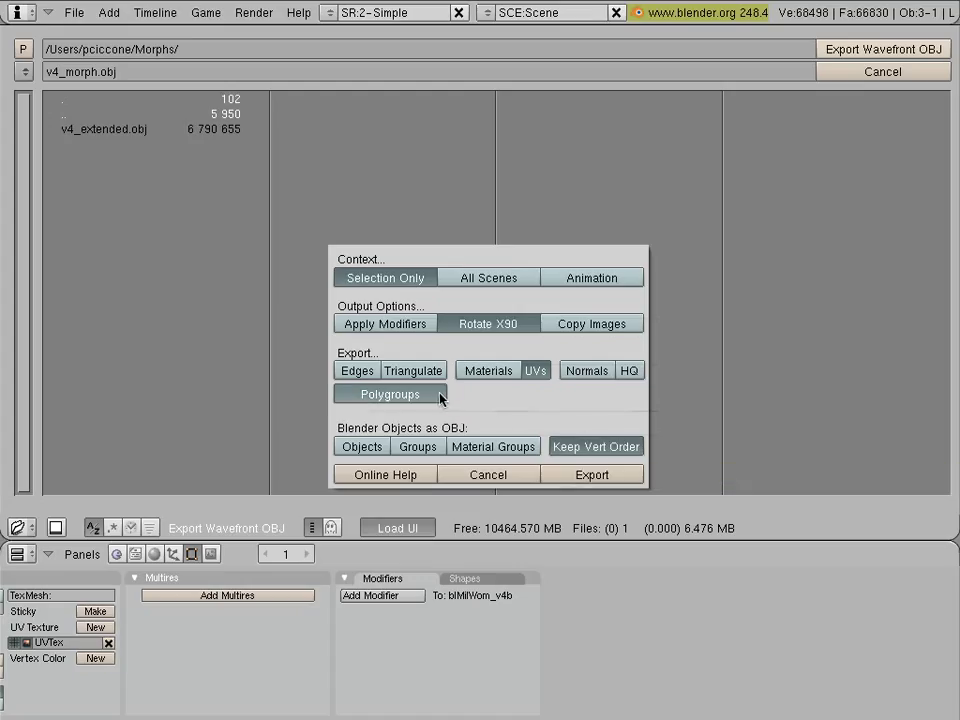
left_click(441, 397)
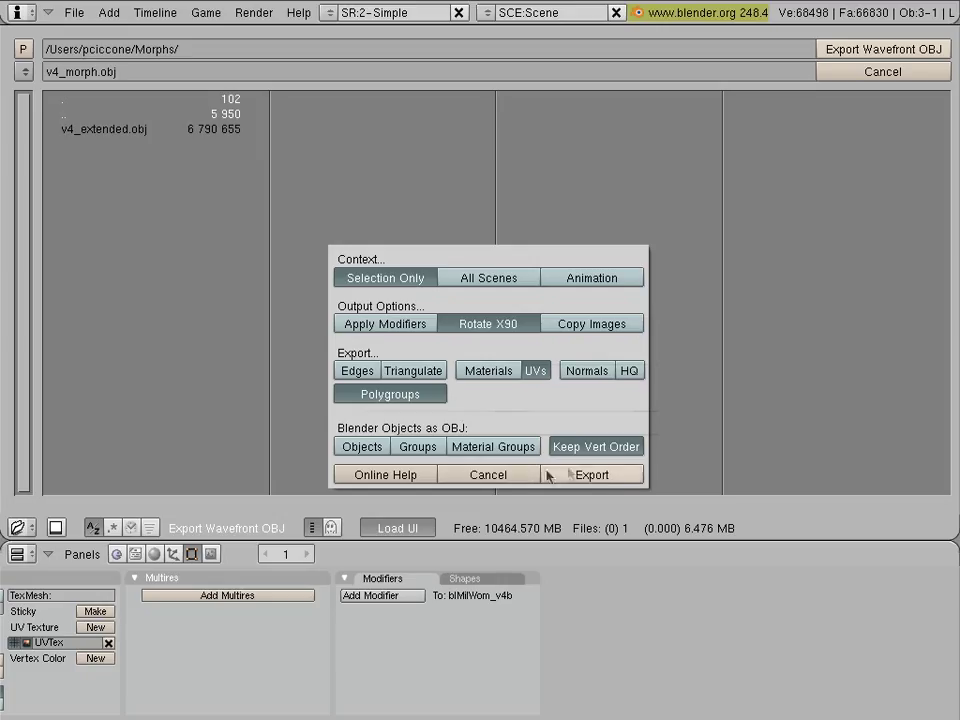
Export v4_morph.obj, then load Victoria 4.2 into DAZ Studio and frame her in the viewport
left_click(615, 476)
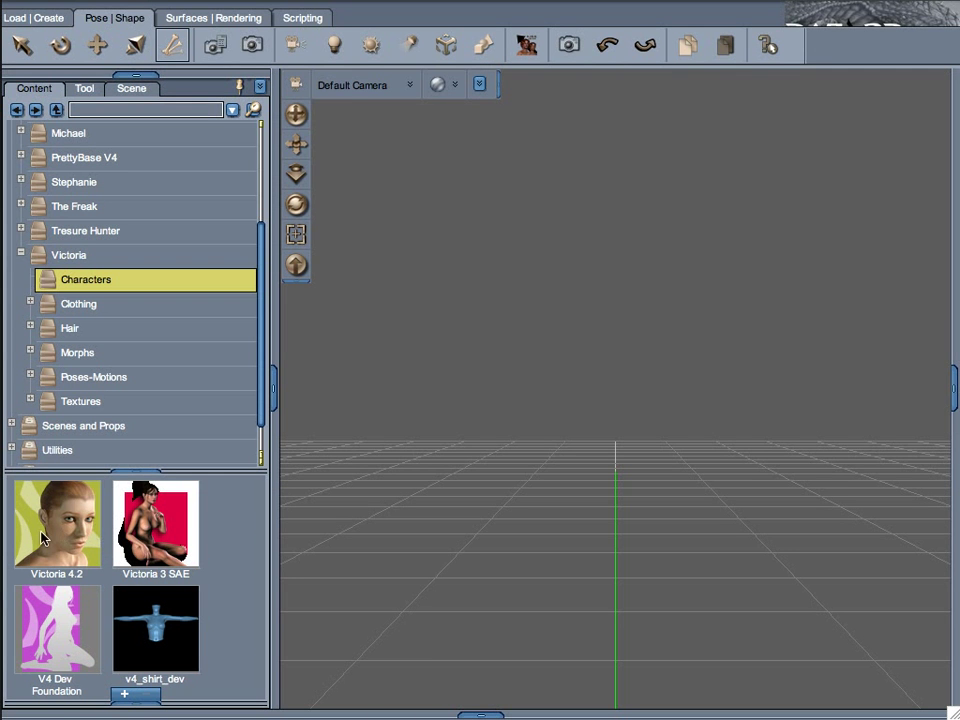
double_click(42, 540)
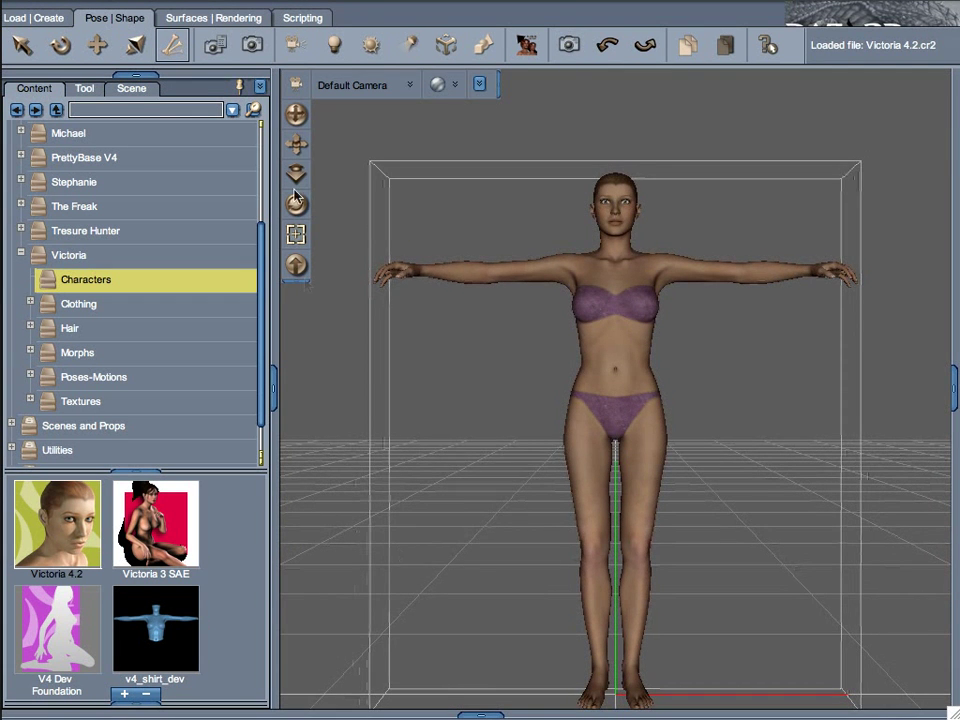
left_click_drag(296, 113, 302, 90)
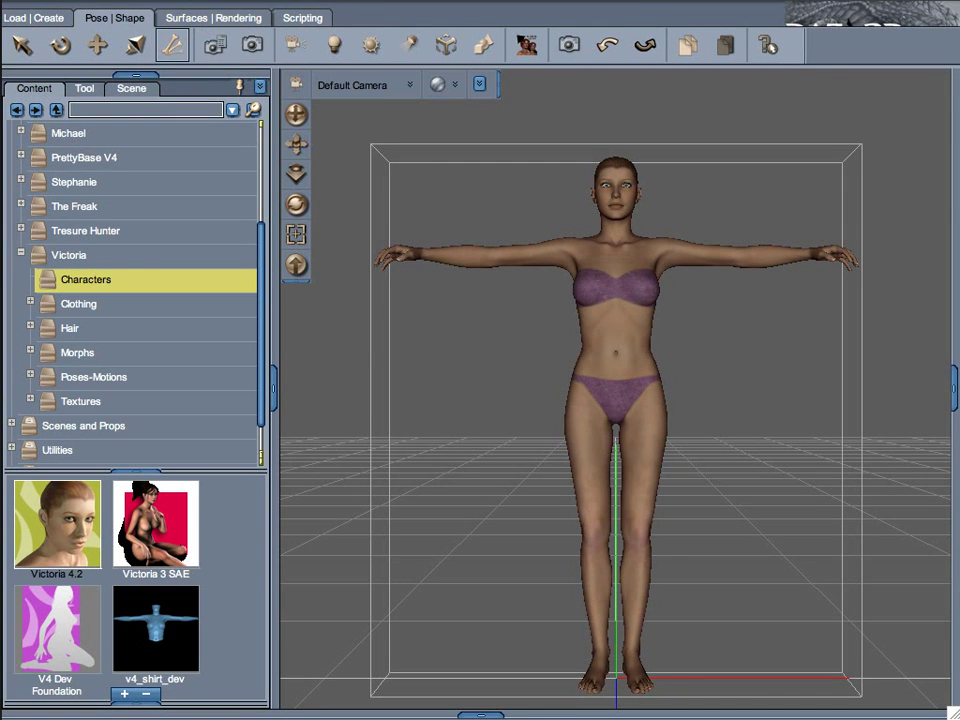
In Edit > Morph Loader, load v4_morph.obj as a morph named BlenderTest and accept
left_click(205, 0)
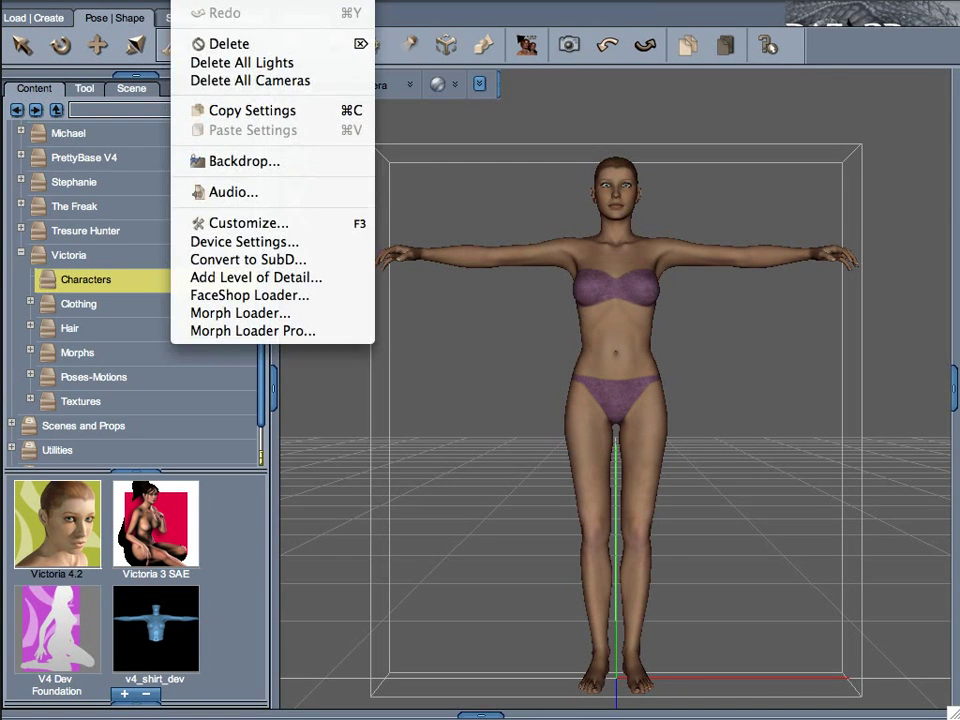
left_click(323, 314)
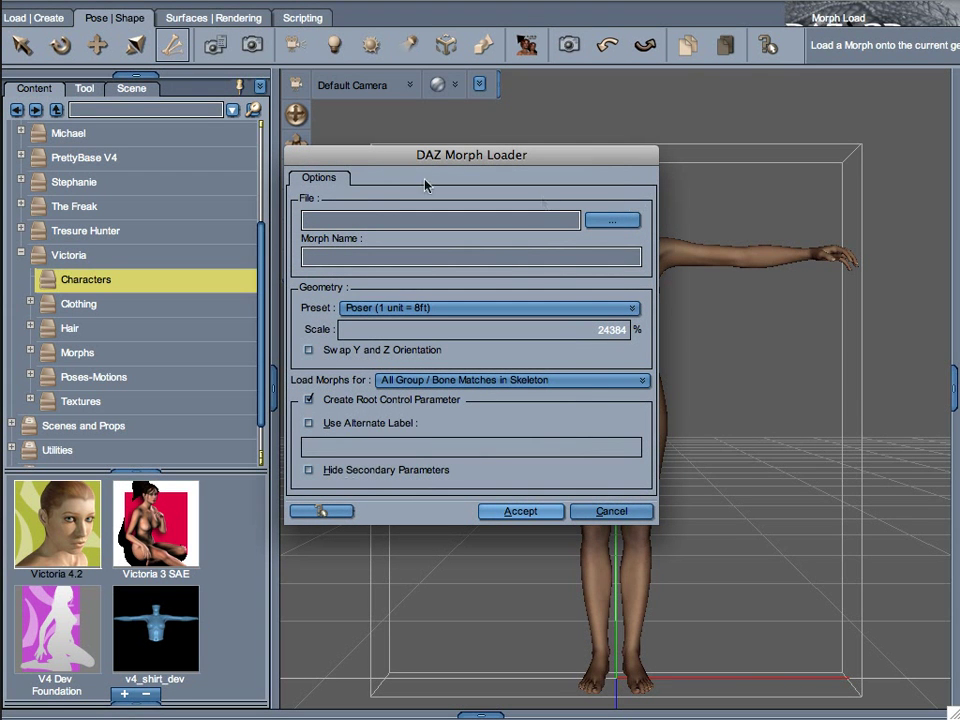
left_click(612, 217)
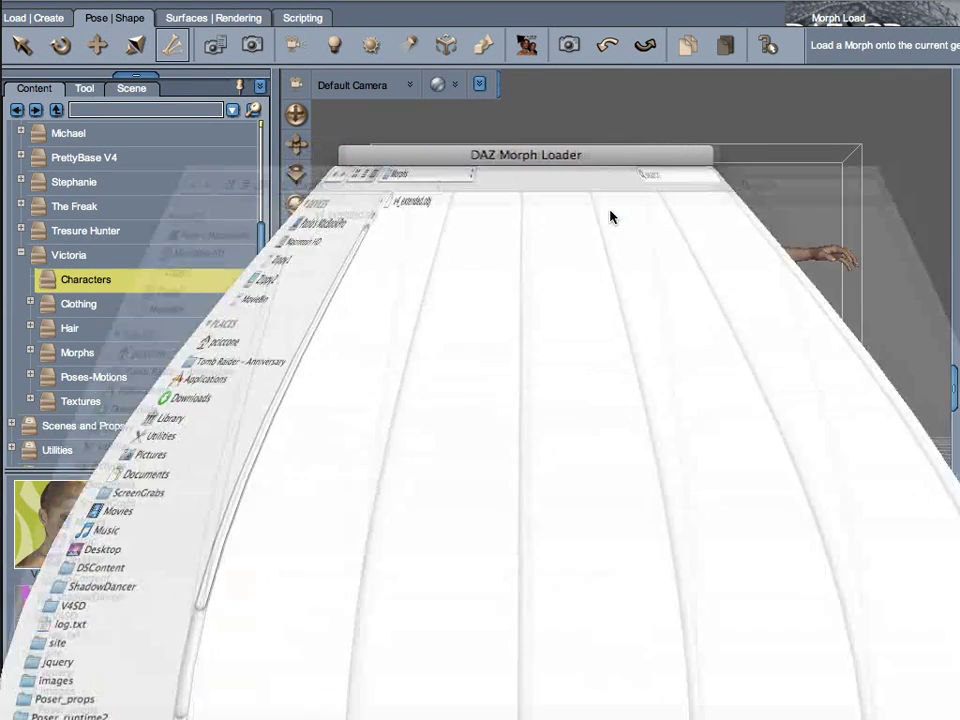
left_click(274, 235)
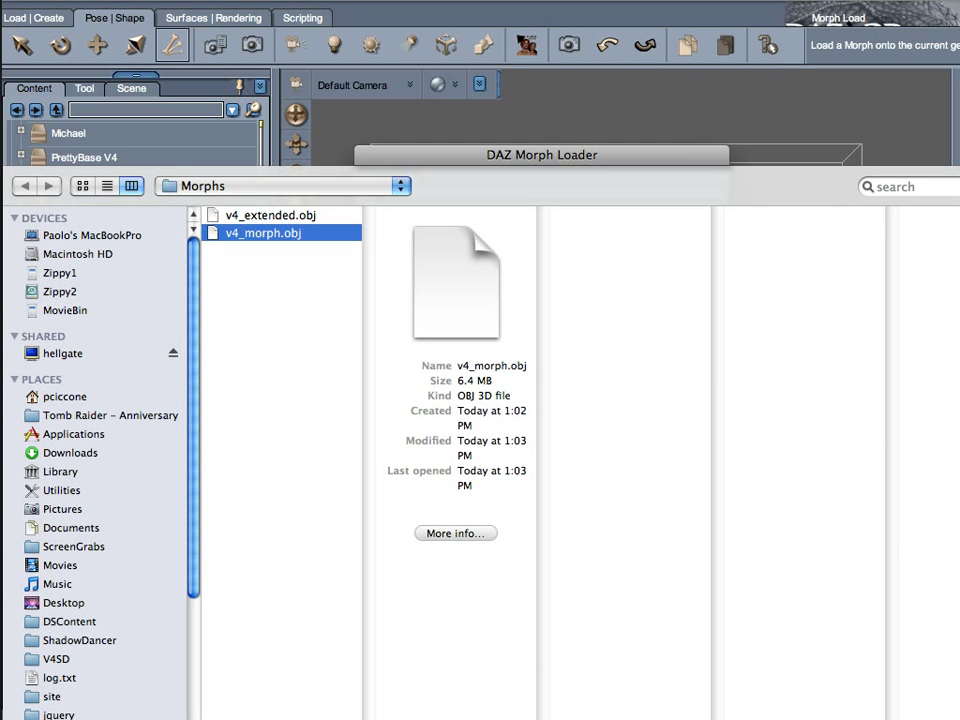
key("Return")
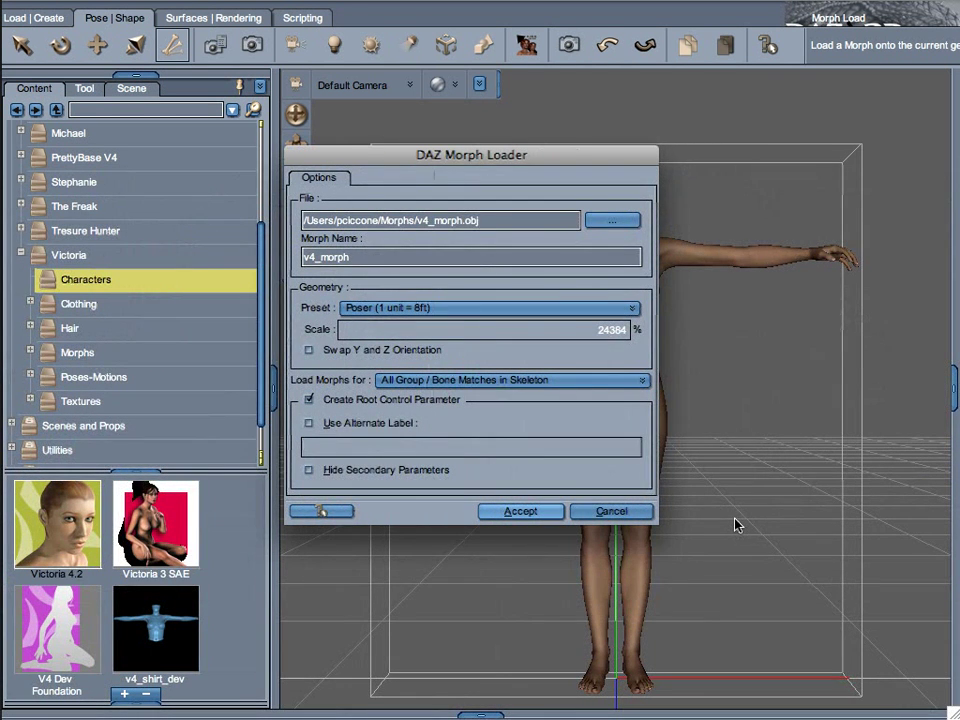
double_click(345, 258)
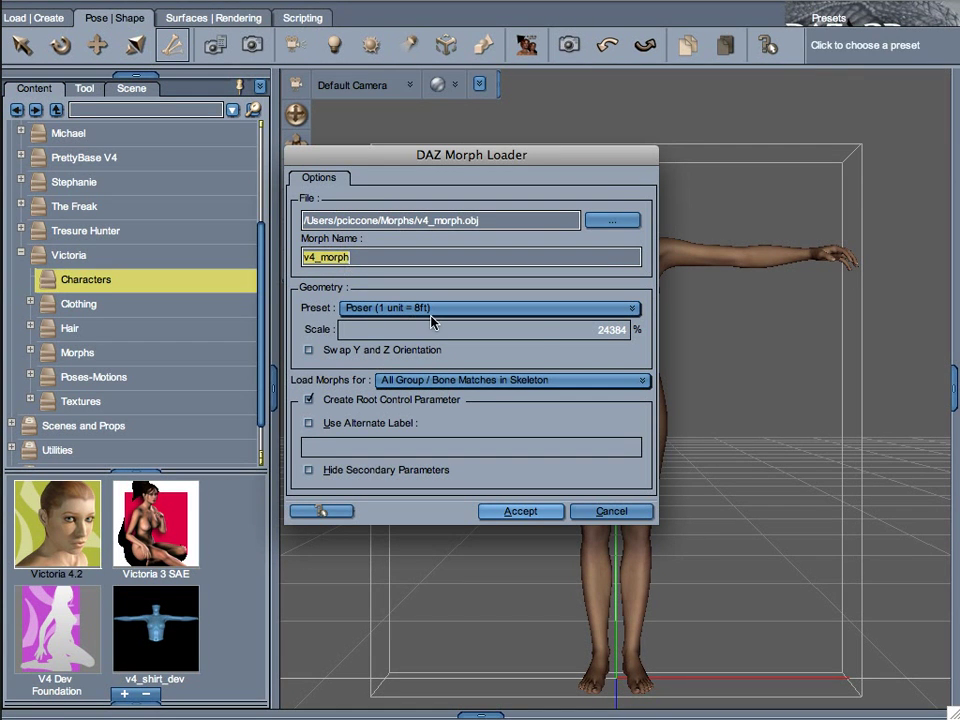
type("Blender")
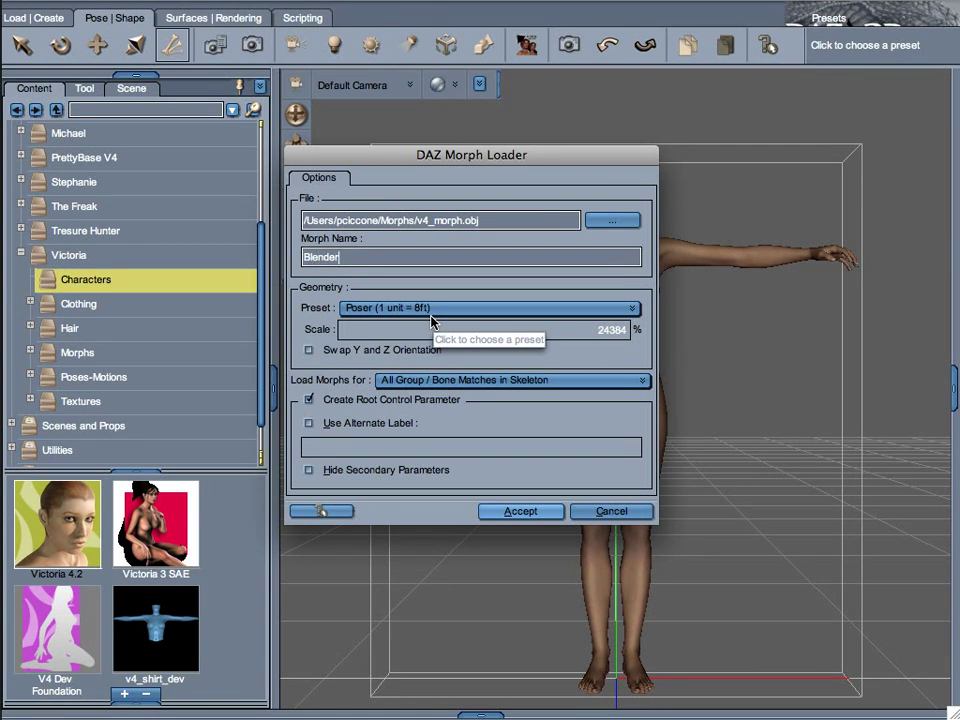
type("Test")
key("Tab")
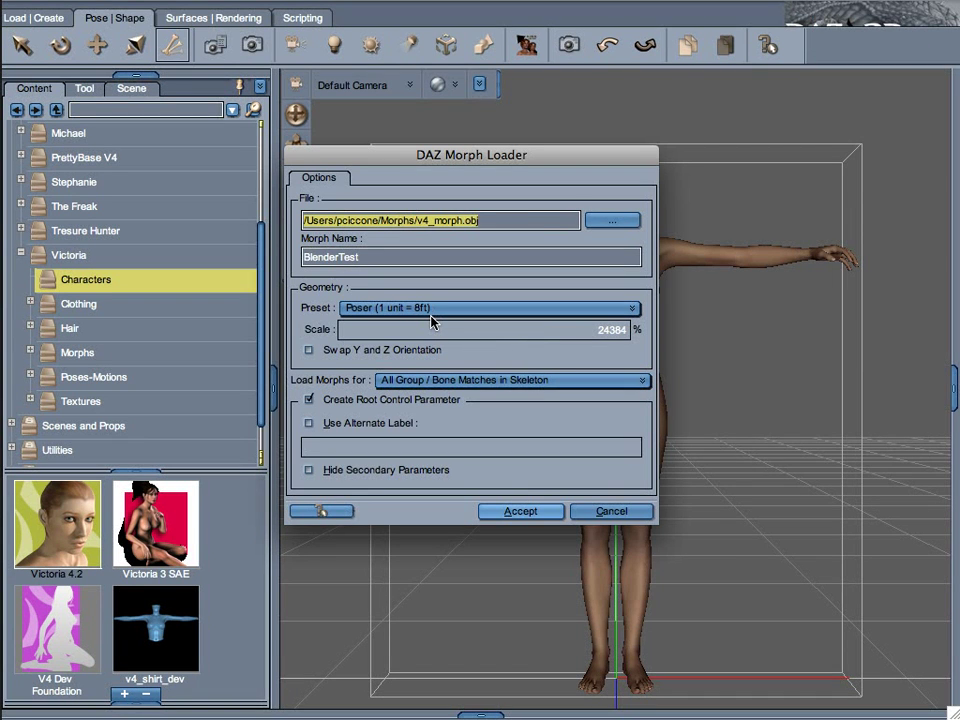
left_click(510, 514)
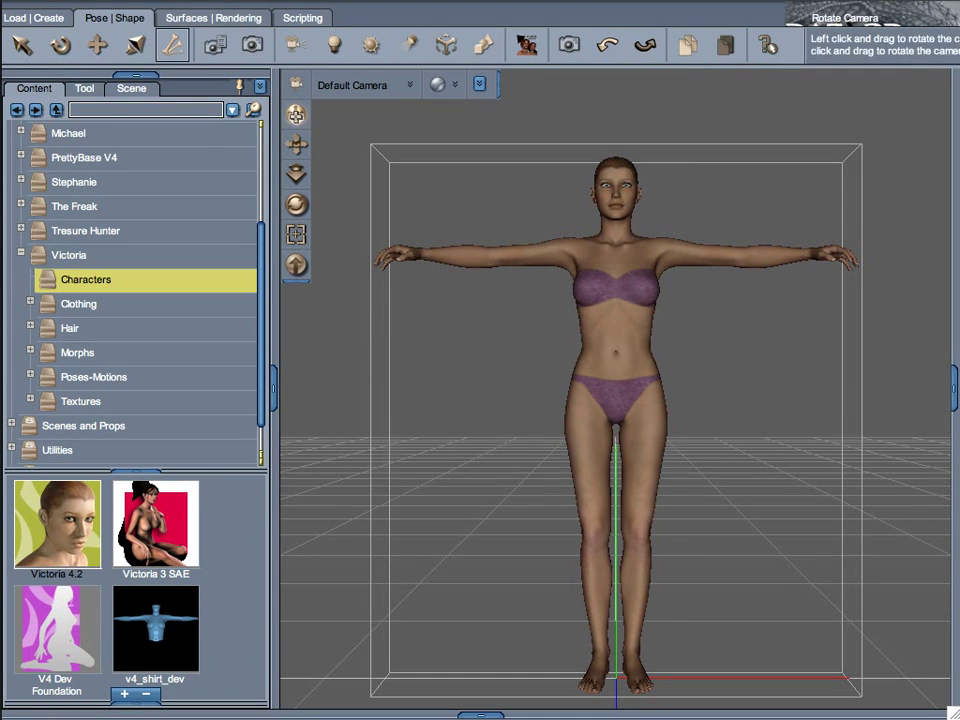
Rotate the camera slightly, collapse the Content library and show the figure's Parameters
left_click_drag(296, 114, 304, 180)
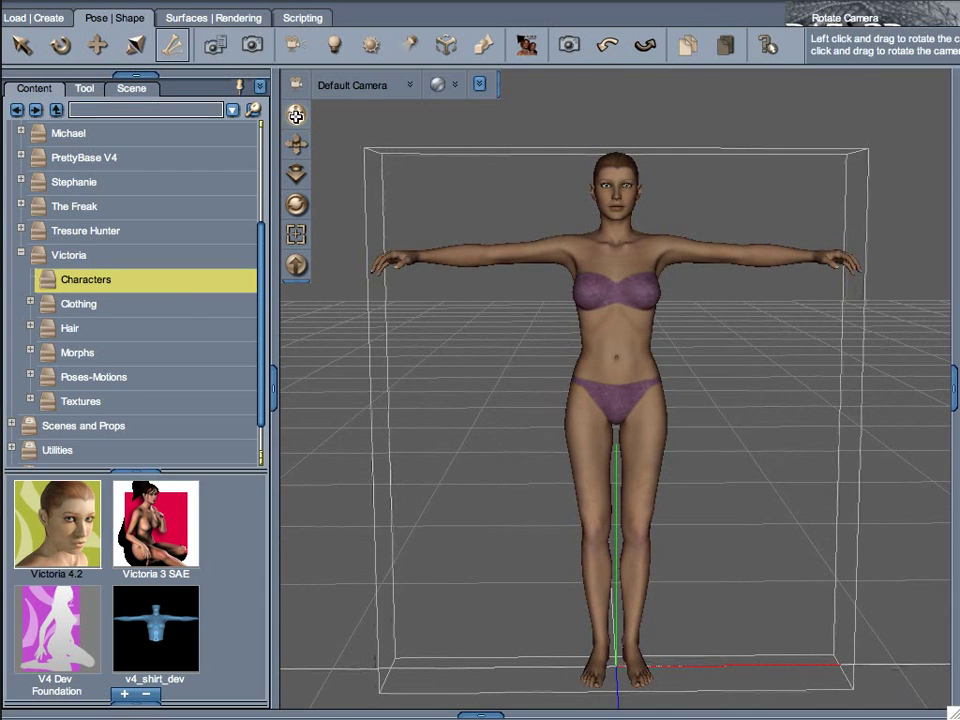
left_click(277, 413)
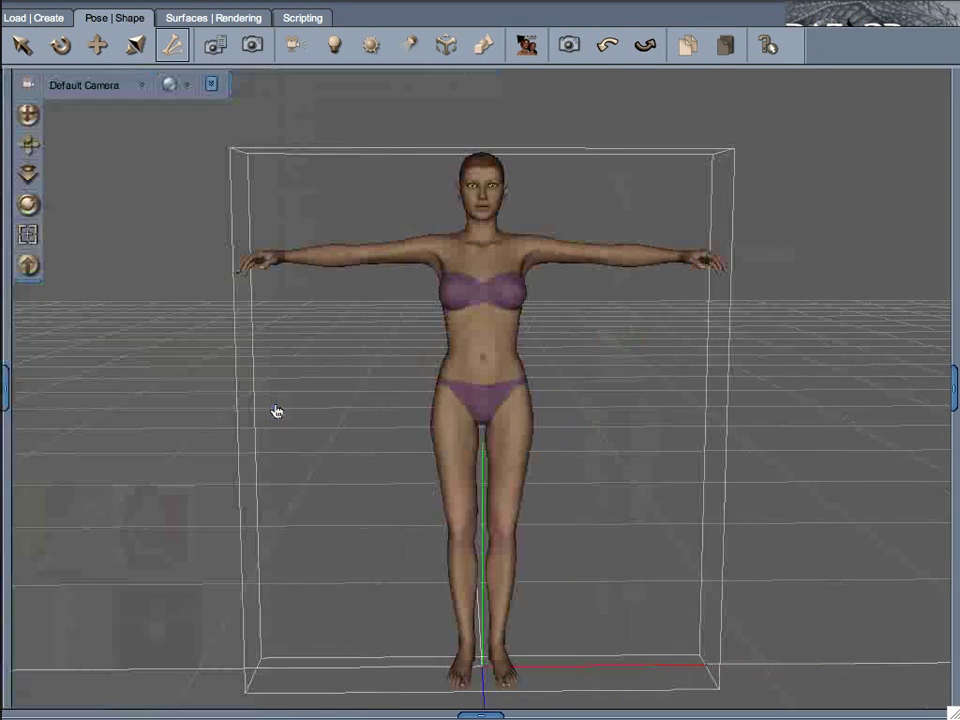
left_click(952, 404)
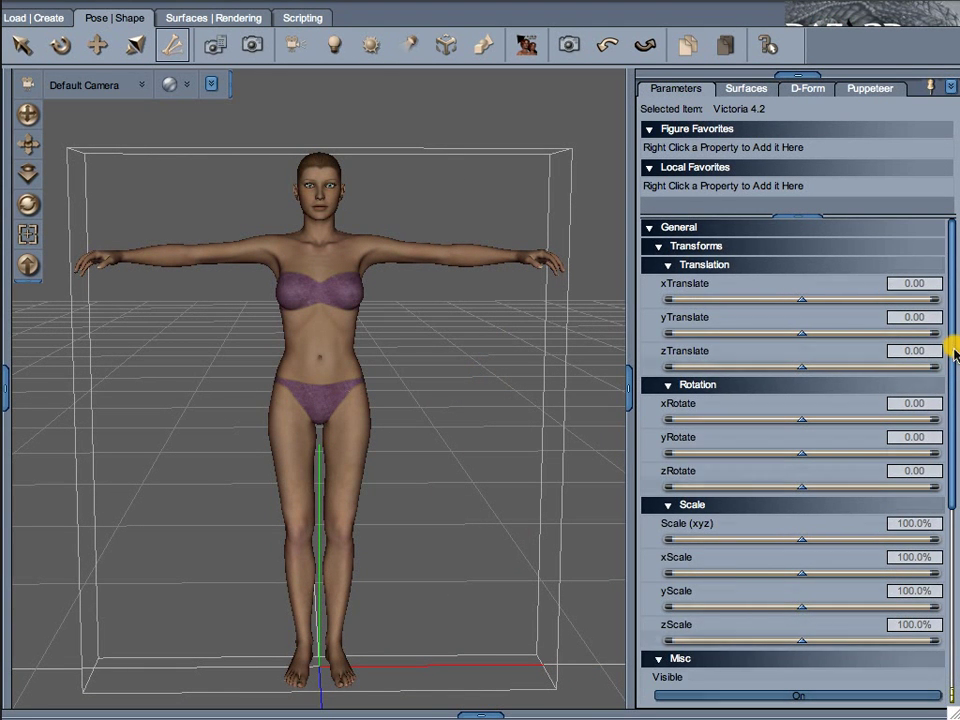
Drag the BlenderTest dial up to preview the morph, then type 0 to reset it
left_click_drag(951, 343, 955, 549)
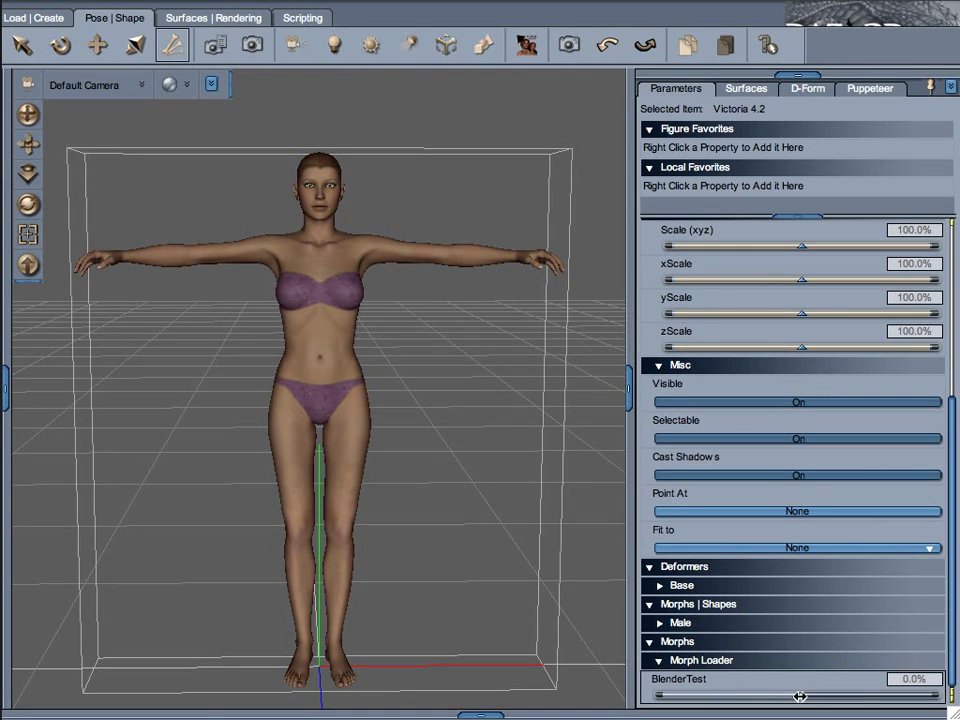
left_click_drag(800, 696, 952, 697)
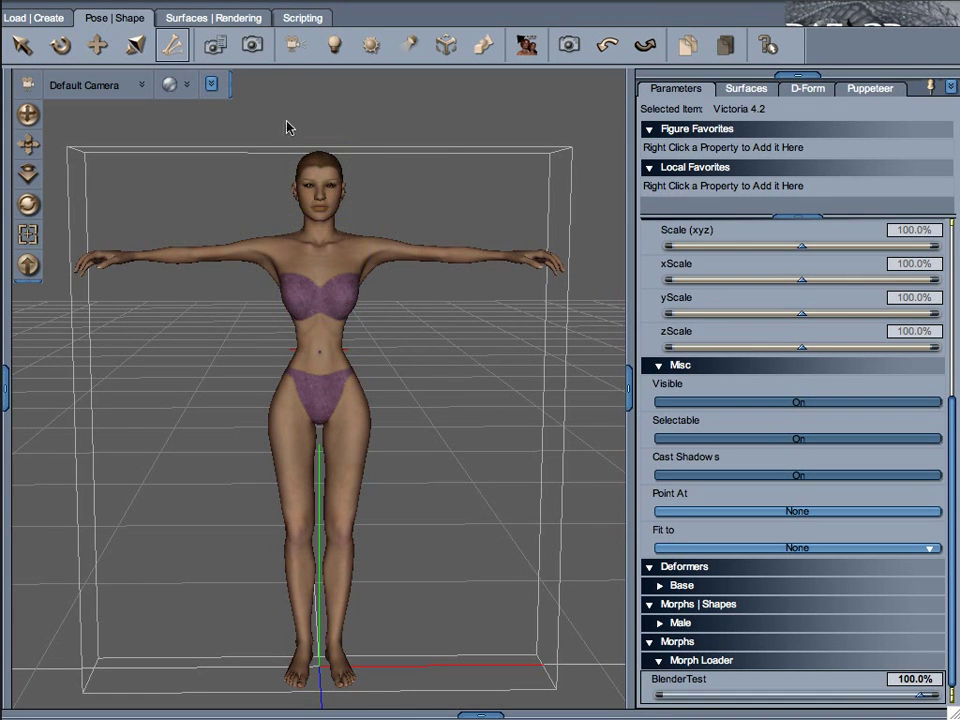
left_click(899, 680)
type("0")
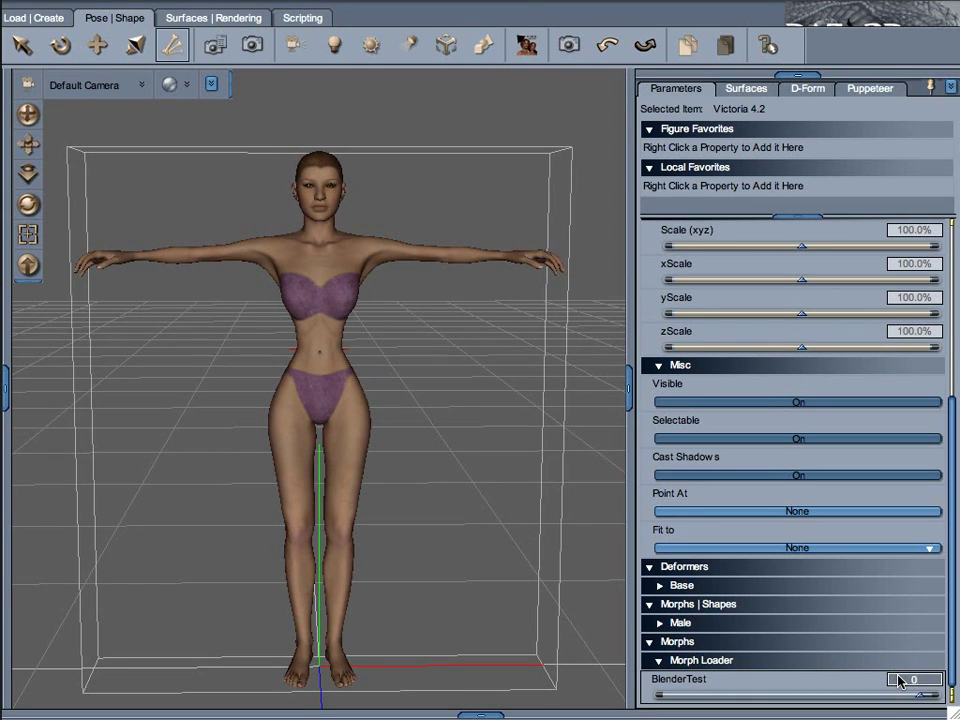
key("Return")
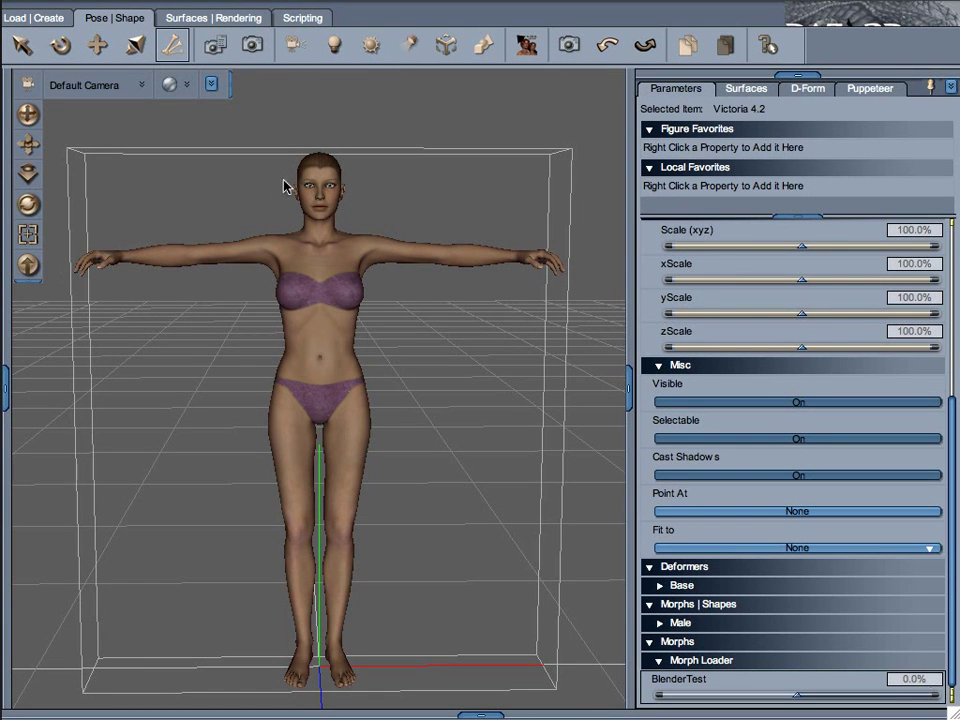
Frame the camera on Victoria's head, panning and zooming so the whole face fits
left_click(318, 185)
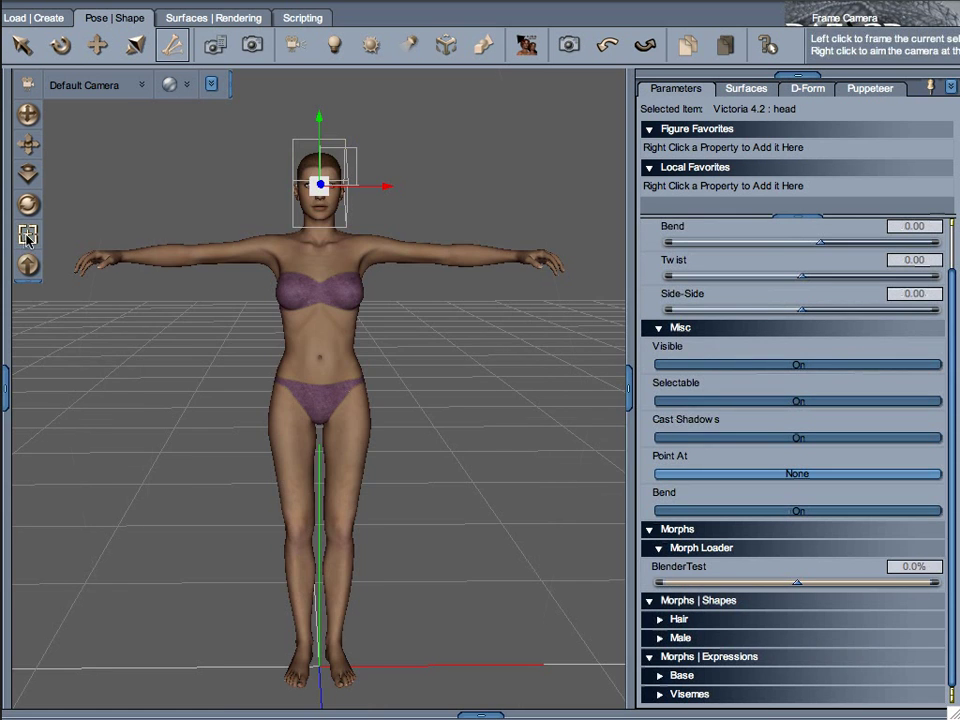
left_click(22, 176)
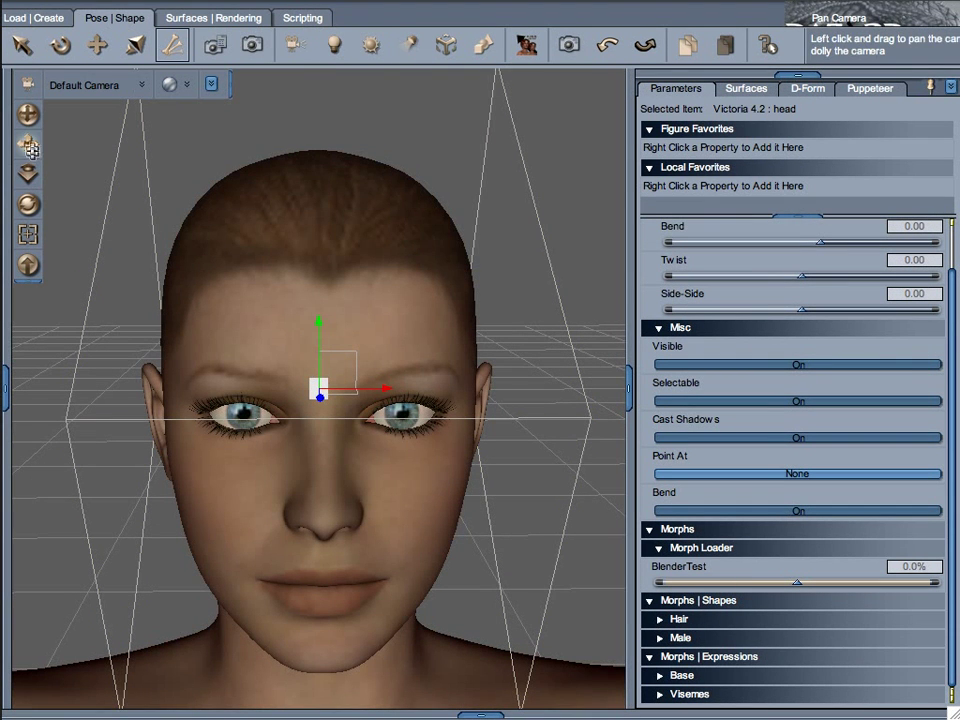
mouse_move(28, 113)
left_mouse_down()
mouse_move(27, 150)
mouse_move(28, 138)
left_mouse_up()
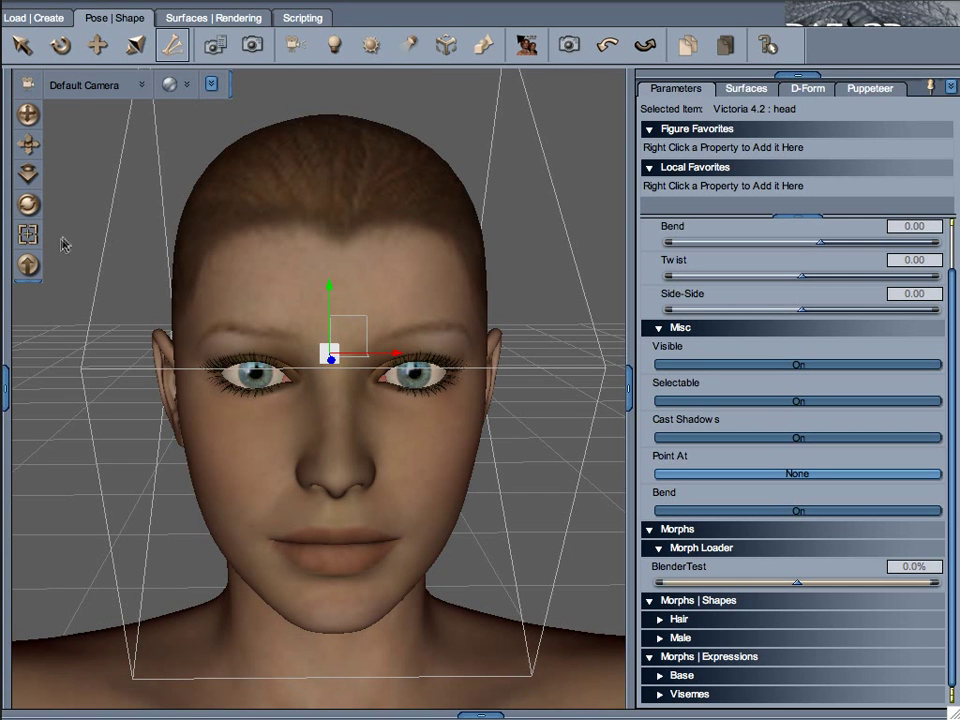
left_click_drag(28, 203, 32, 48)
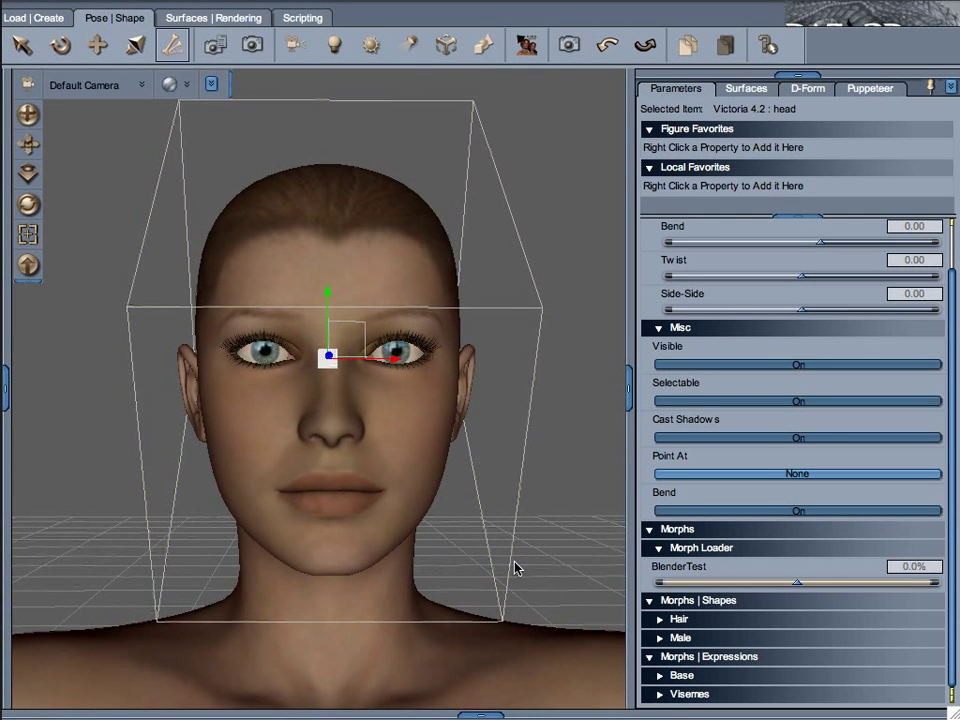
Set the Default Camera's focal length to 80 mm and pull the view back slightly
left_click(6, 400)
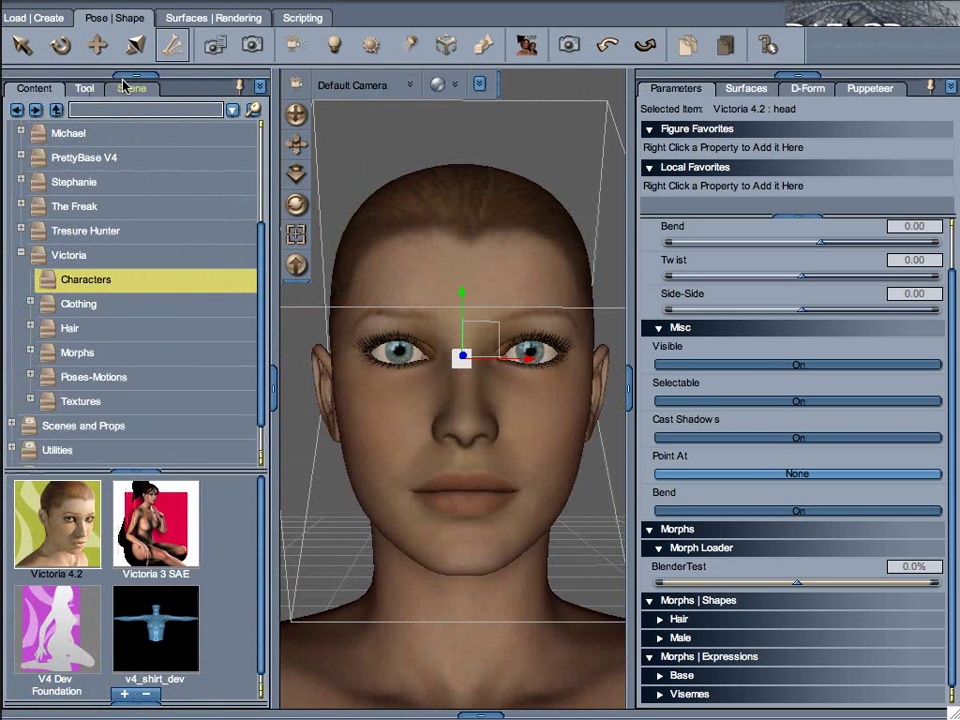
left_click(128, 88)
left_click(50, 281)
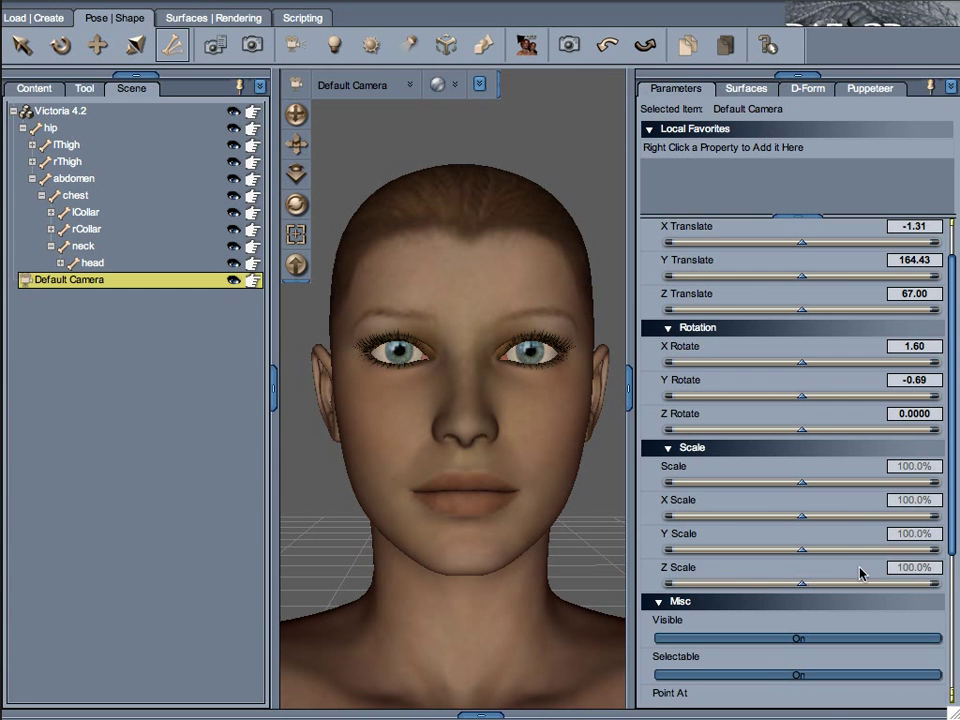
scroll(860, 573, "down", 5)
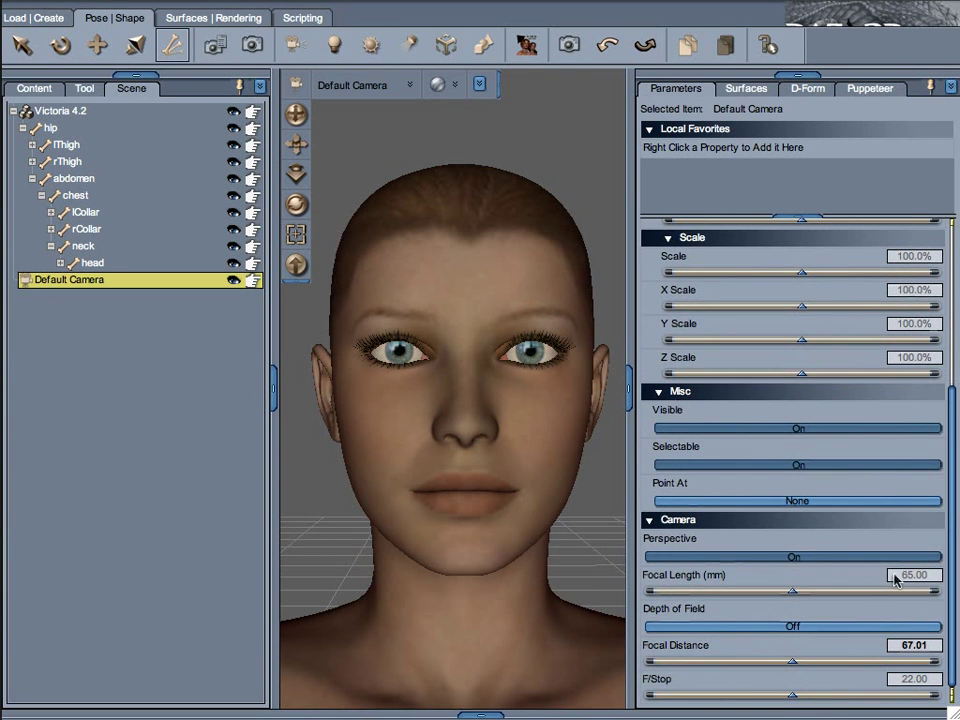
left_click(909, 577)
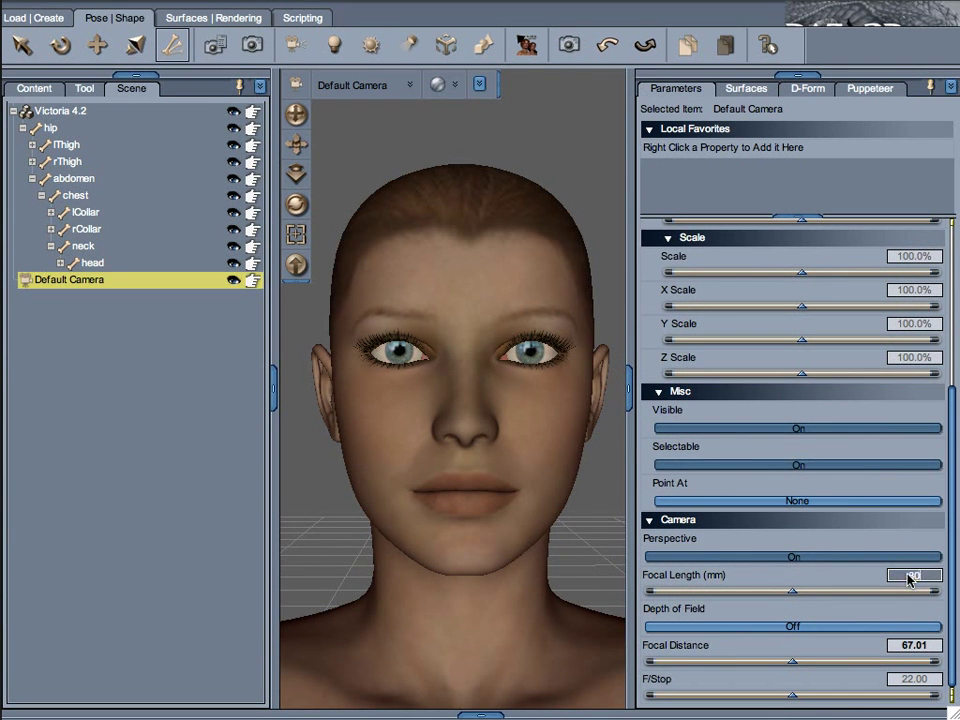
type("80")
key("Return")
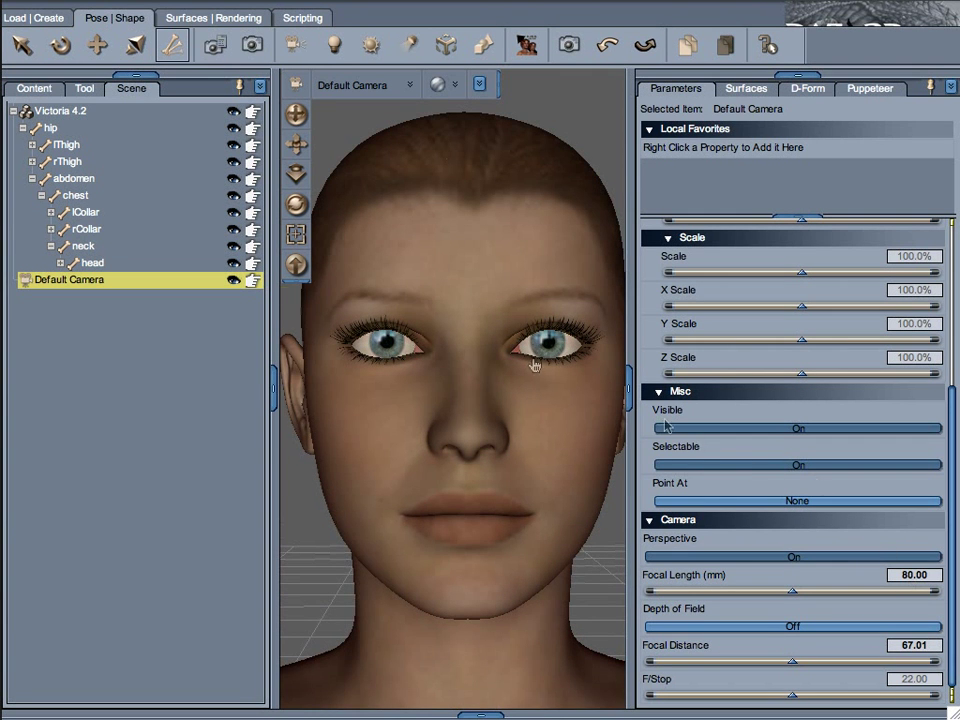
left_click(271, 392)
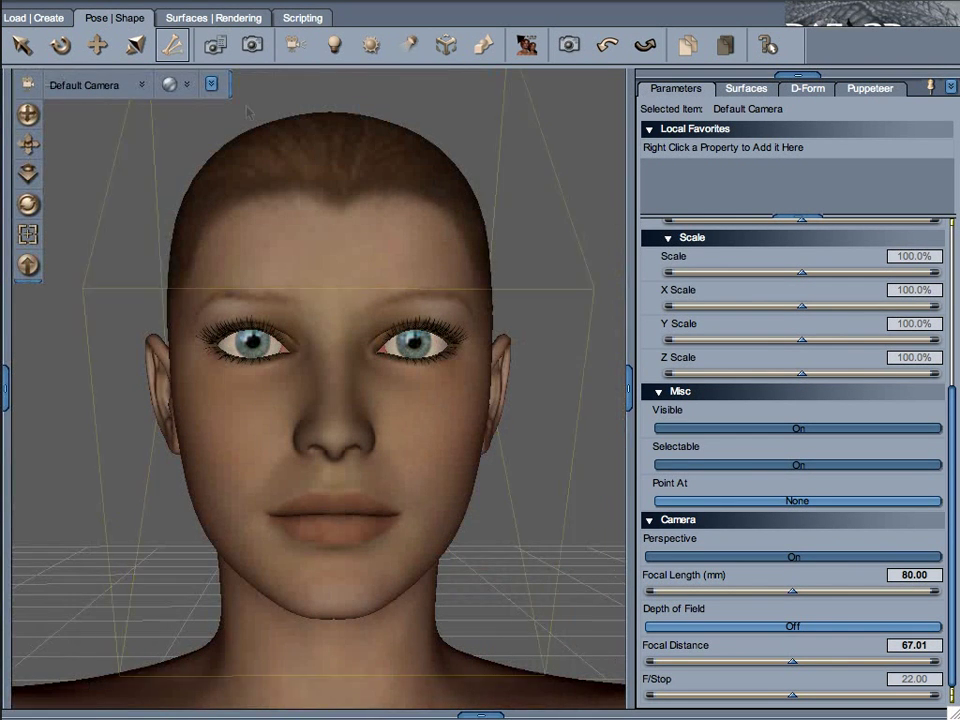
left_click_drag(506, 501, 506, 501)
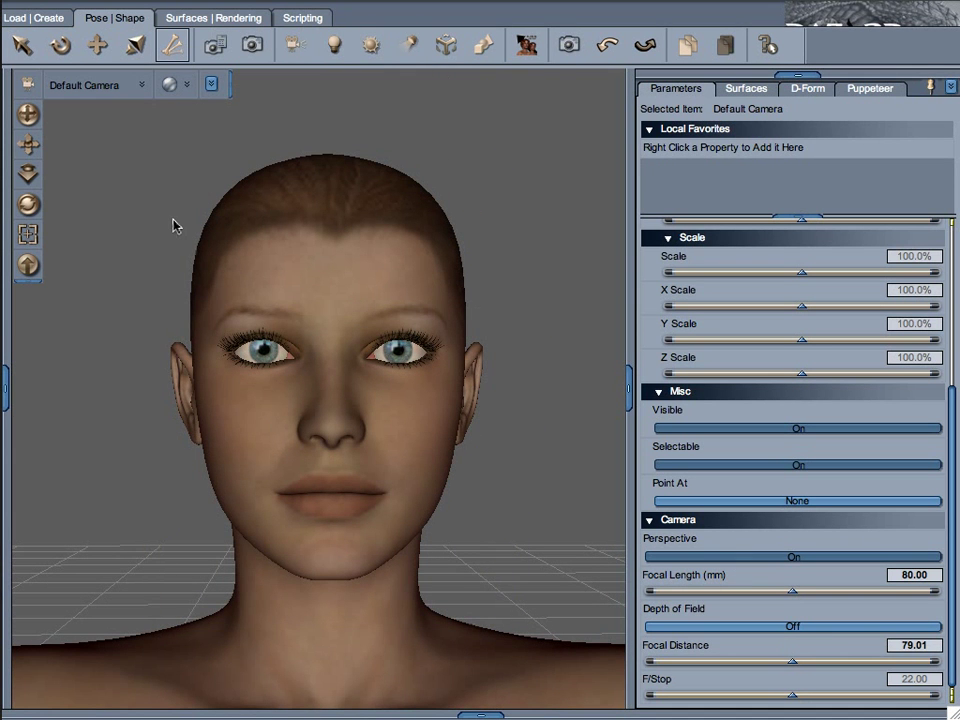
Select the whole Victoria 4.2 figure and apply the BlenderTest morph at 100%
right_click(250, 288)
left_click(410, 349)
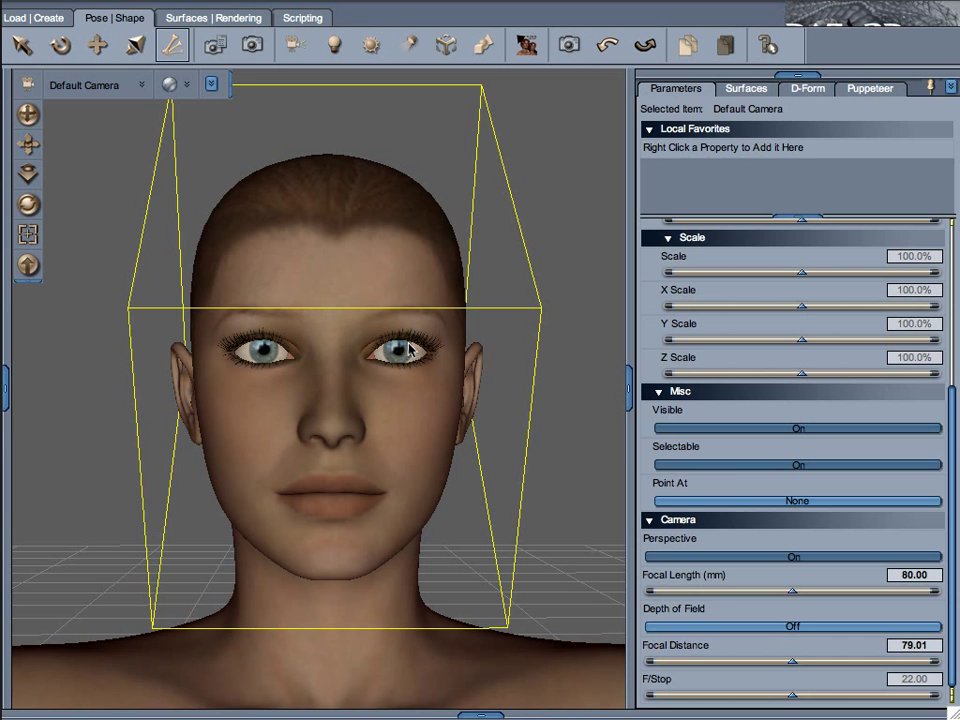
left_click(915, 680)
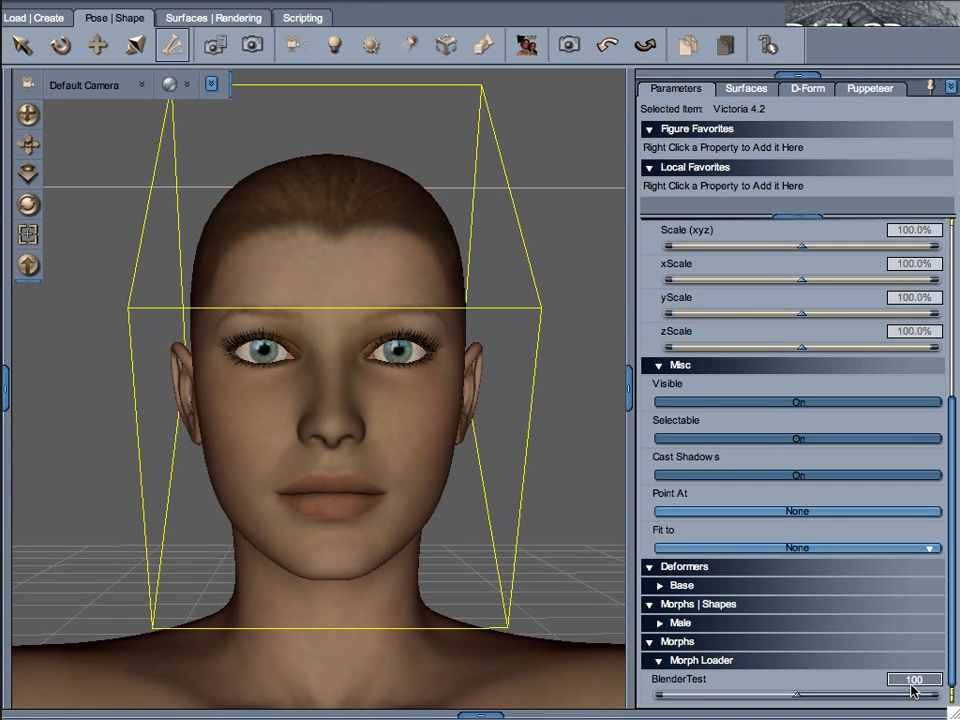
key("Return")
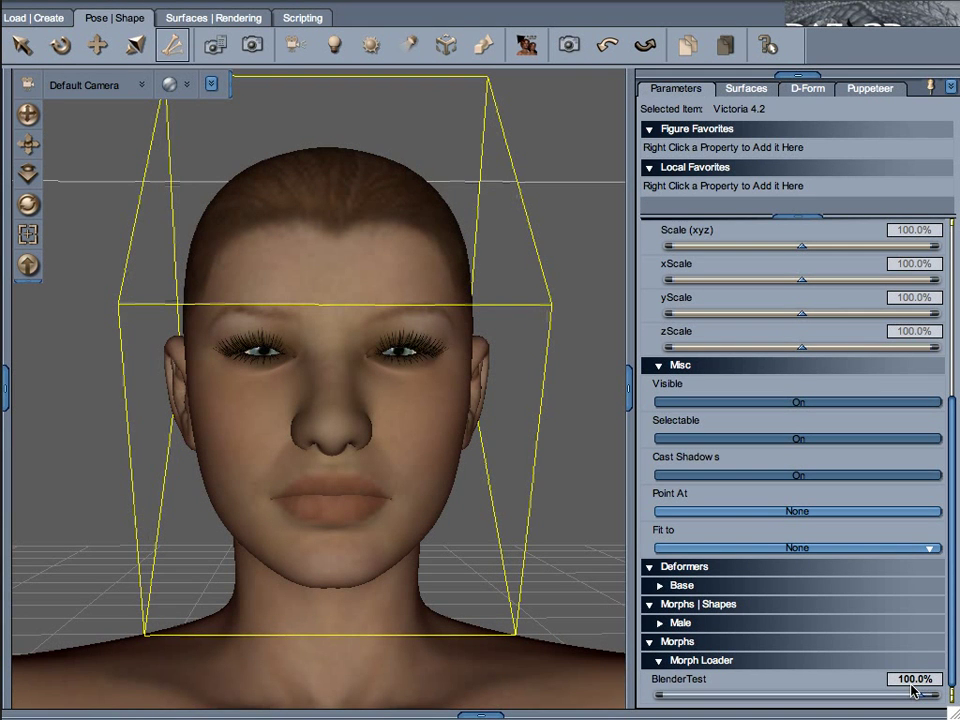
Reset BlenderTest to 0, reapply it at 100, then dial it down to 62.4%
left_click(912, 679)
type("0")
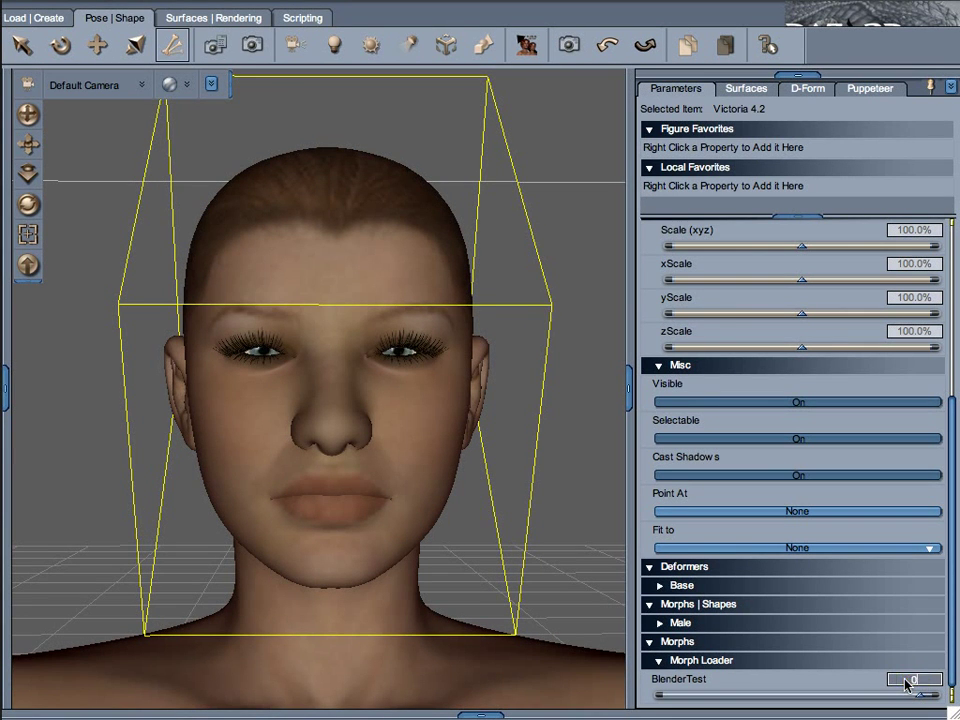
key("Return")
left_click(906, 681)
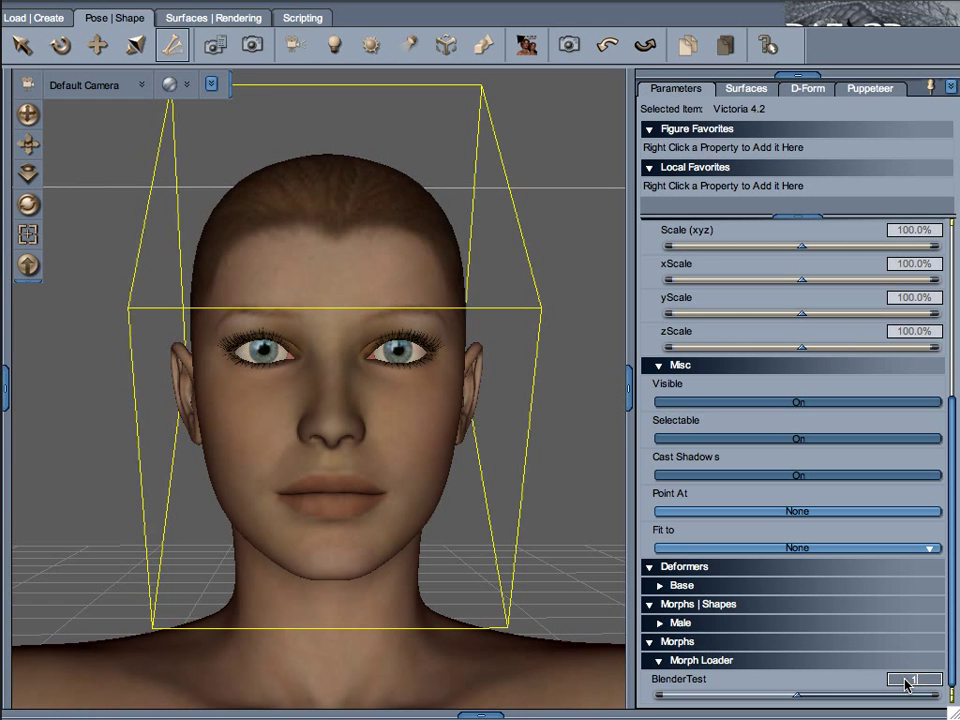
type("100")
key("Return")
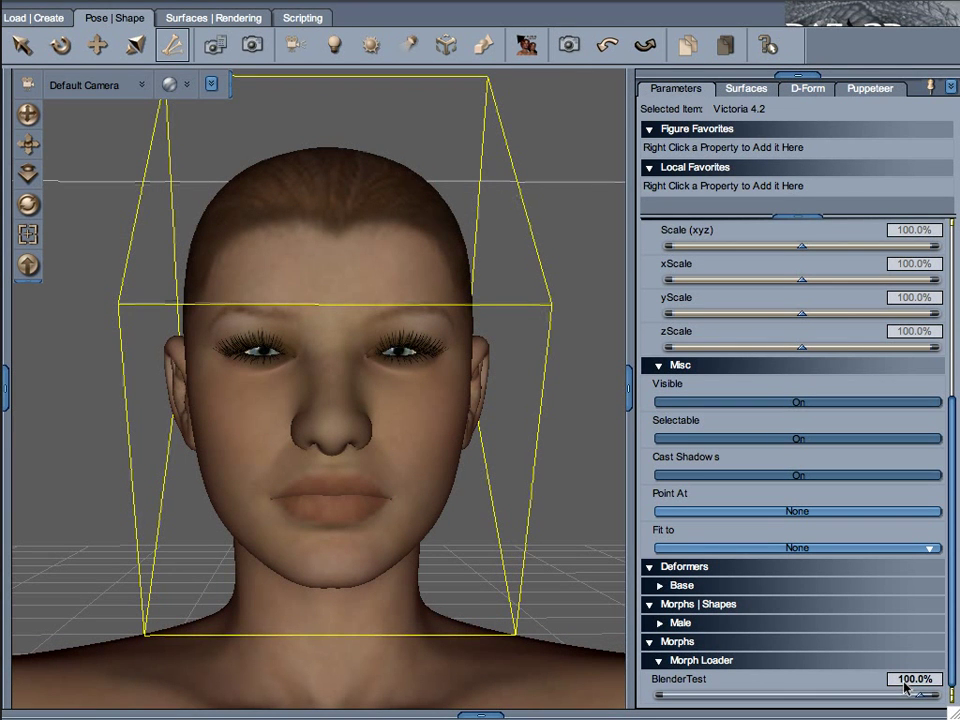
left_click_drag(929, 692, 879, 679)
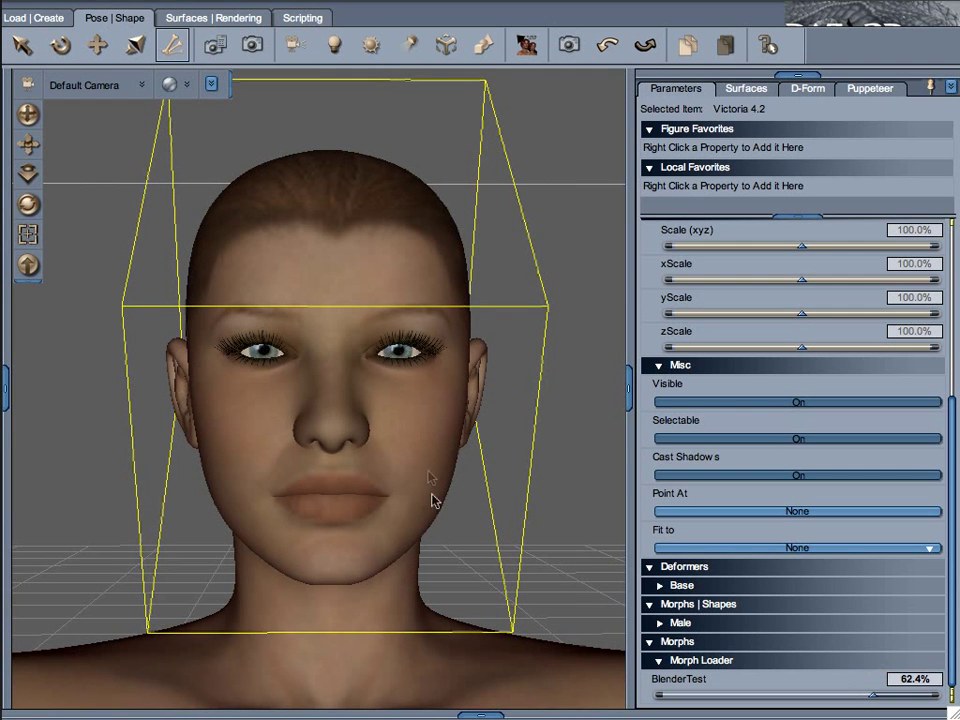
Select Victoria 4.2 and frame the camera looking down on her full body
right_click(254, 424)
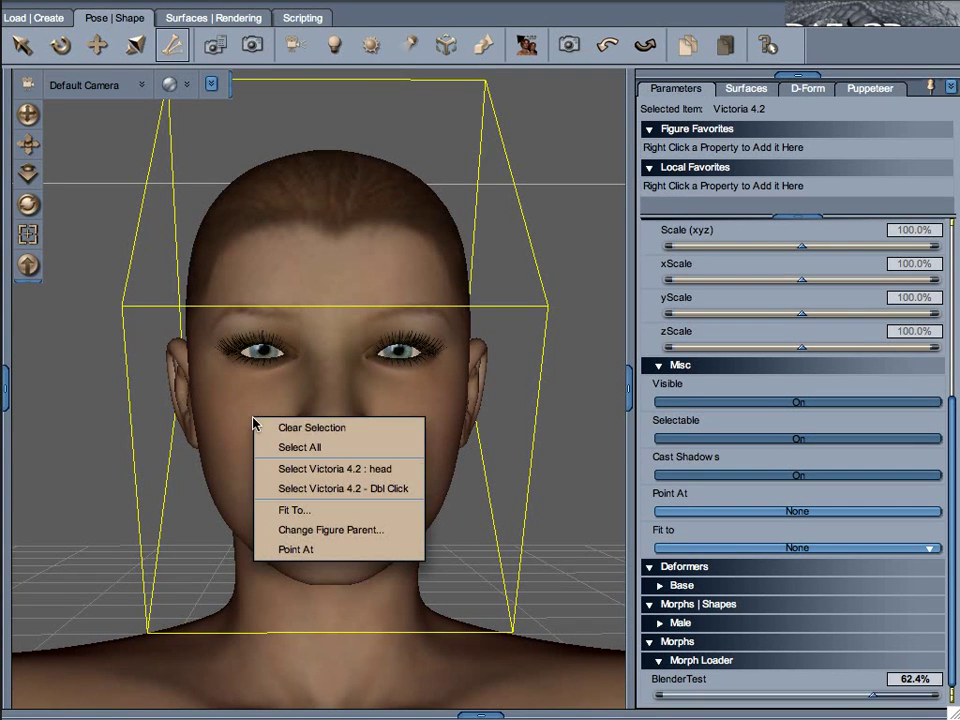
left_click(372, 491)
left_click(28, 174)
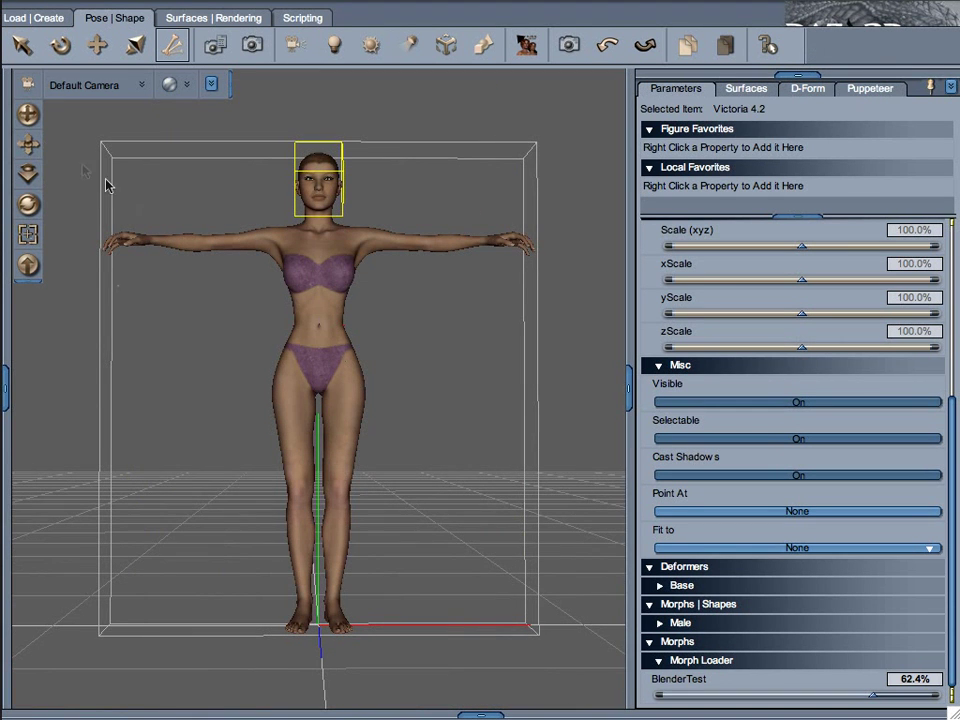
left_click_drag(28, 114, 9, 55)
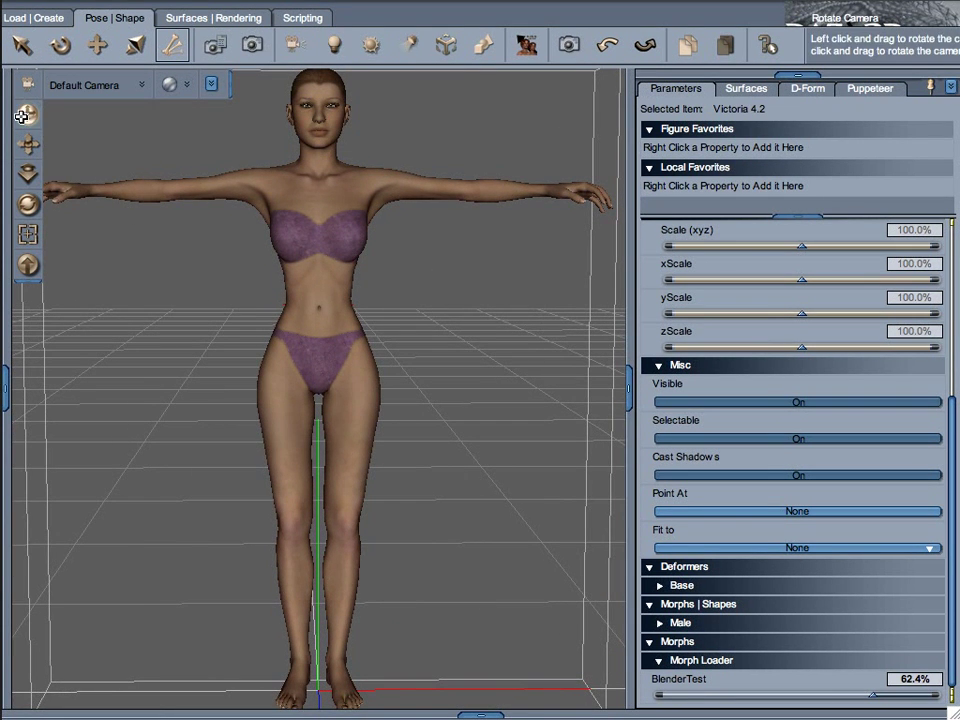
mouse_move(28, 143)
left_mouse_down()
mouse_move(111, 358)
mouse_move(34, 613)
left_mouse_up()
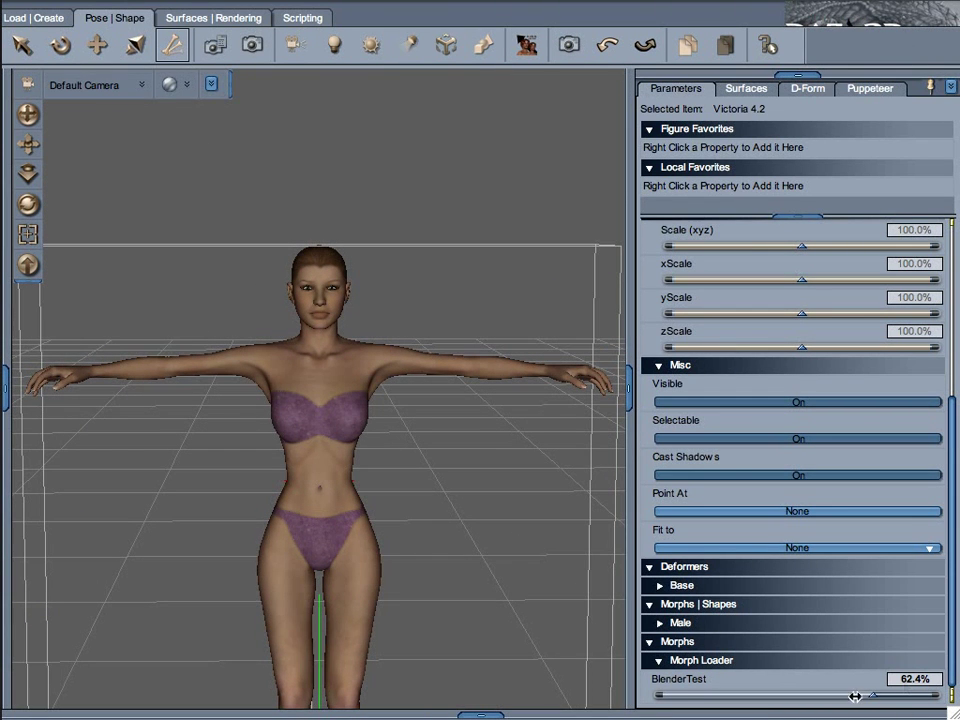
Set the BlenderTest morph to 0, then to 100, and rotate around the figure
left_click(907, 680)
type("0")
key("Return")
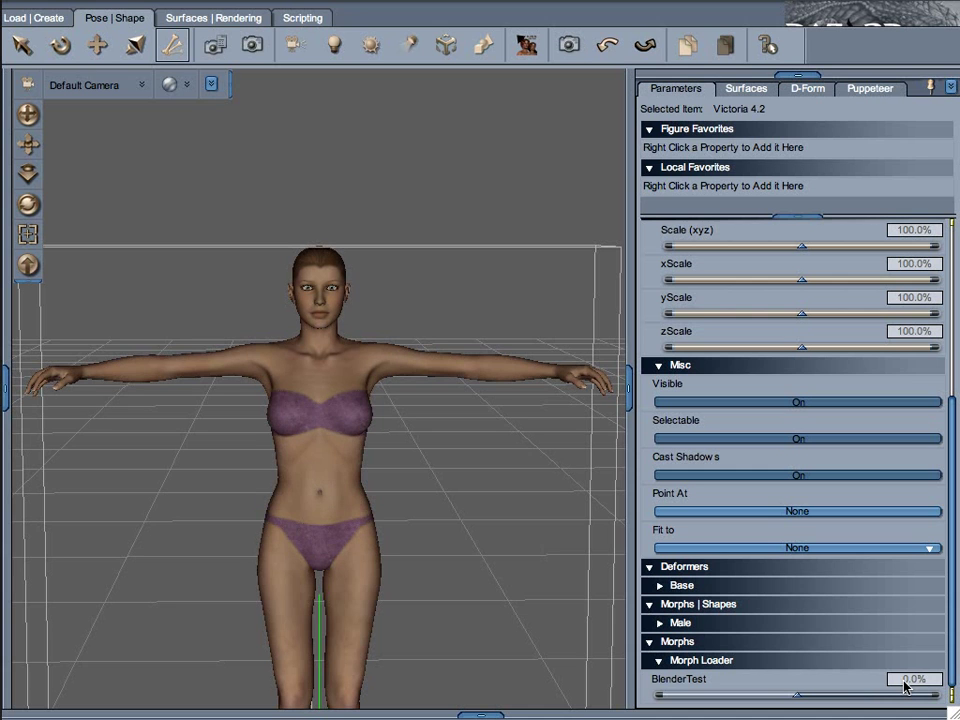
left_click(904, 684)
type("100")
key("Return")
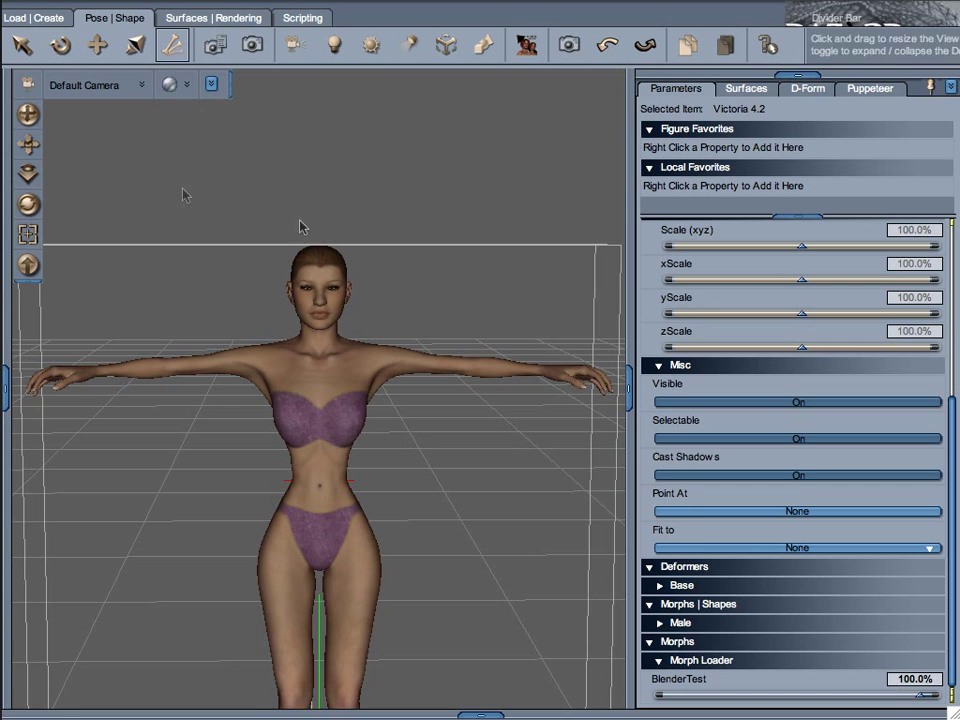
left_click_drag(28, 115, 24, 85)
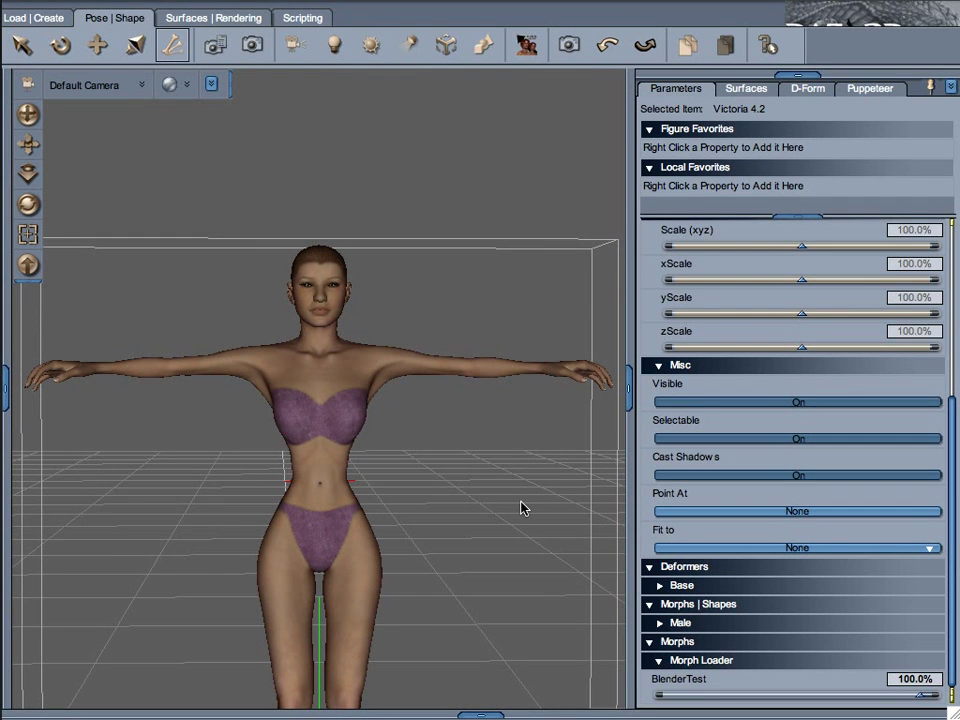